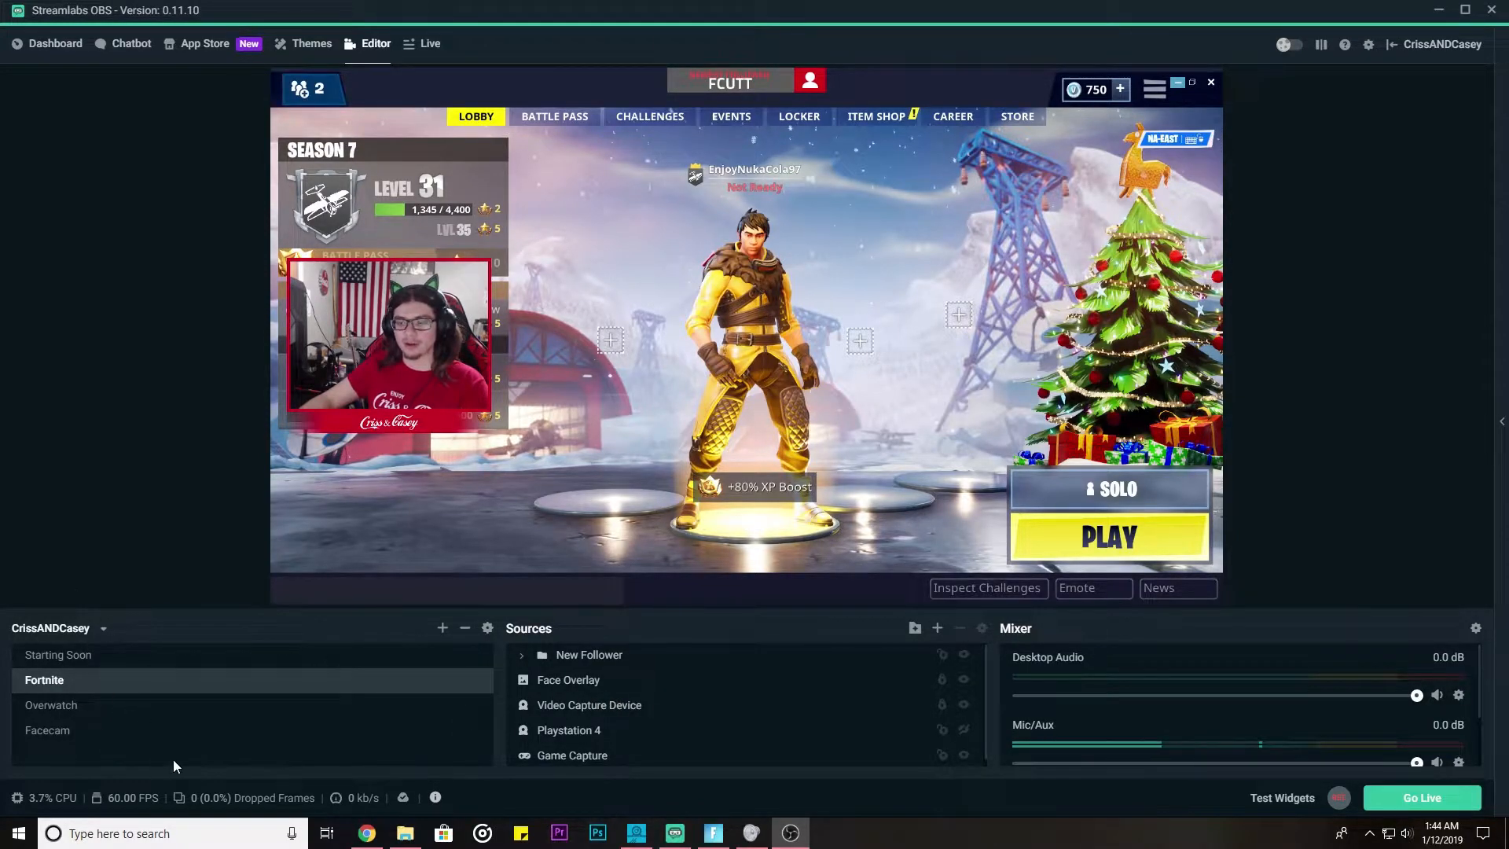
- Show the Starting Soon and Fortnite scenes, view the running Fortnite game, and return to Streamlabs OBS
{"action": "left_click", "coordinate": [108, 656]}
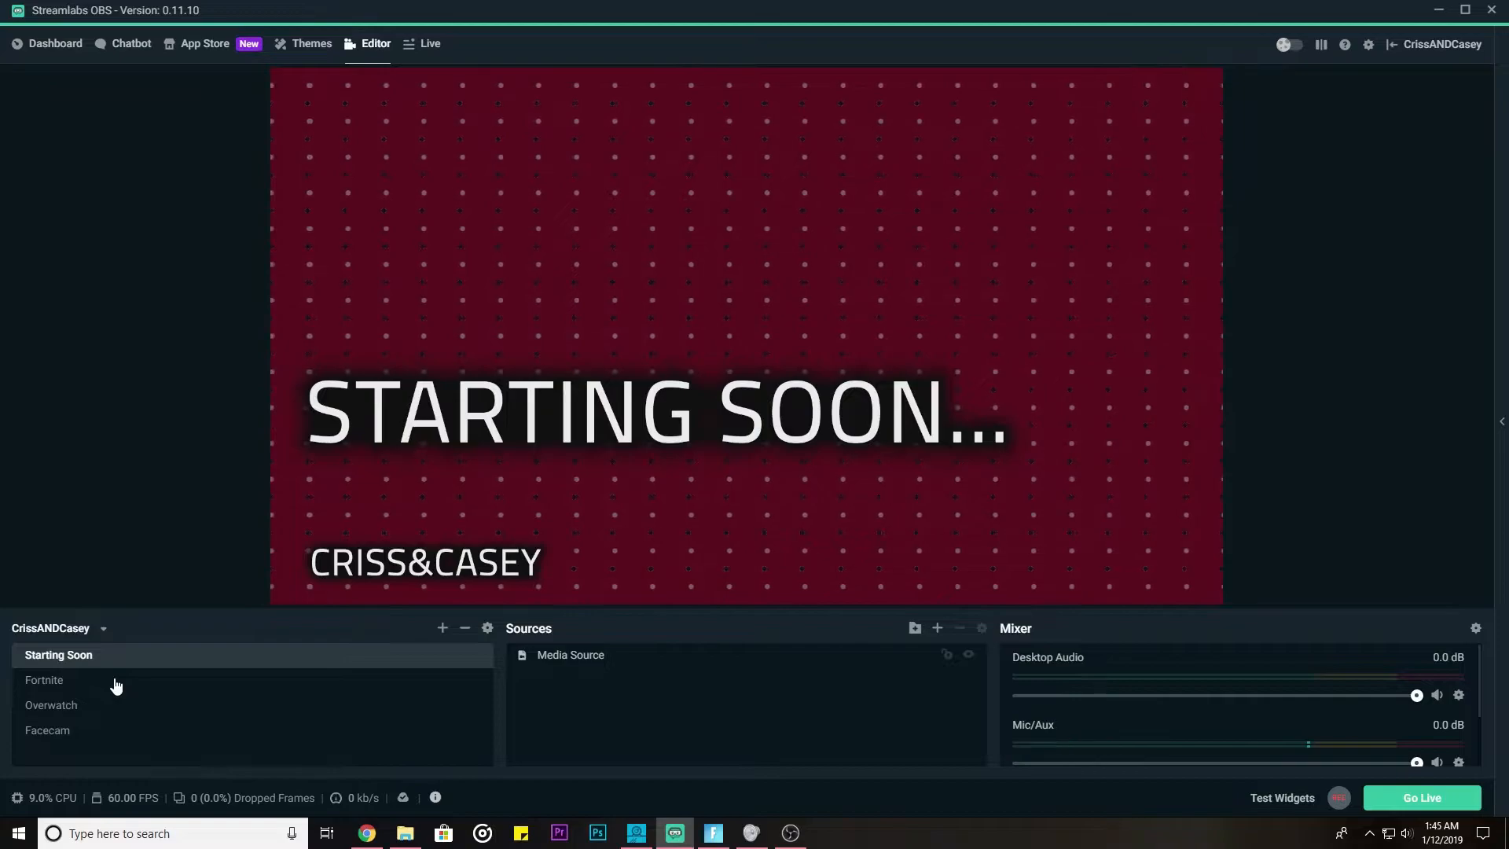
{"action": "left_click", "coordinate": [114, 685]}
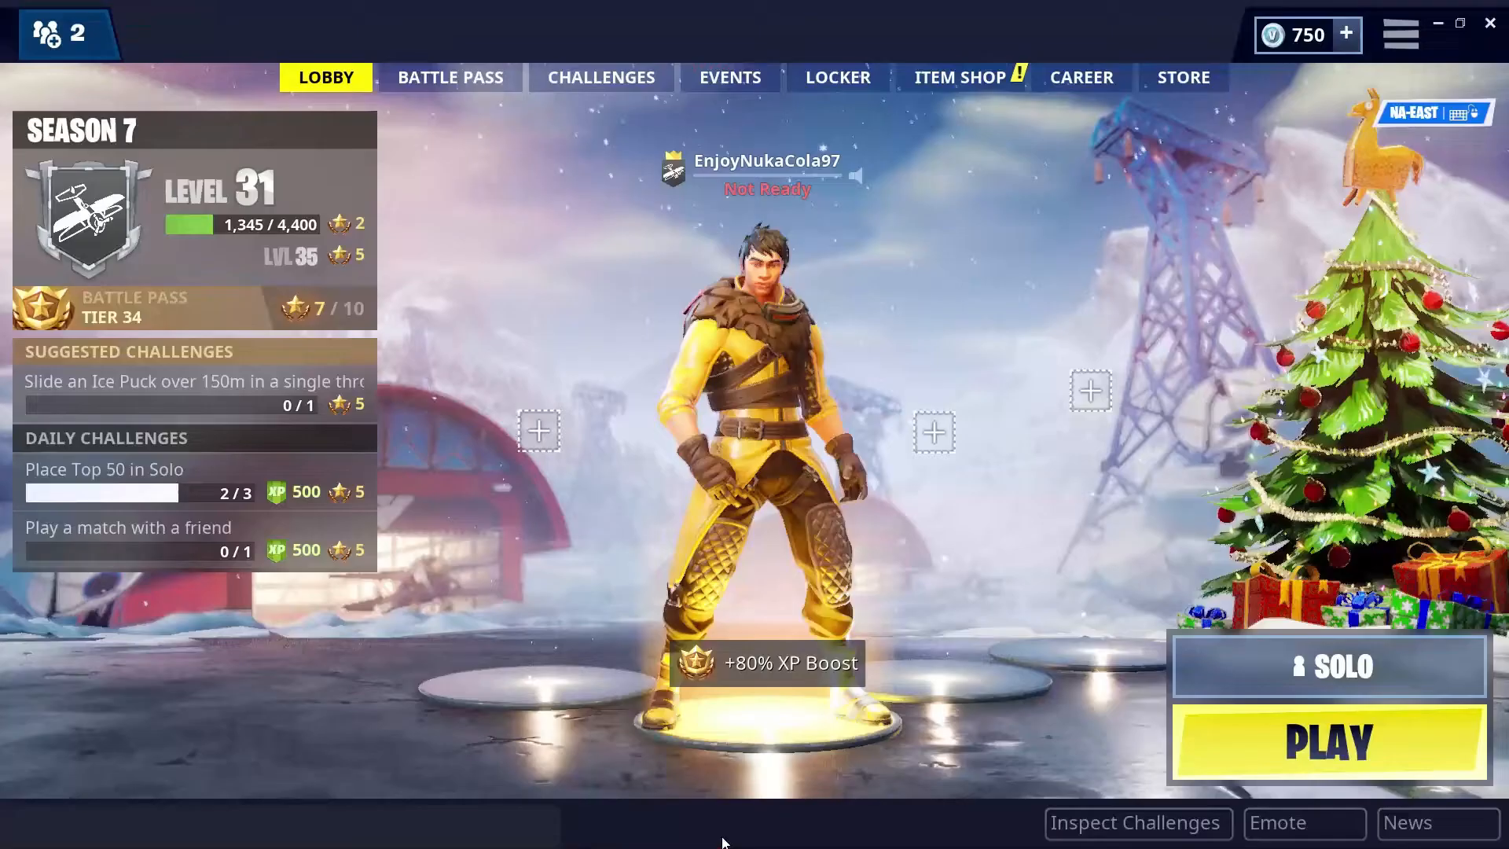
{"action": "left_click", "coordinate": [727, 835]}
{"action": "key", "text": "alt+Tab"}
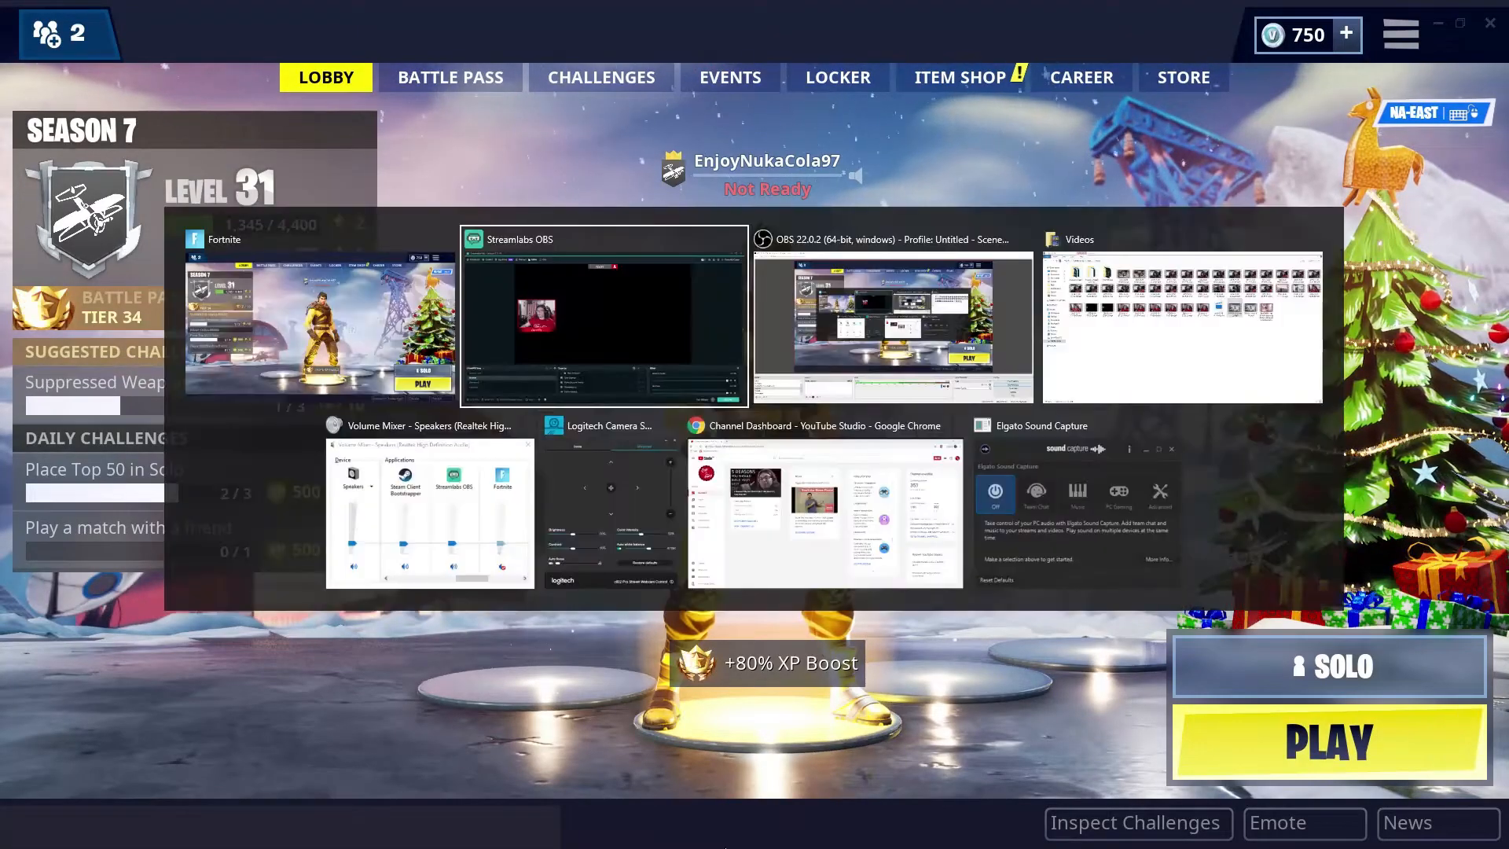
{"action": "mouse_move", "coordinate": [727, 846]}
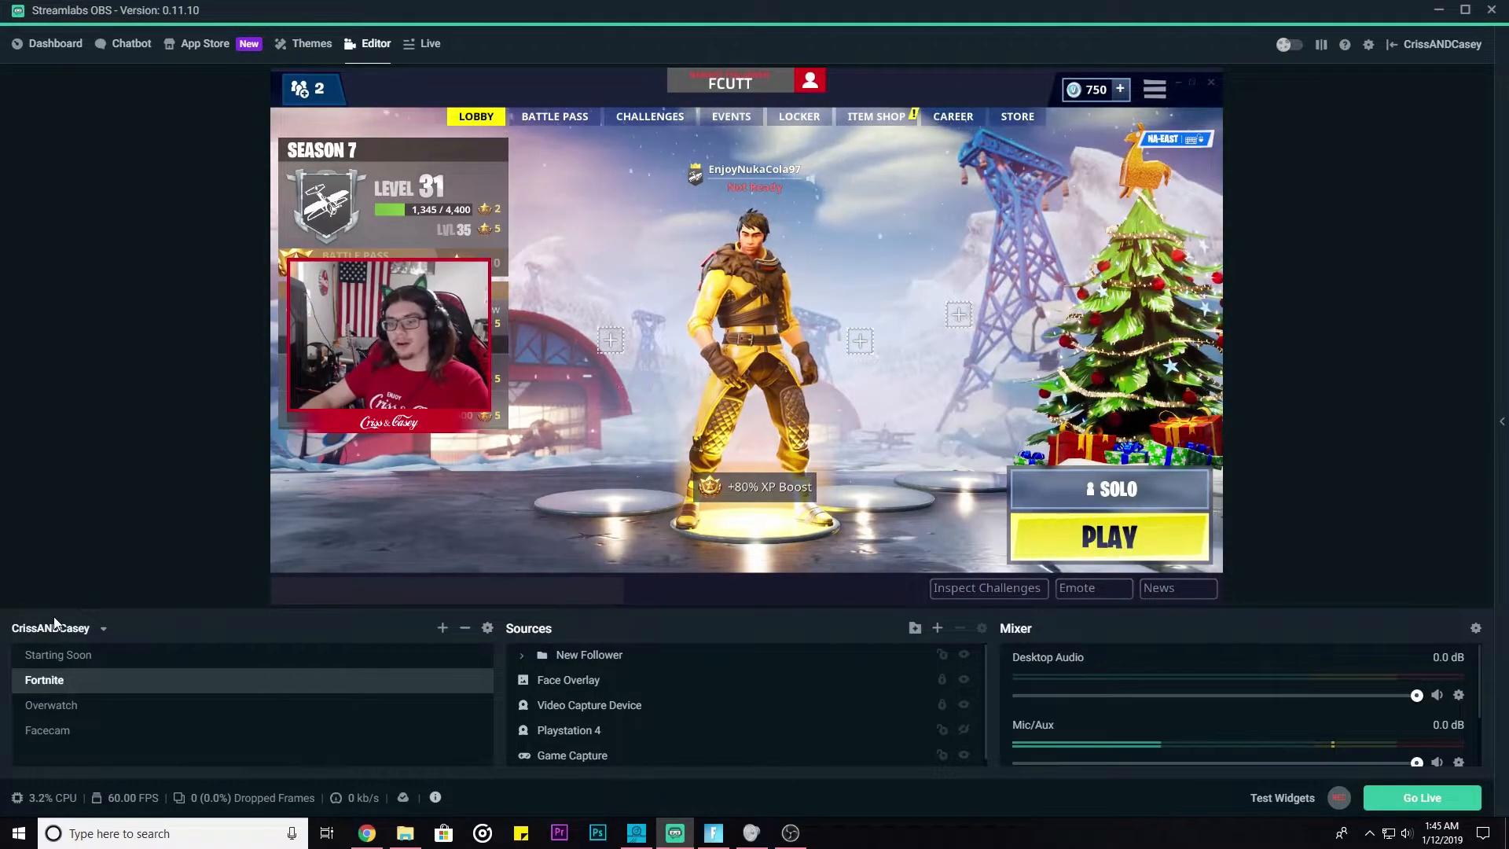
- Create a new scene collection from the scene collection manager and check it in the list of collections
{"action": "left_click", "coordinate": [69, 633]}
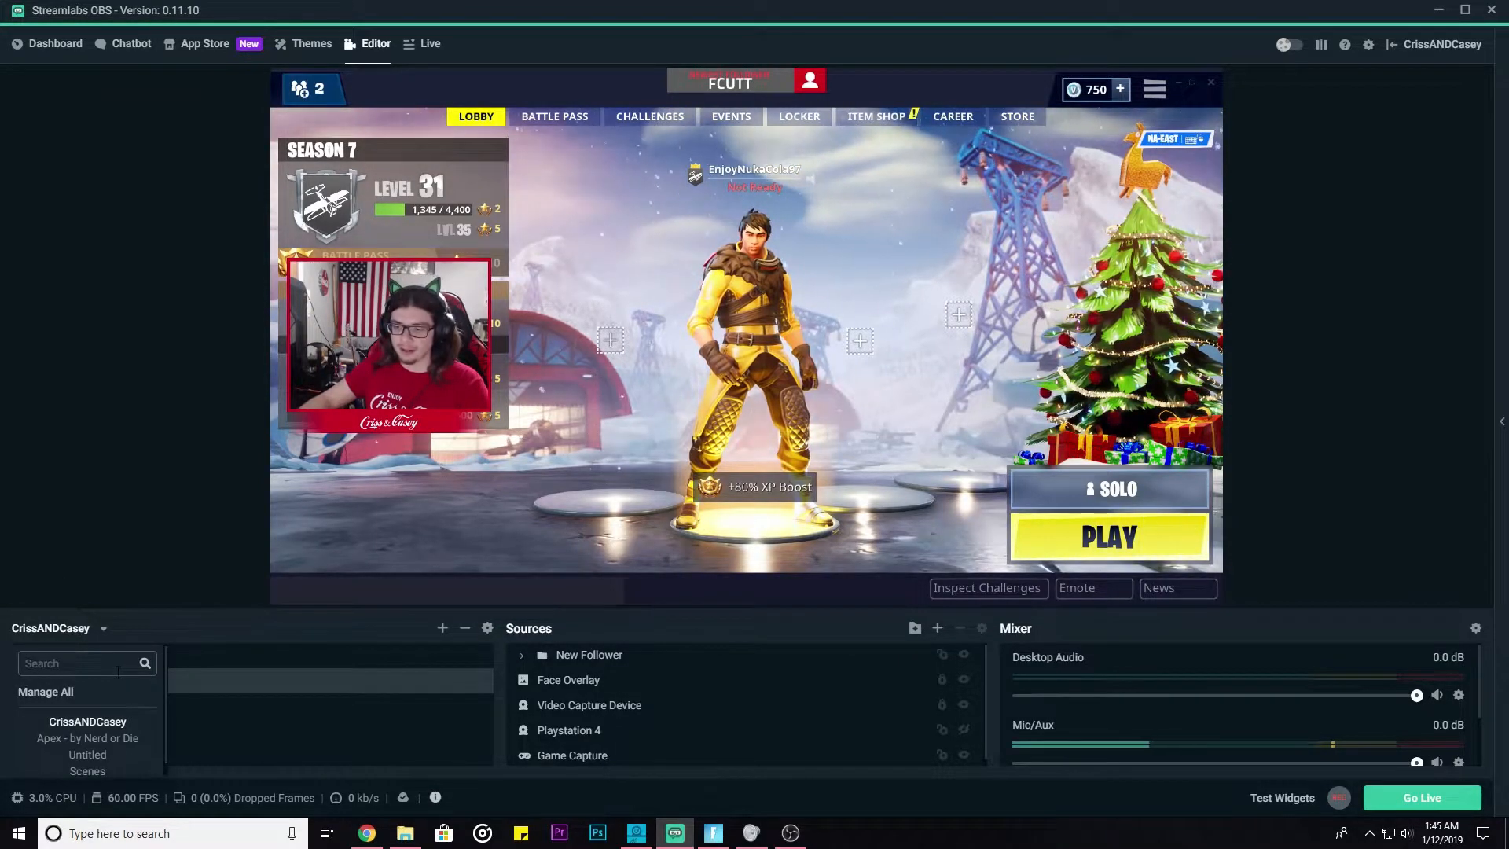
{"action": "left_click", "coordinate": [69, 694]}
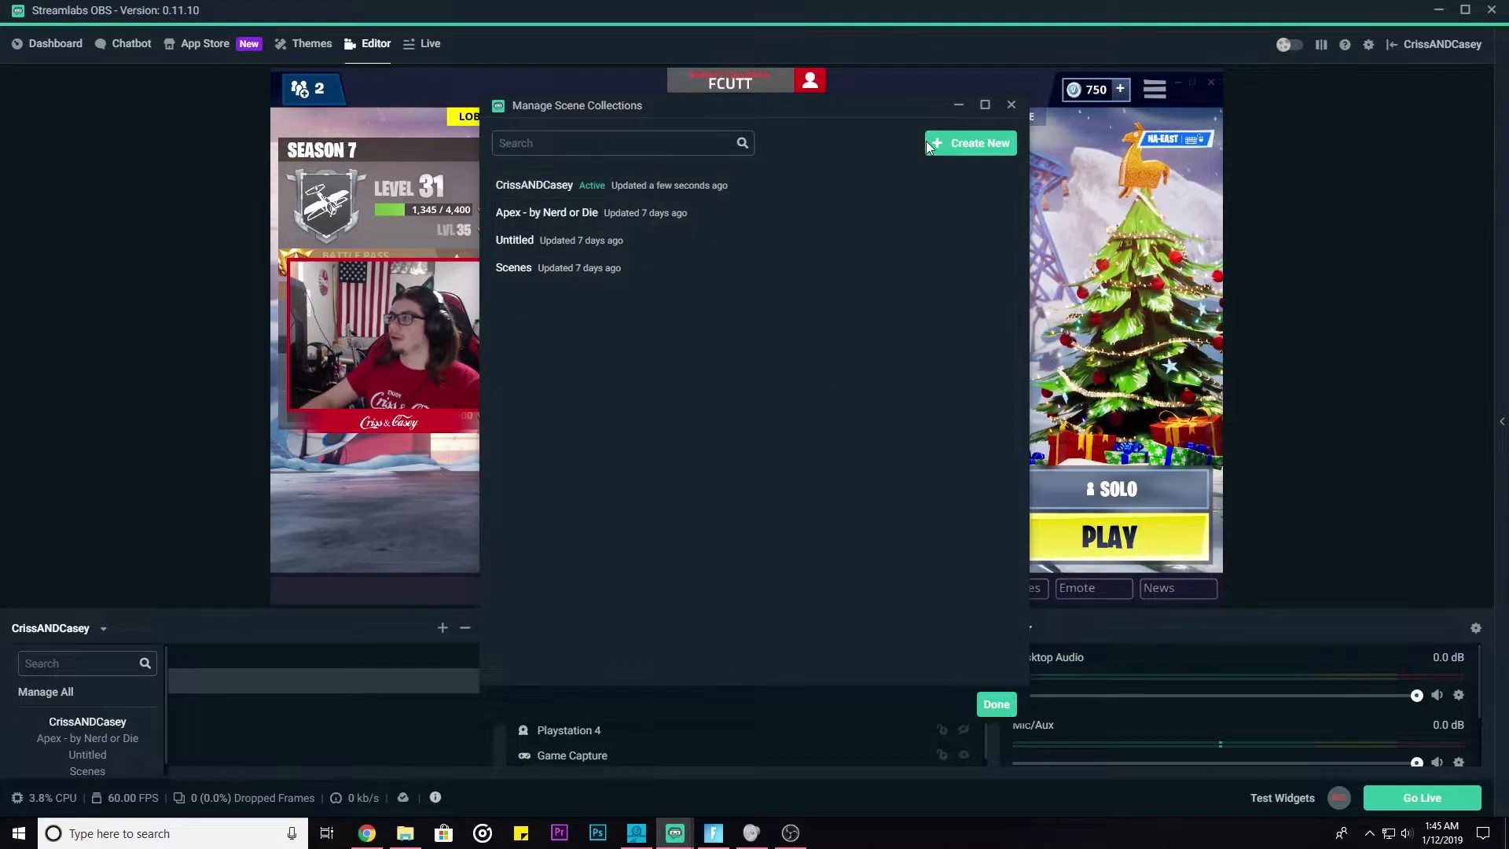
{"action": "left_click", "coordinate": [973, 142]}
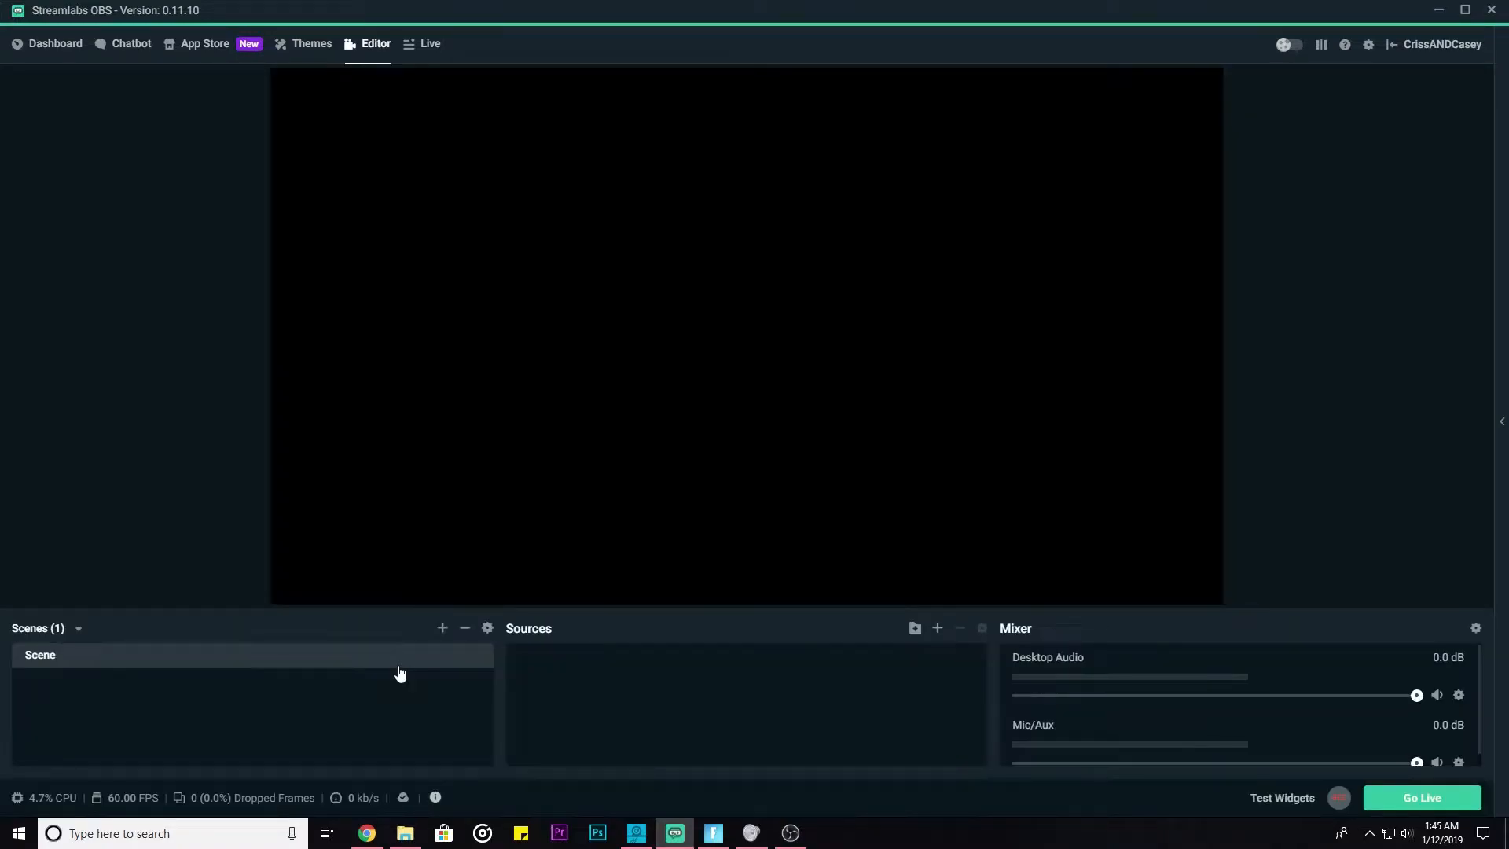
{"action": "left_click", "coordinate": [56, 633]}
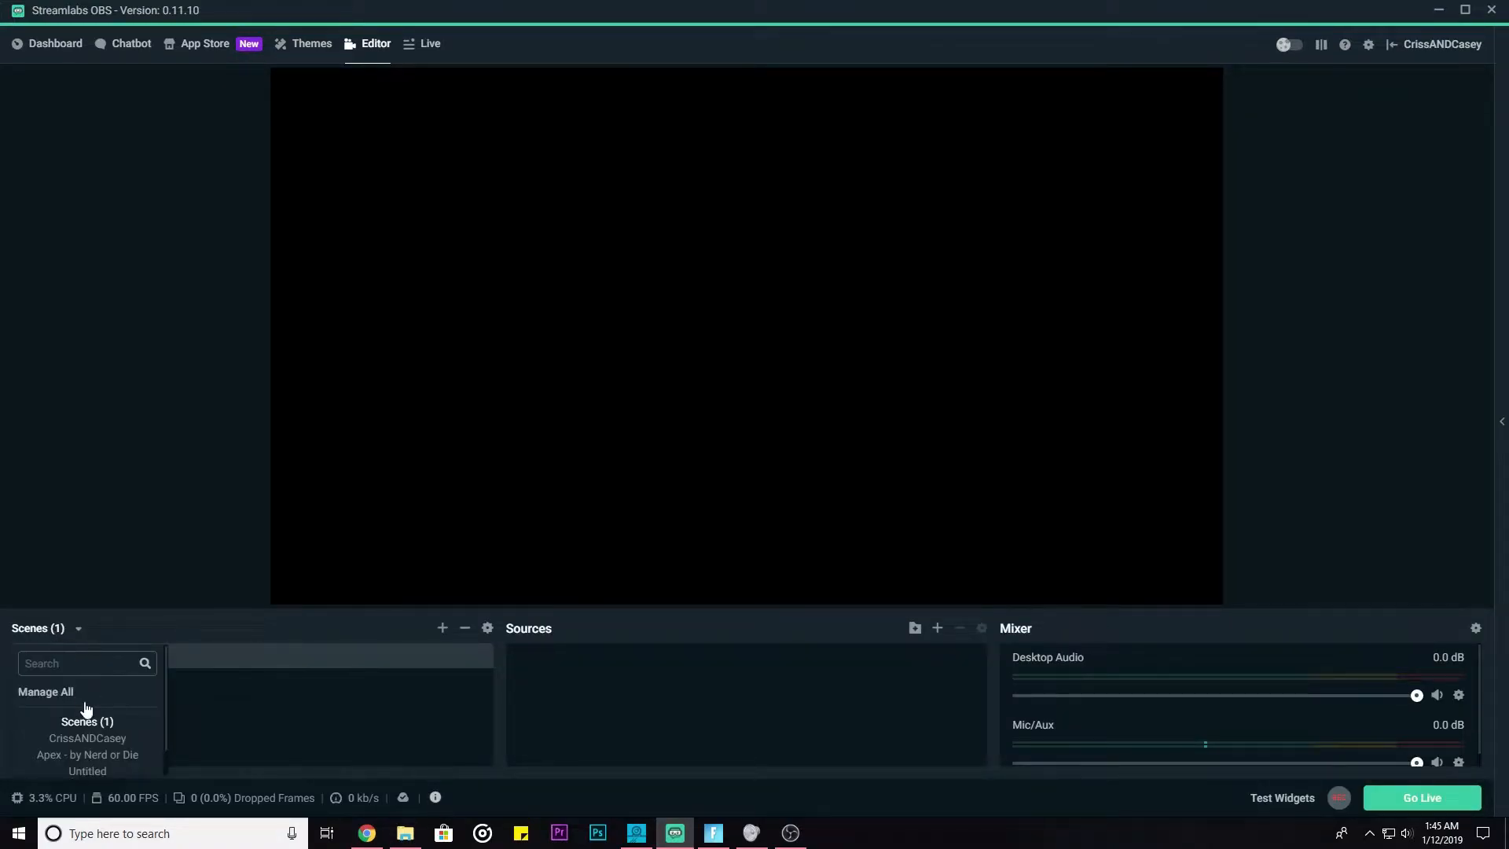
{"action": "left_click", "coordinate": [265, 706]}
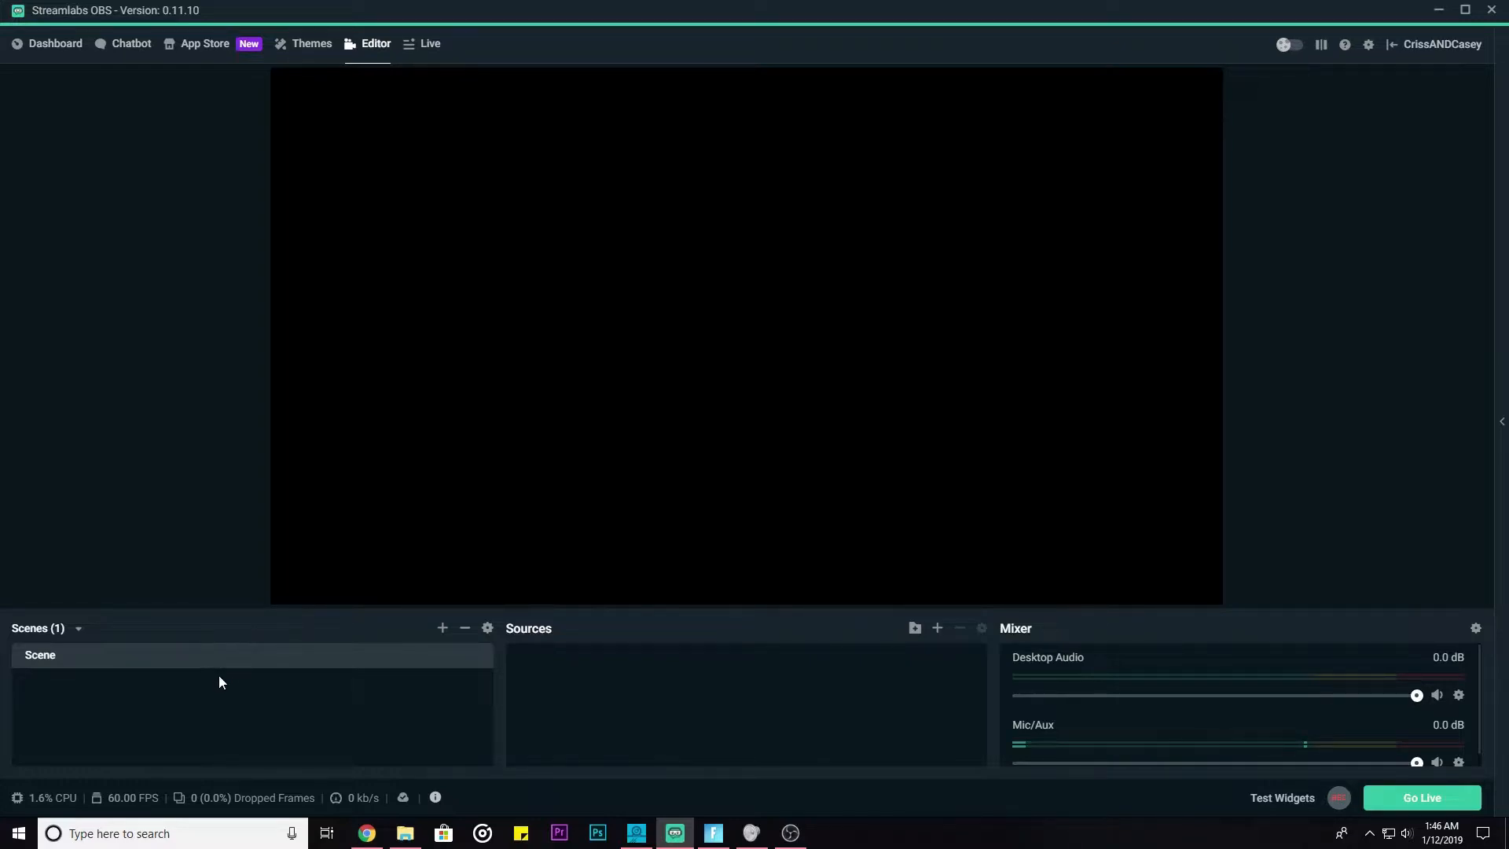
- Rename the default scene in the new collection to Gameplay
{"action": "right_click", "coordinate": [55, 659]}
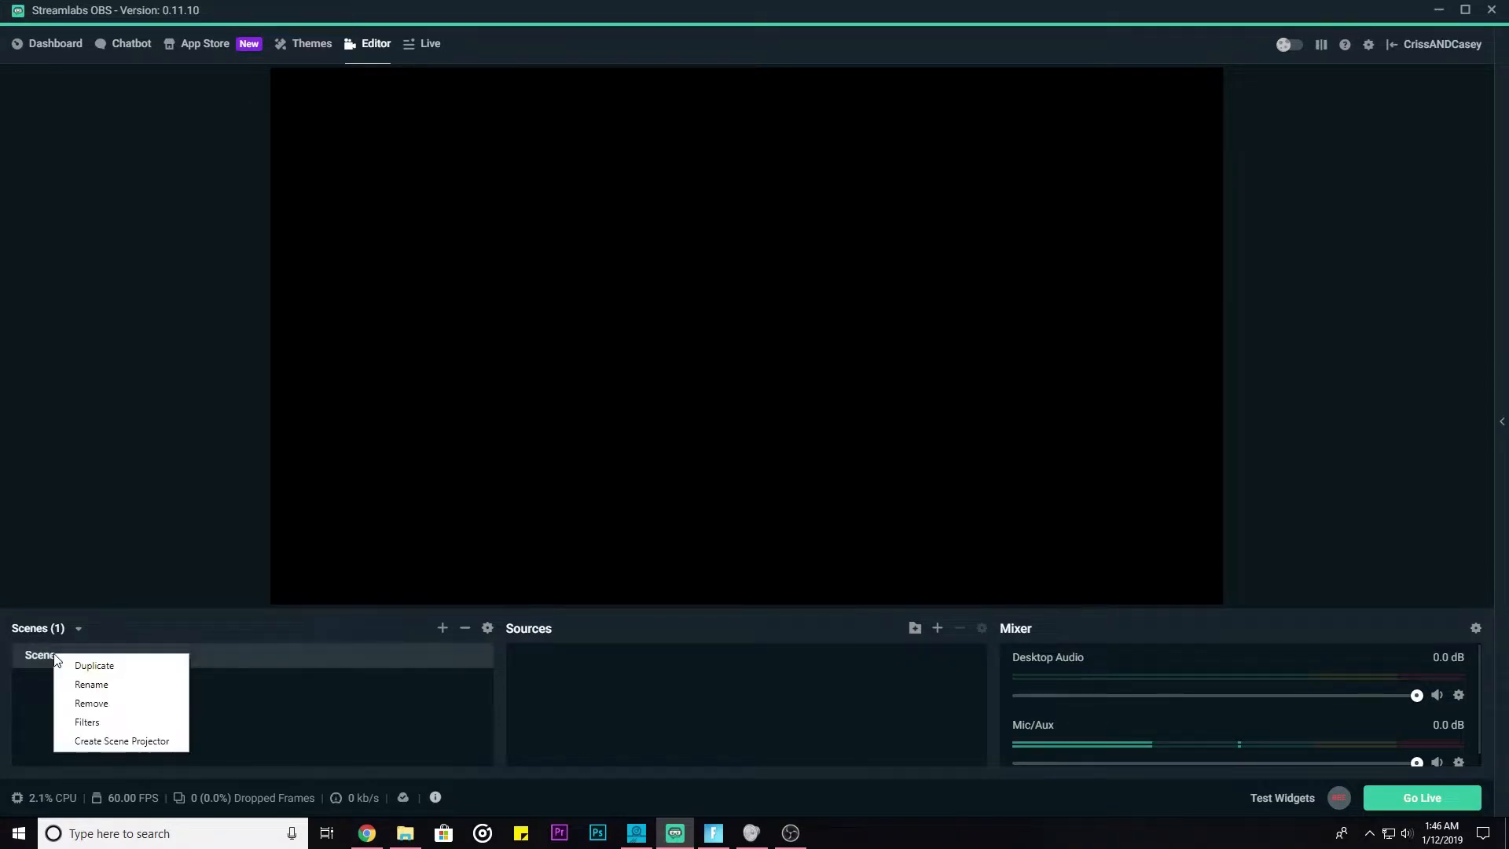
{"action": "left_click", "coordinate": [86, 684]}
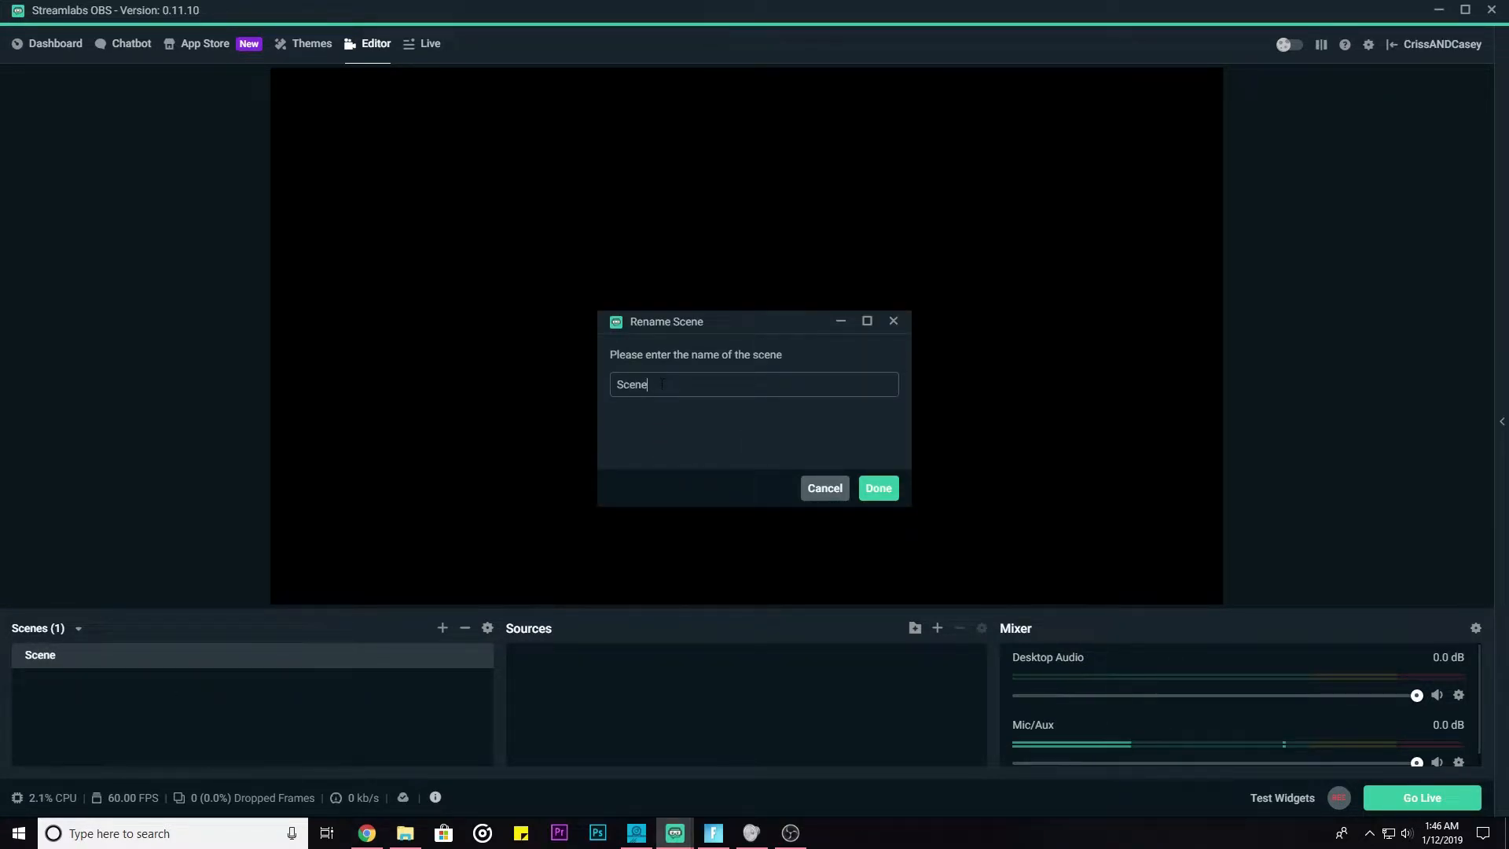
{"action": "type", "text": "Gameplay"}
{"action": "key", "text": "Return"}
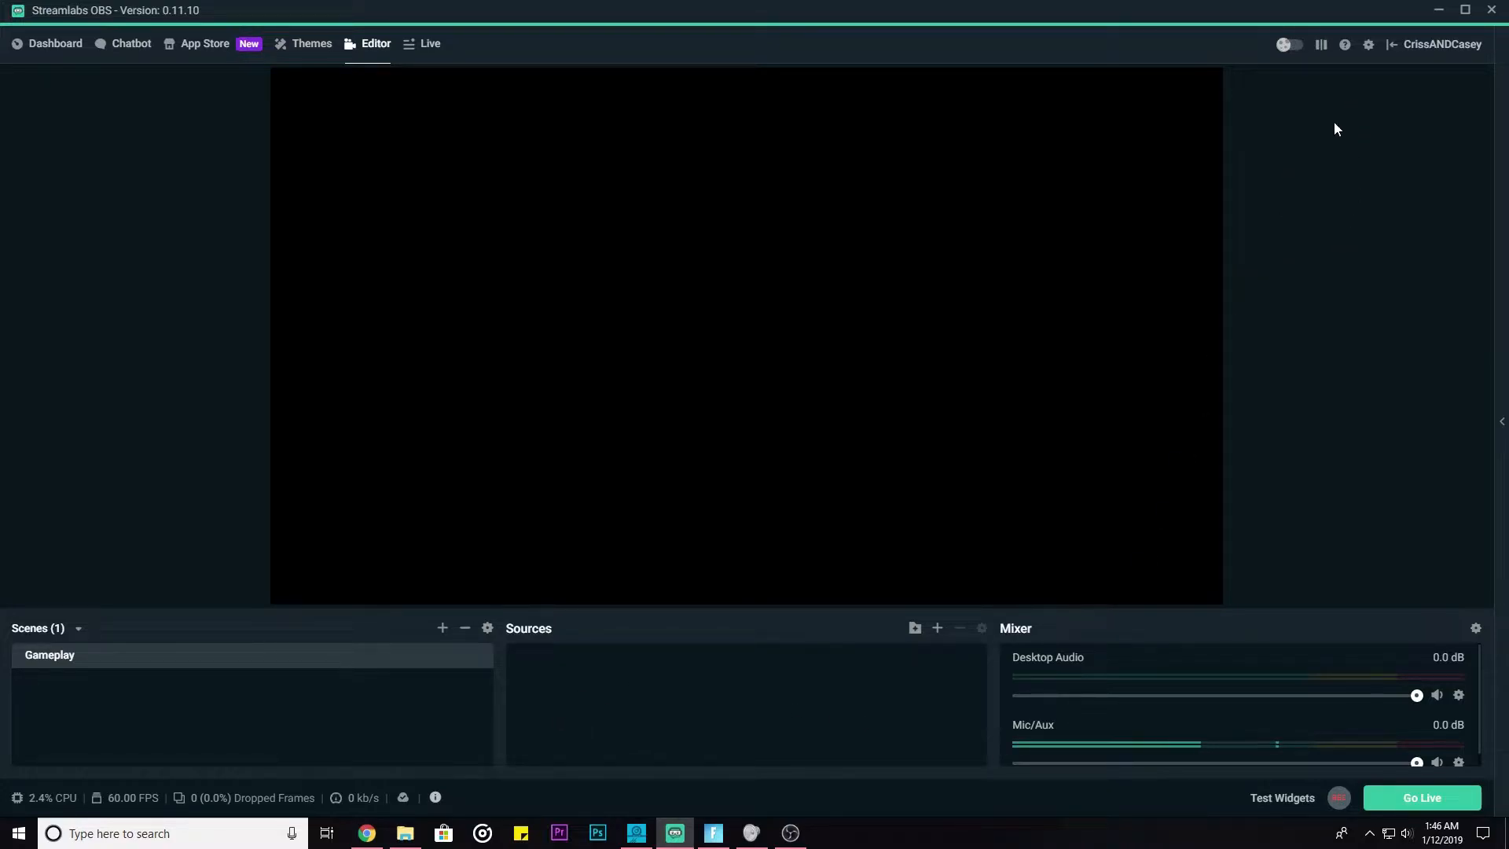
- In the stream settings, set the stream type to Streaming Services
{"action": "left_click", "coordinate": [1368, 44]}
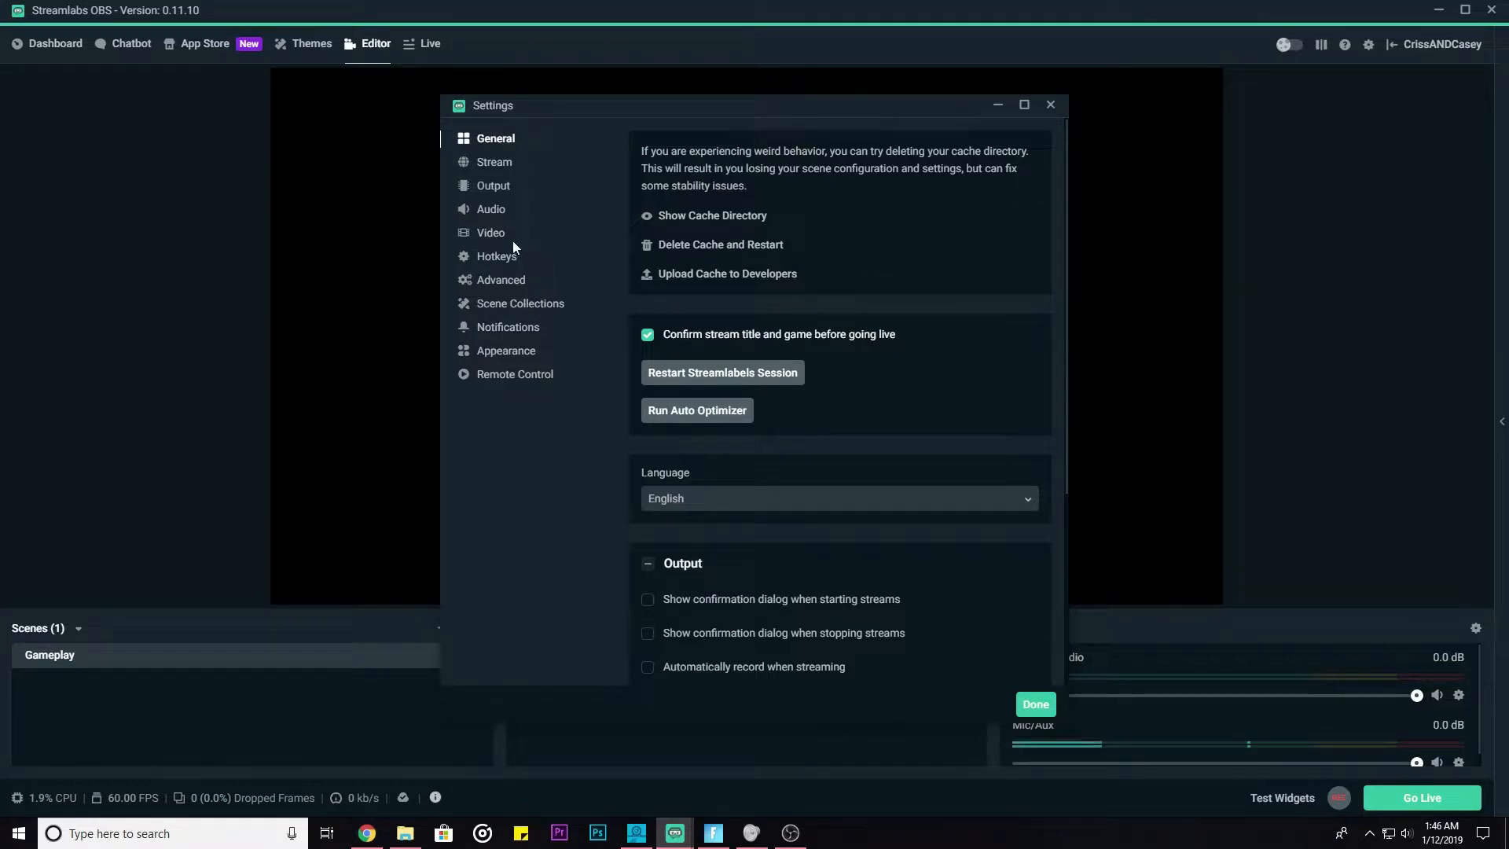
{"action": "left_click", "coordinate": [495, 162]}
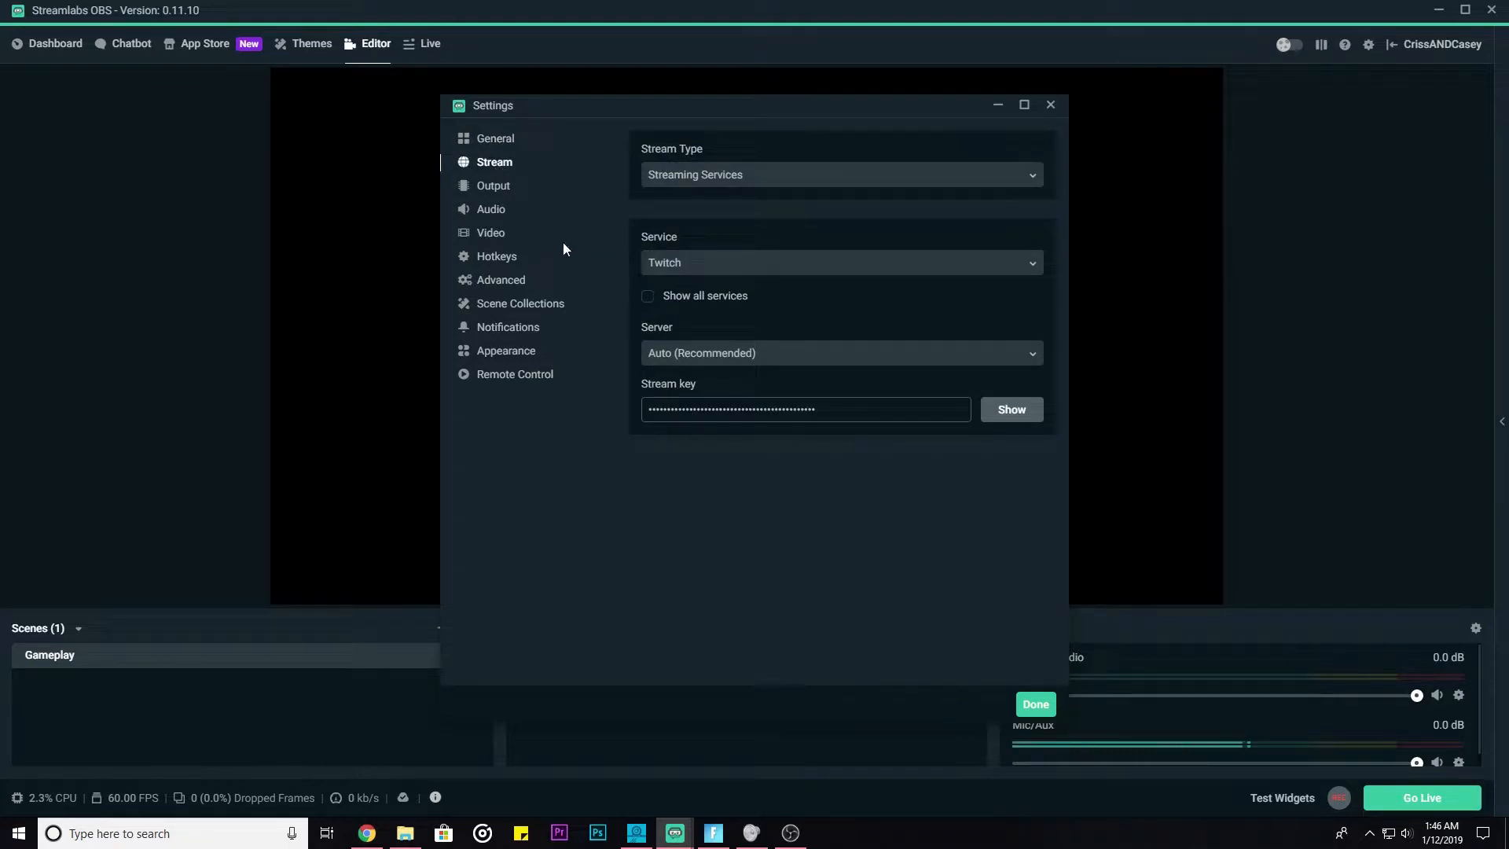
{"action": "left_click", "coordinate": [796, 186]}
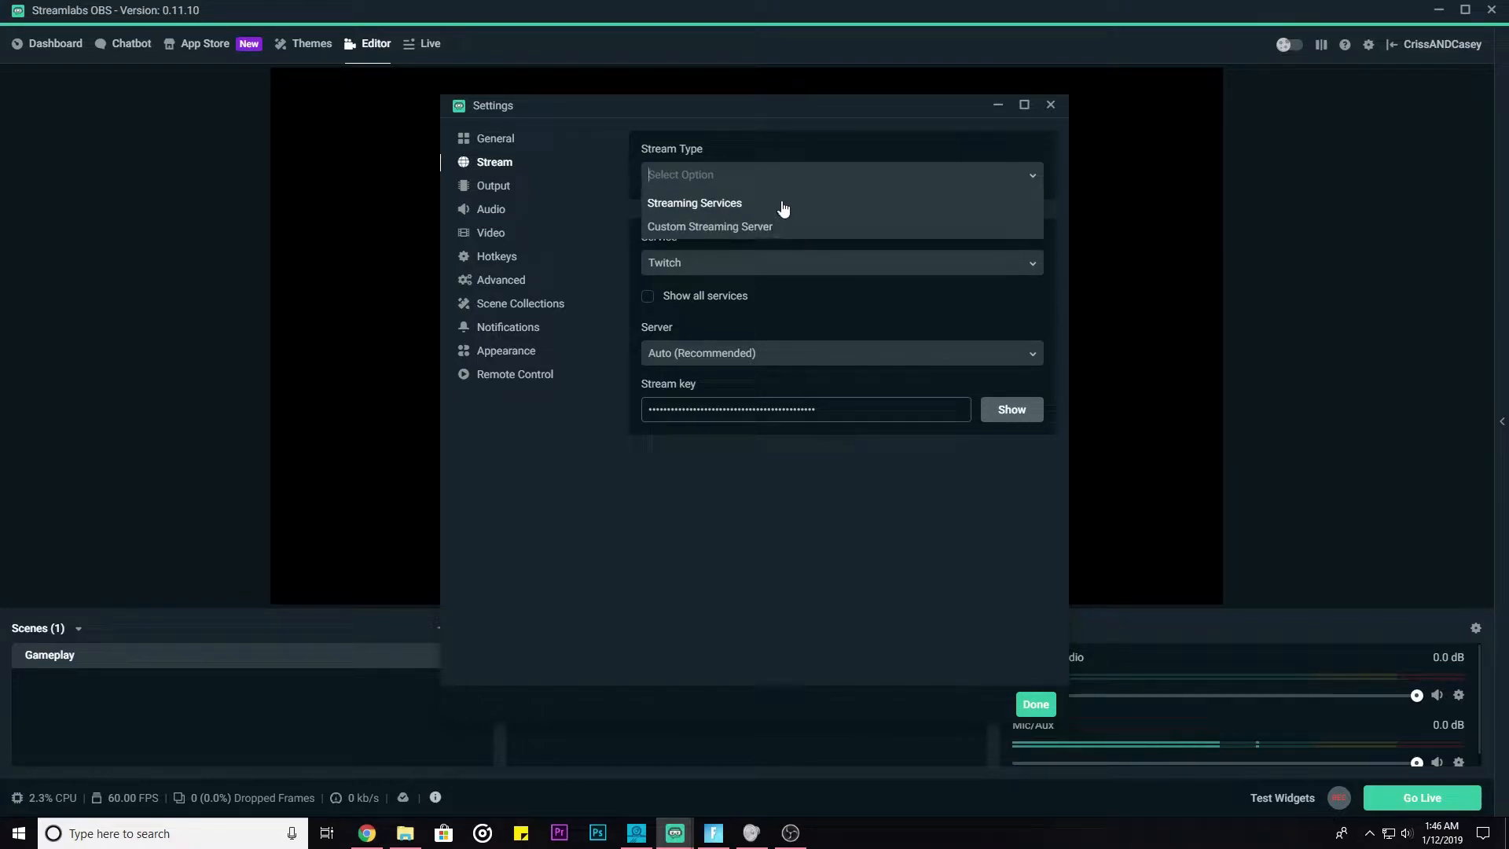
{"action": "left_click", "coordinate": [783, 209]}
{"action": "left_click", "coordinate": [781, 187]}
{"action": "left_click", "coordinate": [774, 204]}
{"action": "left_click", "coordinate": [771, 191]}
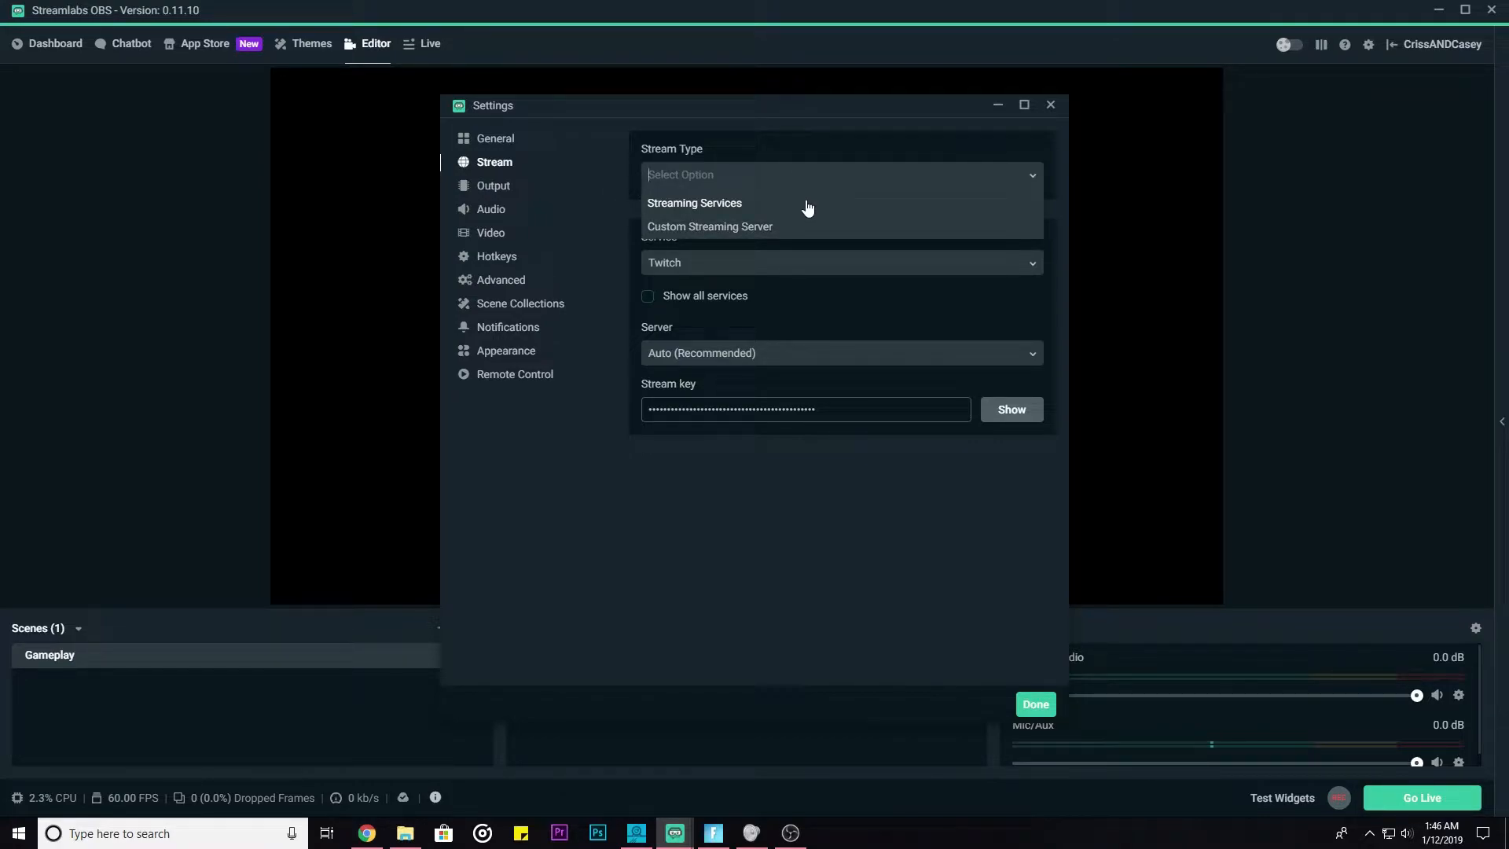
{"action": "left_click", "coordinate": [805, 203]}
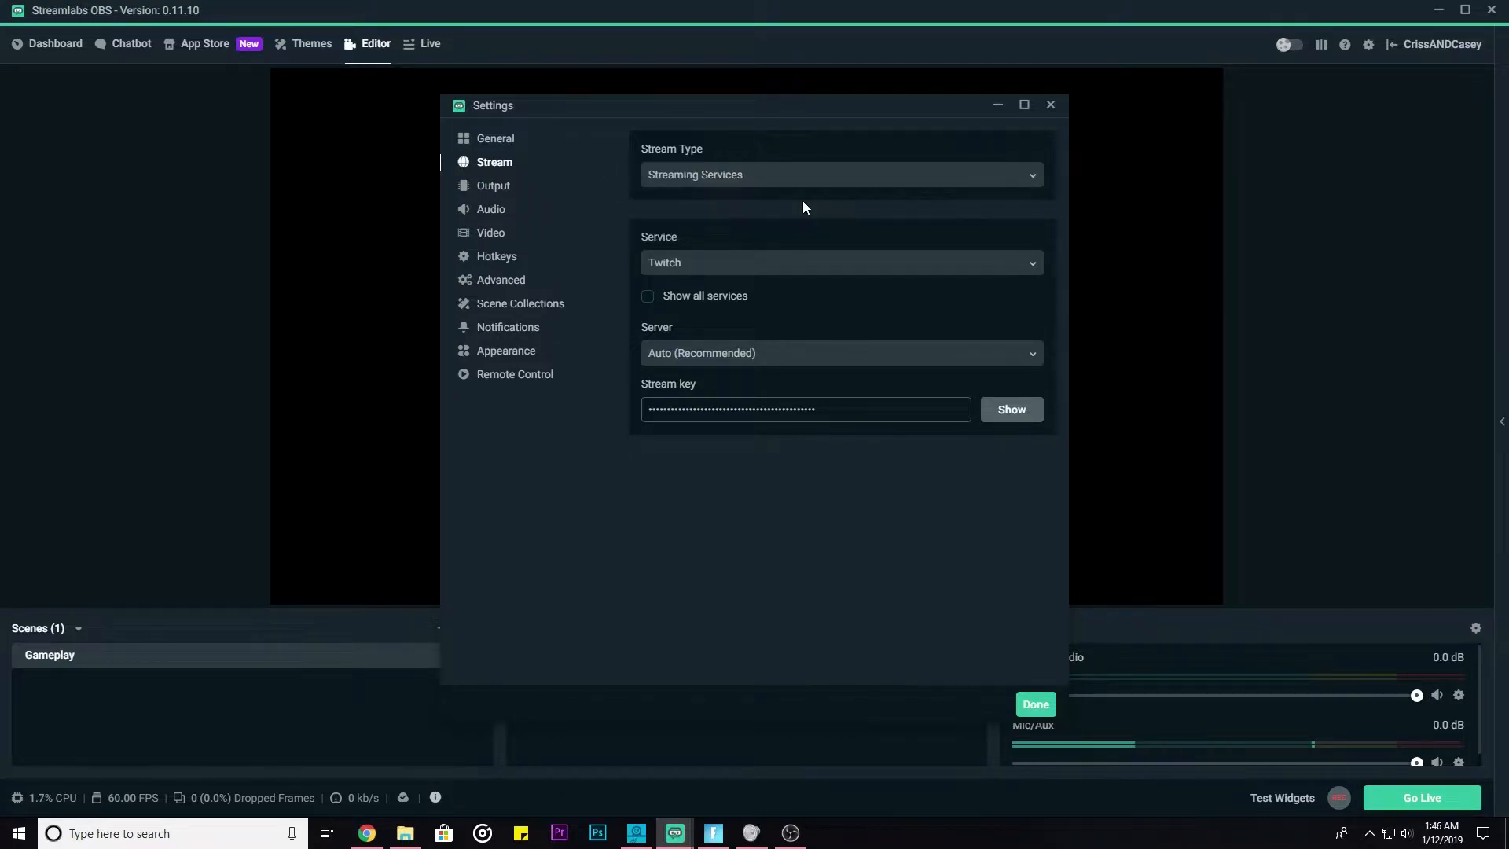
- Look through the streaming services offered in the stream settings without choosing a different one
{"action": "left_click", "coordinate": [783, 266]}
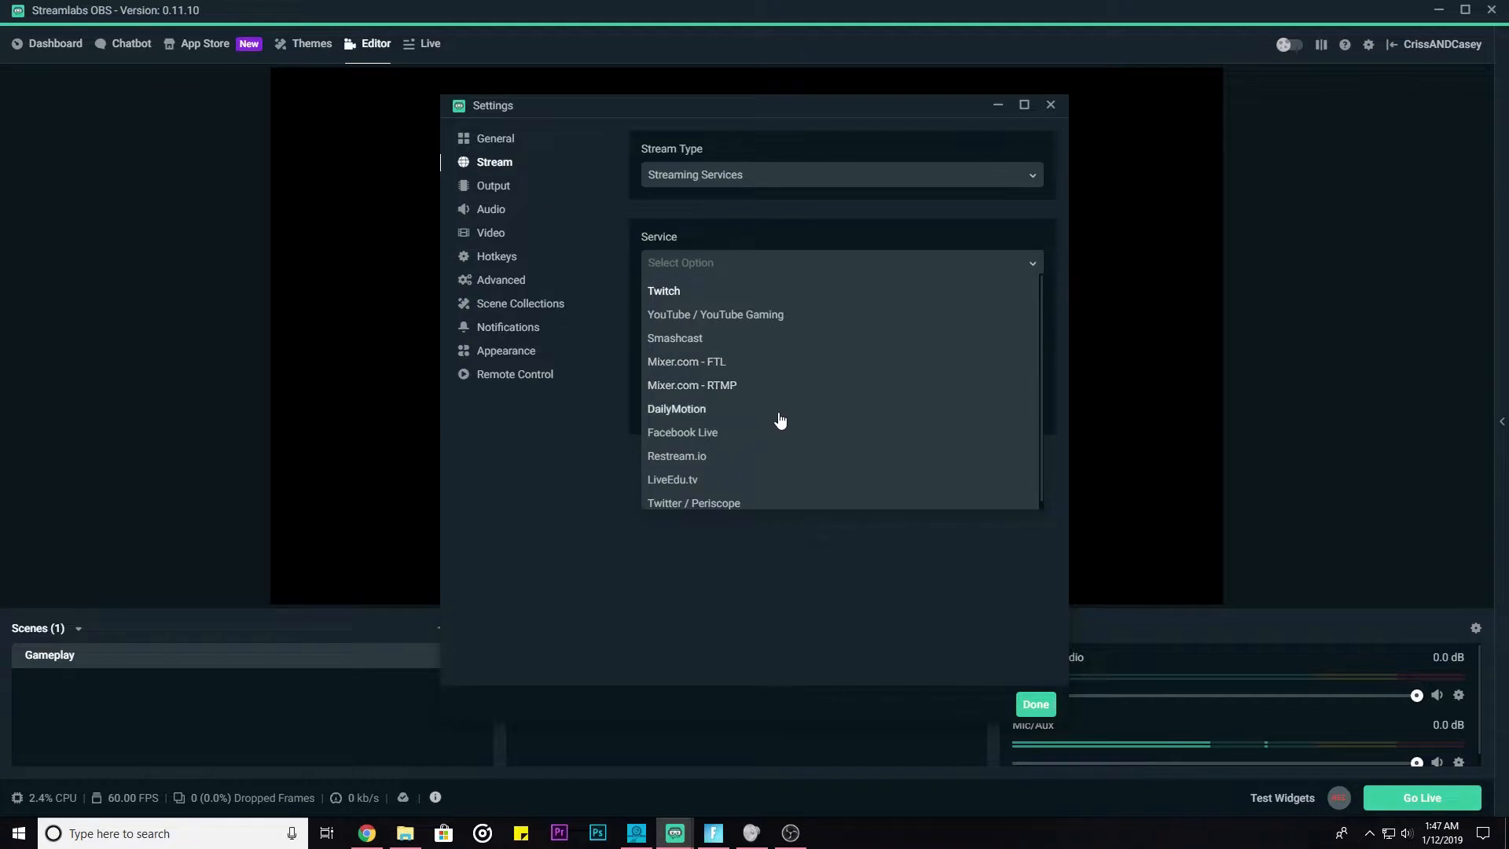
{"action": "scroll", "coordinate": [785, 451], "scroll_direction": "down", "scroll_amount": 1}
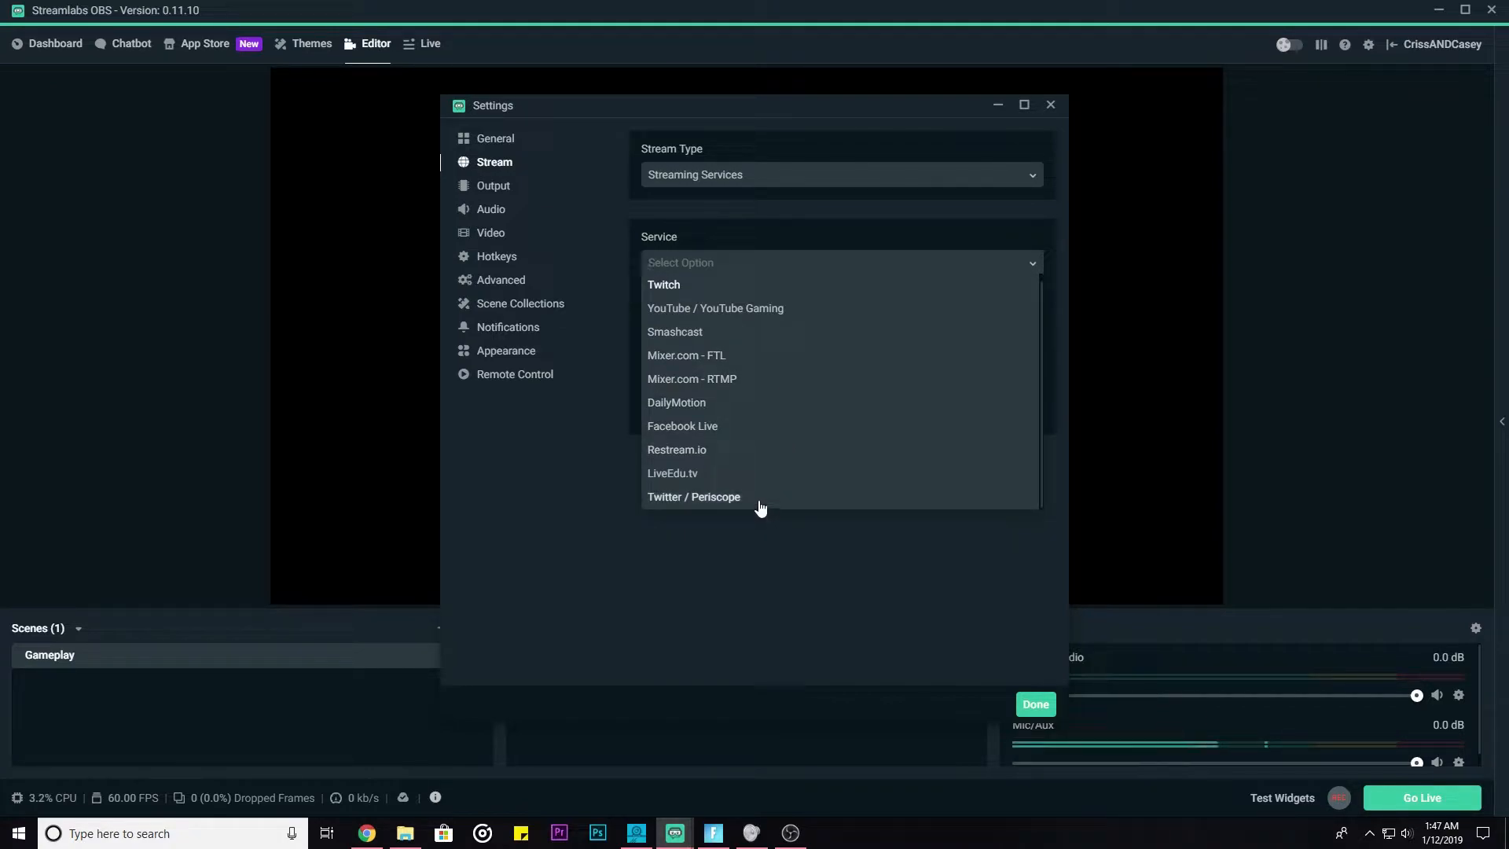
{"action": "left_click", "coordinate": [627, 515]}
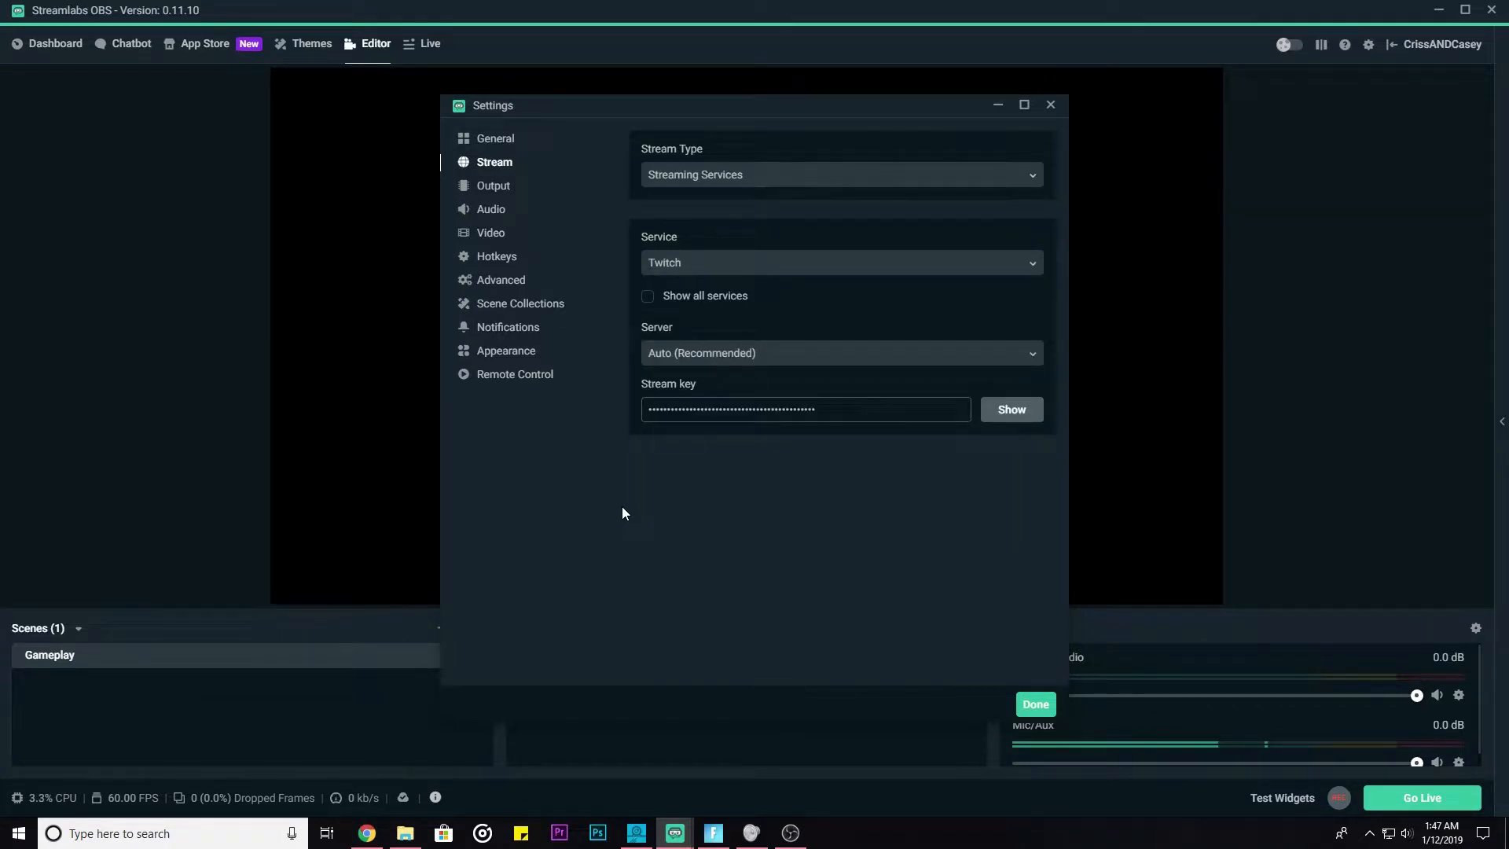
- Look through the available stream servers and choose Auto (Recommended)
{"action": "left_click", "coordinate": [727, 363]}
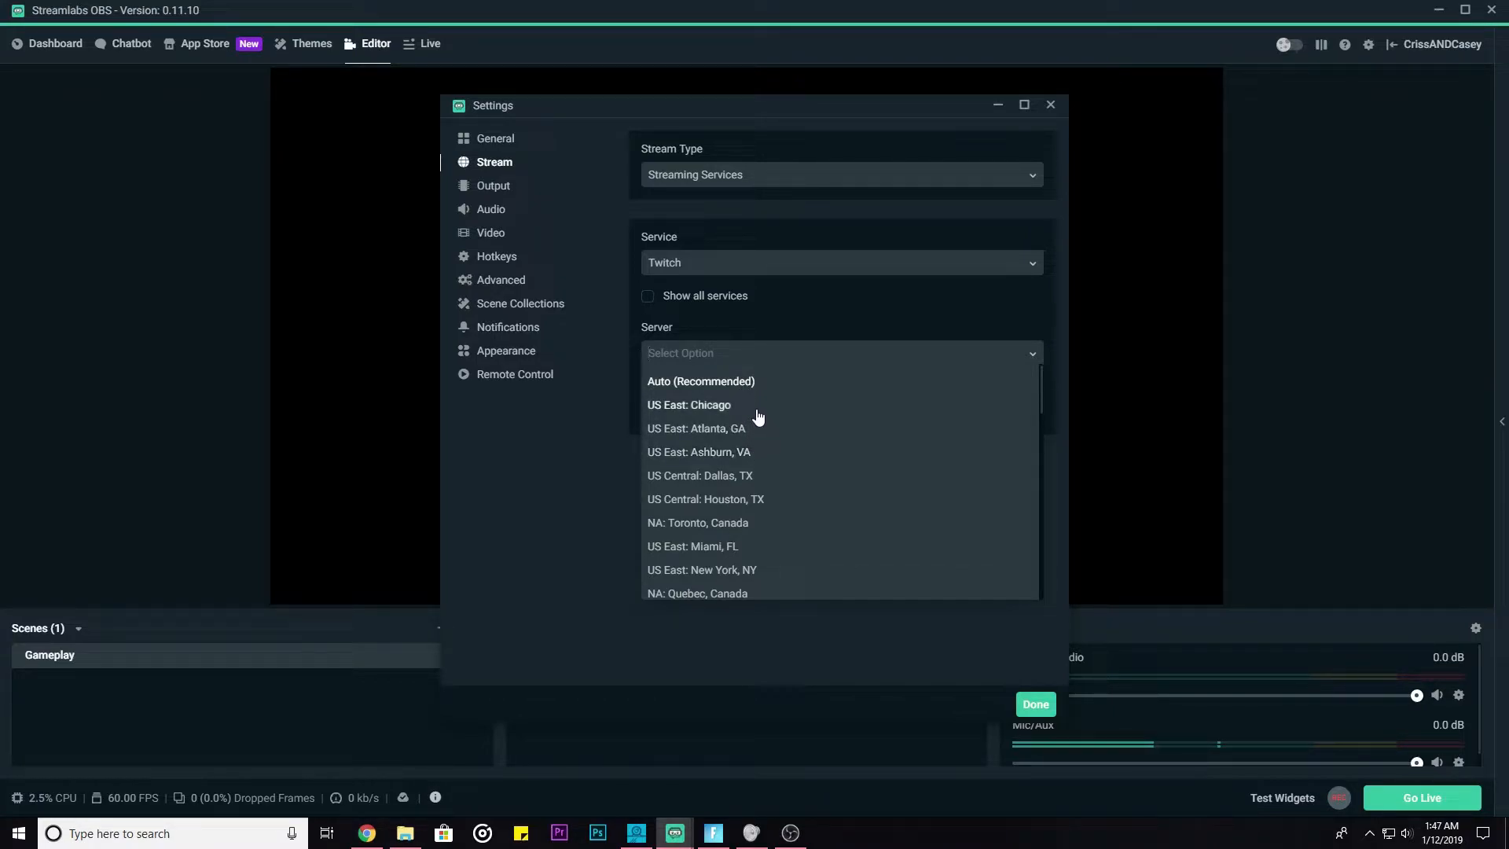
{"action": "scroll", "coordinate": [775, 562], "scroll_direction": "down", "scroll_amount": 10}
{"action": "scroll", "coordinate": [770, 543], "scroll_direction": "up", "scroll_amount": 10}
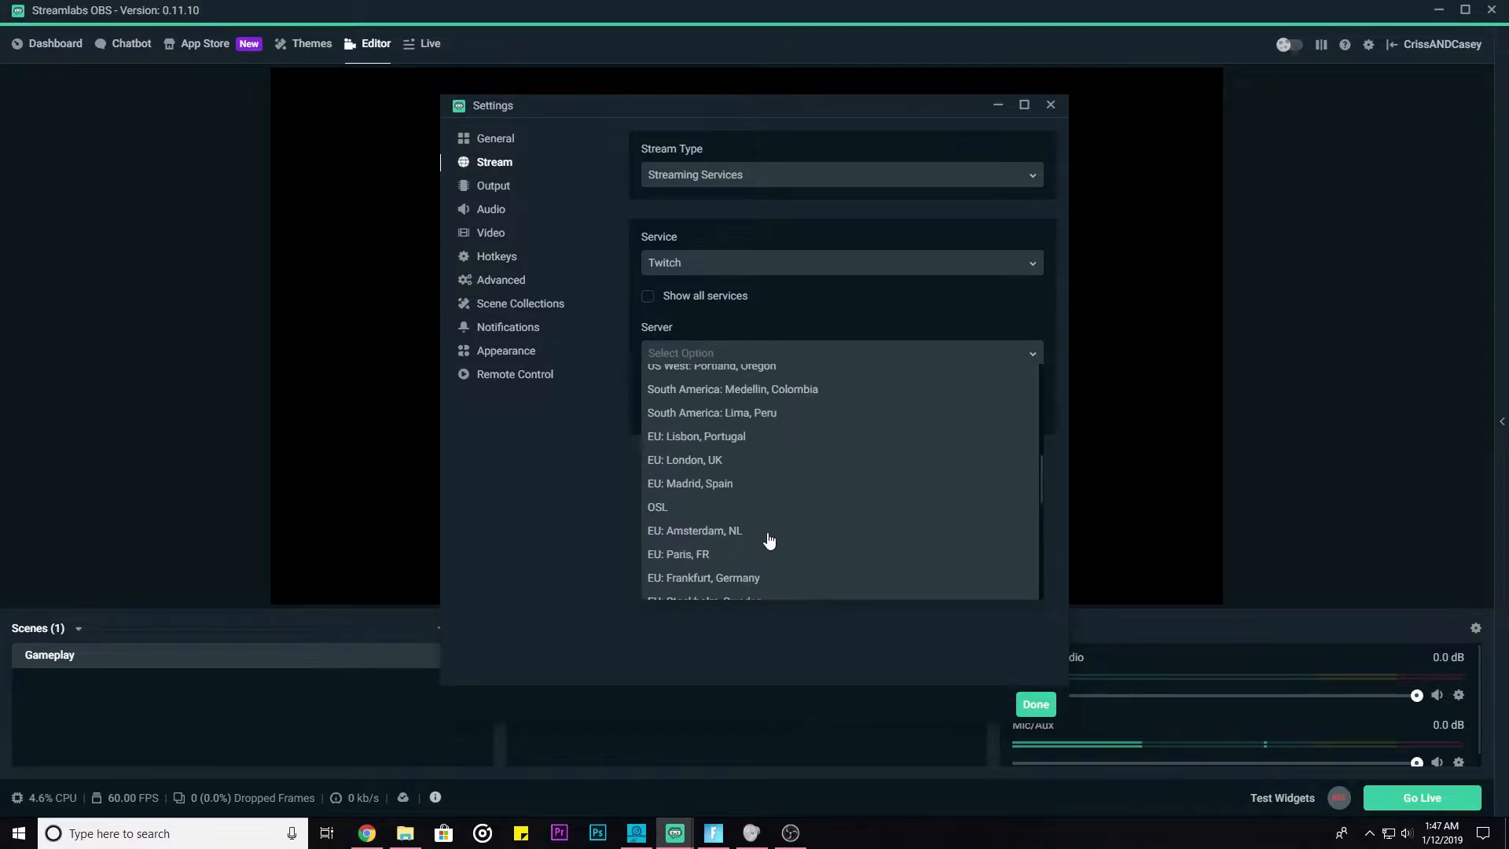
{"action": "left_click", "coordinate": [710, 383]}
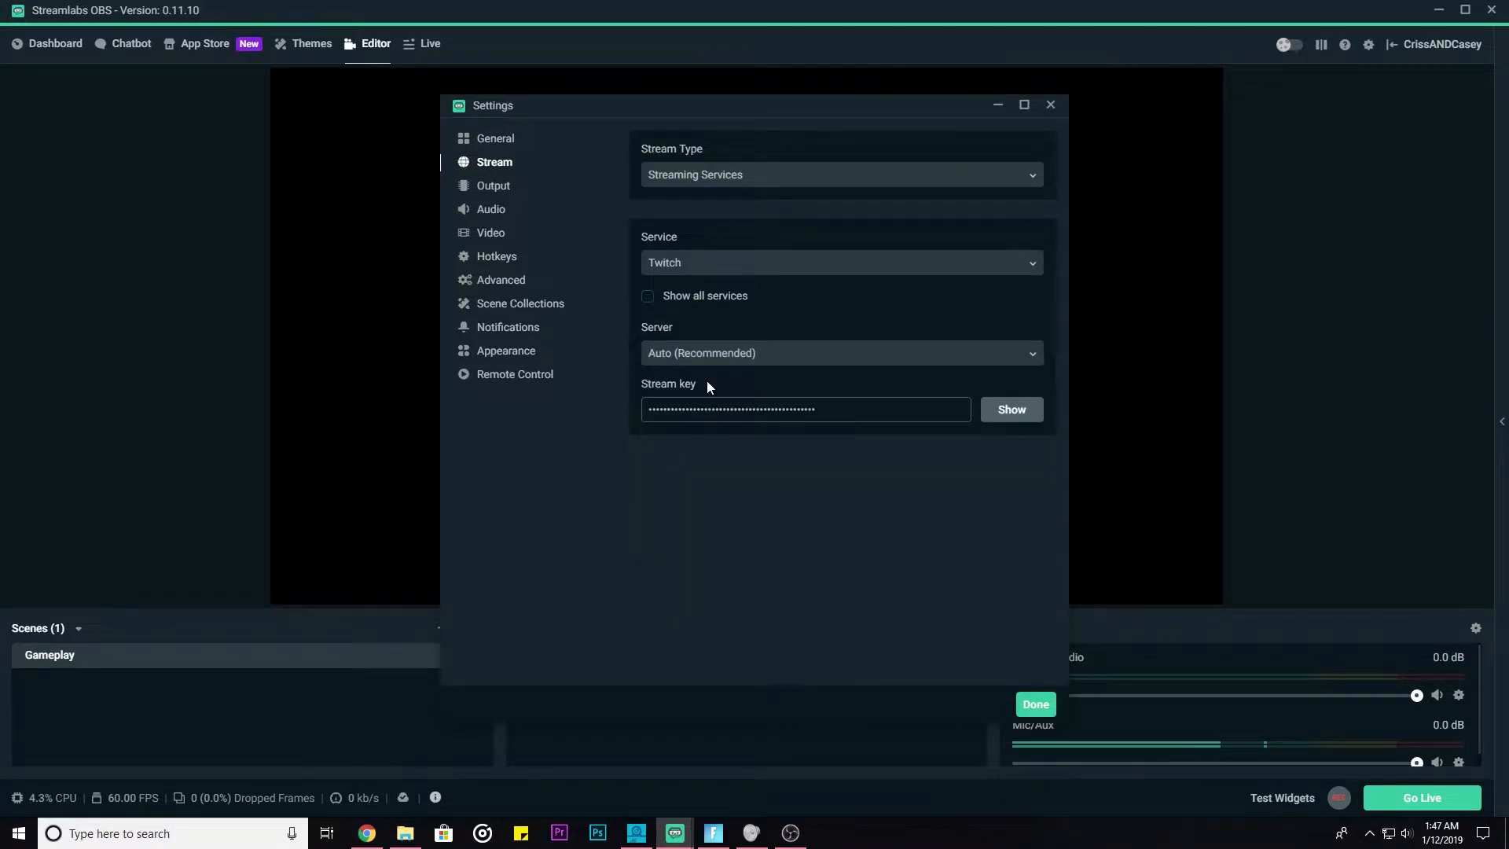
{"action": "left_click", "coordinate": [706, 356]}
{"action": "left_click", "coordinate": [712, 385]}
- In the output settings, set the streaming encoder to NVENC
{"action": "left_click", "coordinate": [525, 191]}
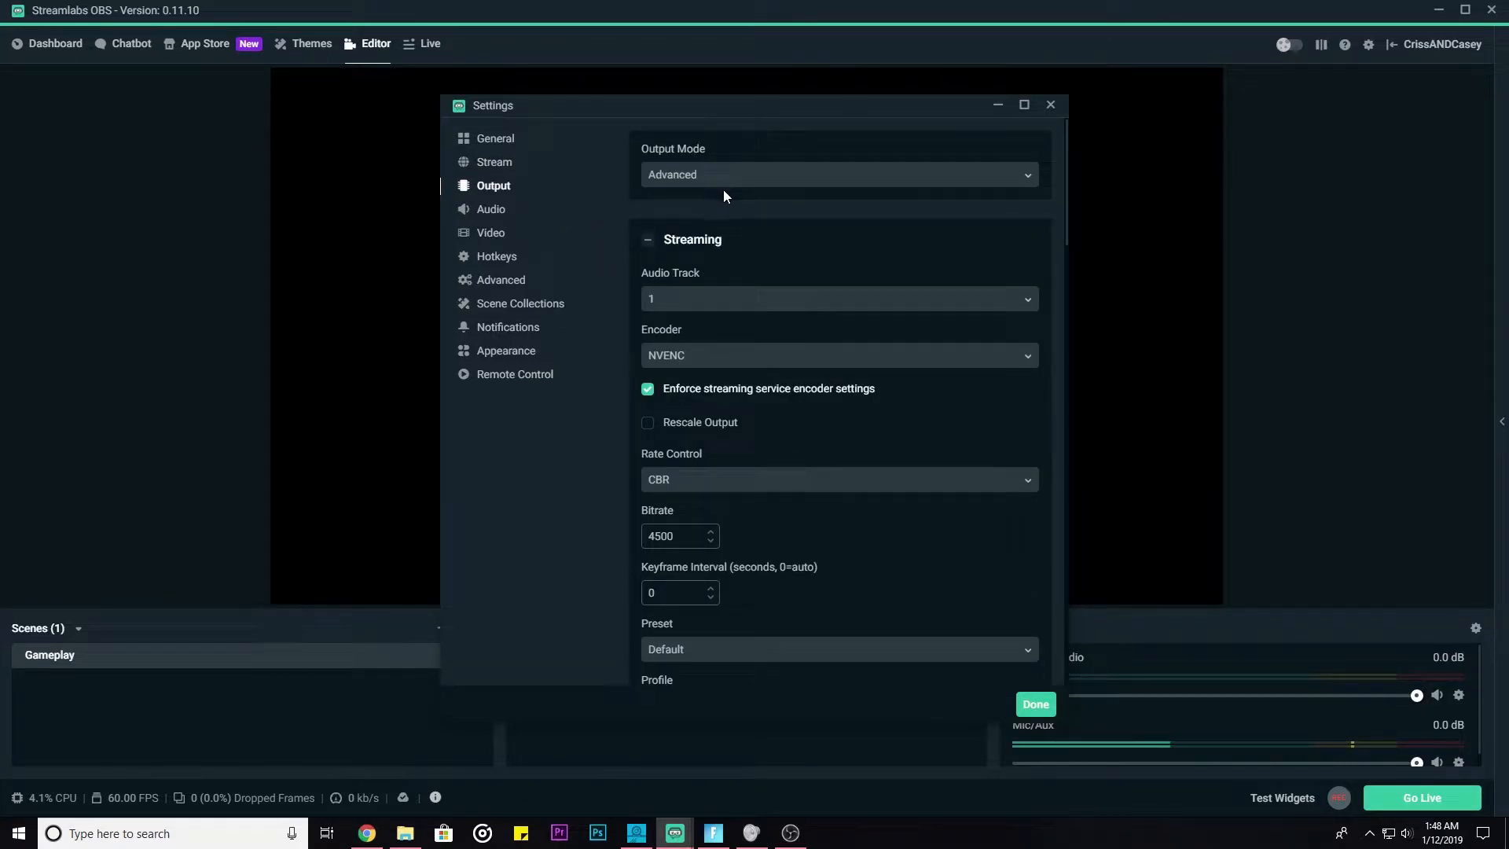
{"action": "scroll", "coordinate": [640, 258], "scroll_direction": "down", "scroll_amount": 1}
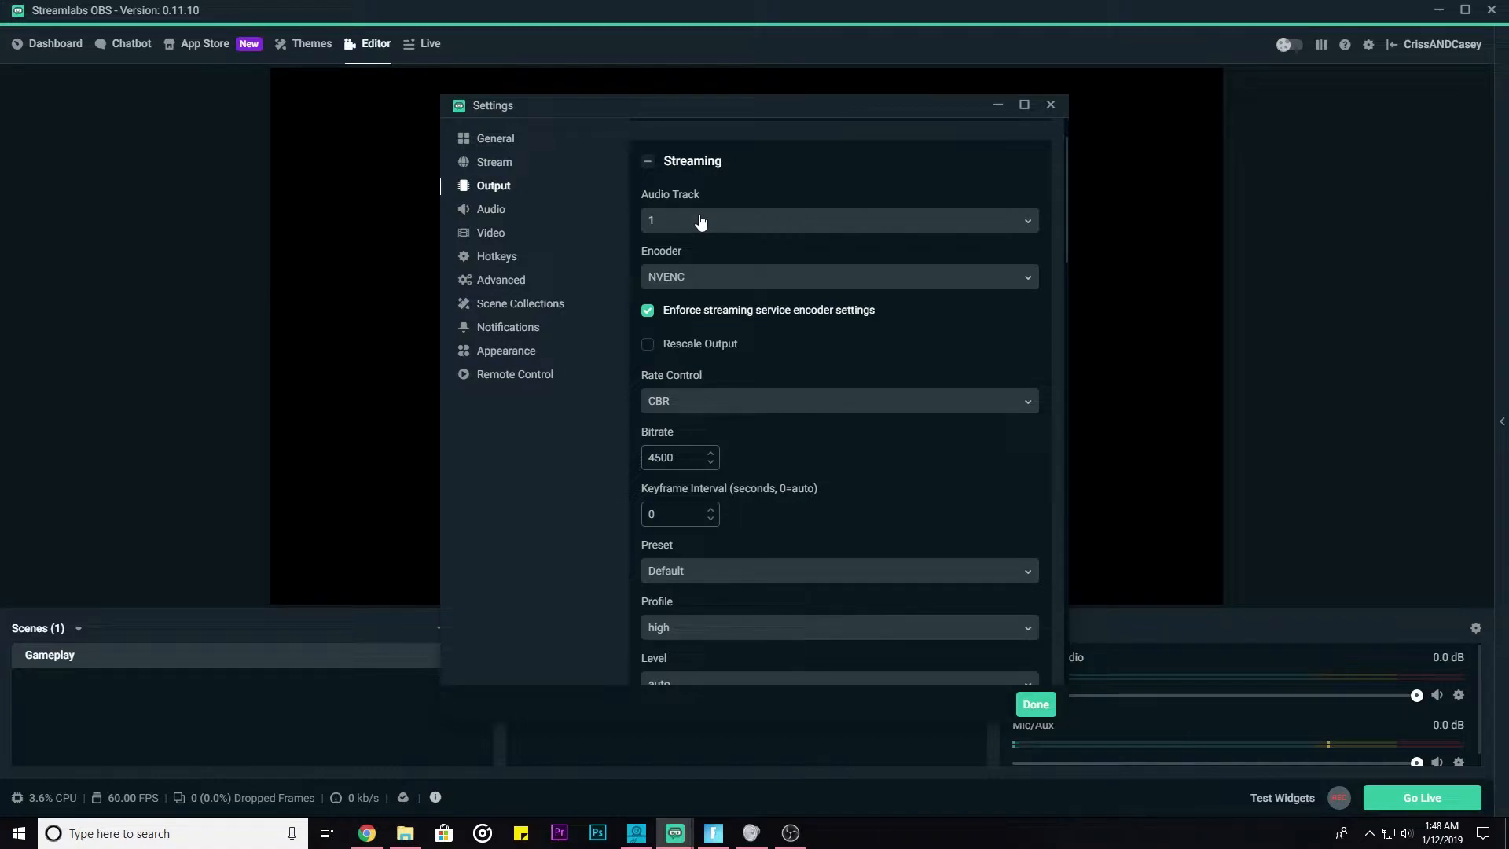
{"action": "left_click", "coordinate": [720, 283]}
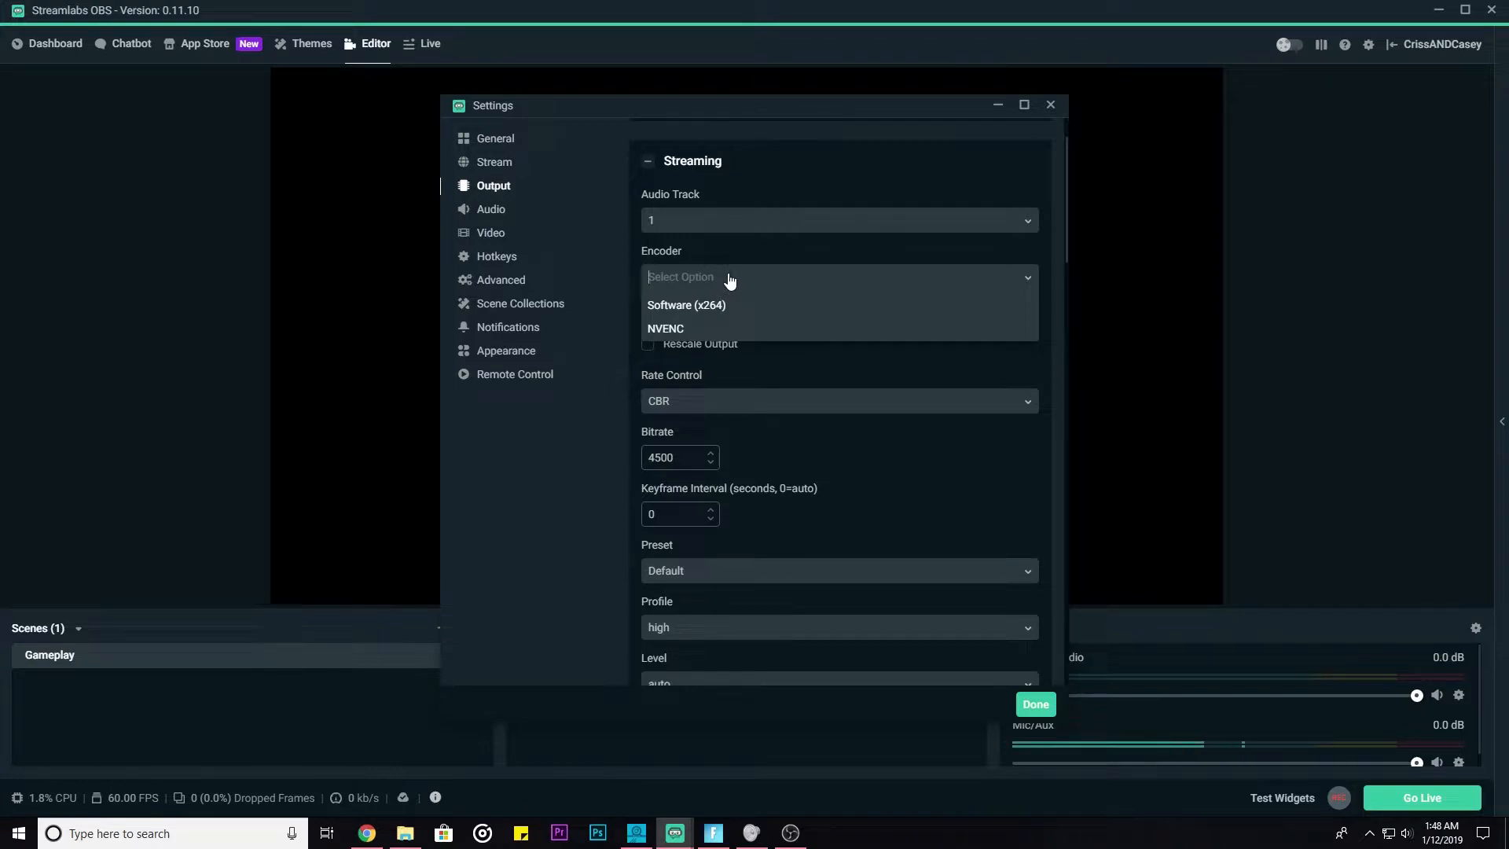
{"action": "left_click", "coordinate": [707, 338]}
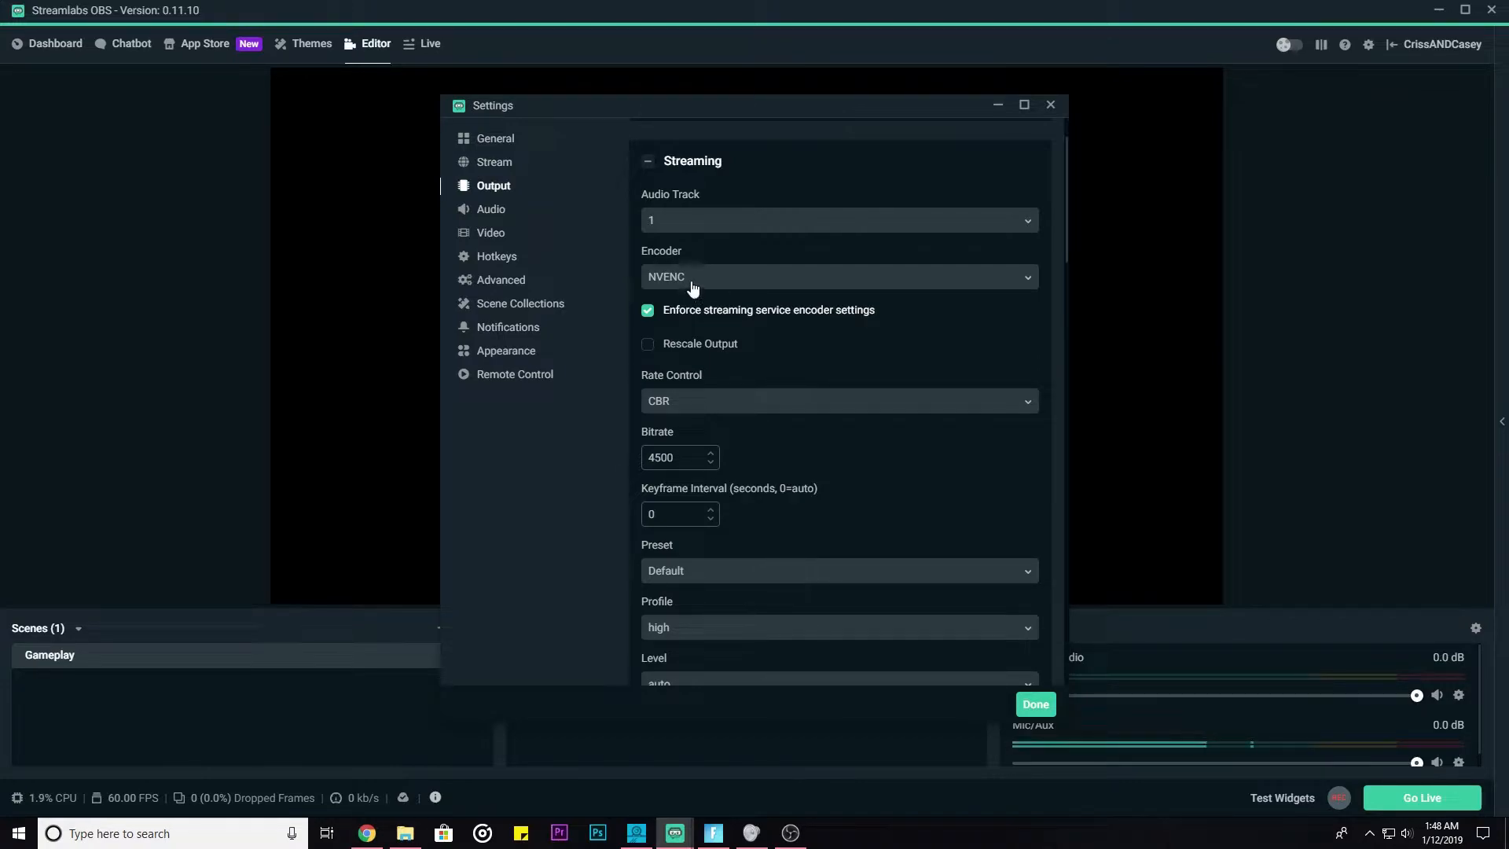
{"action": "left_click", "coordinate": [724, 278]}
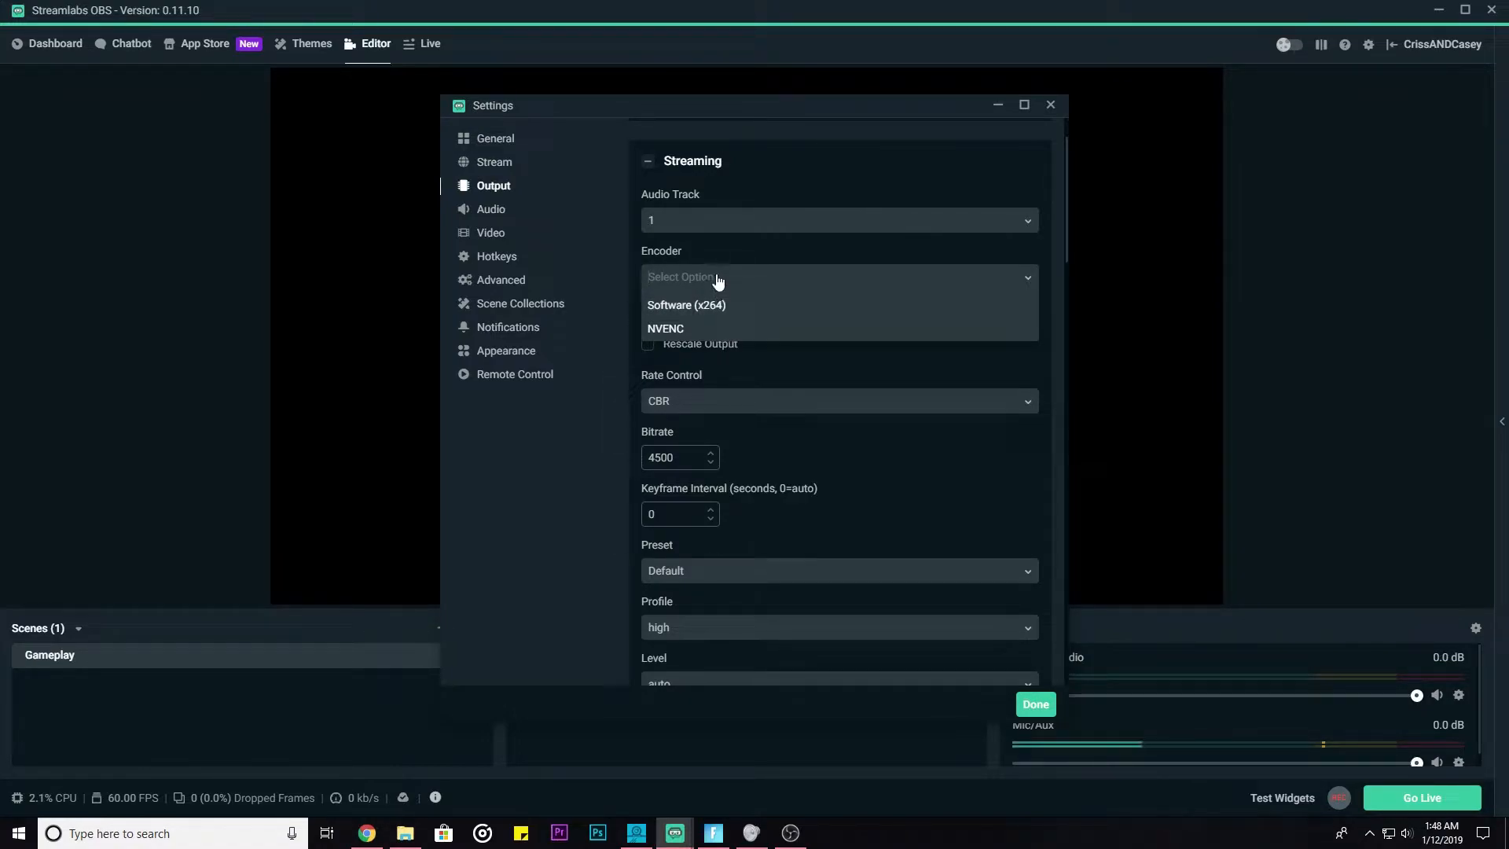
{"action": "left_click", "coordinate": [748, 328]}
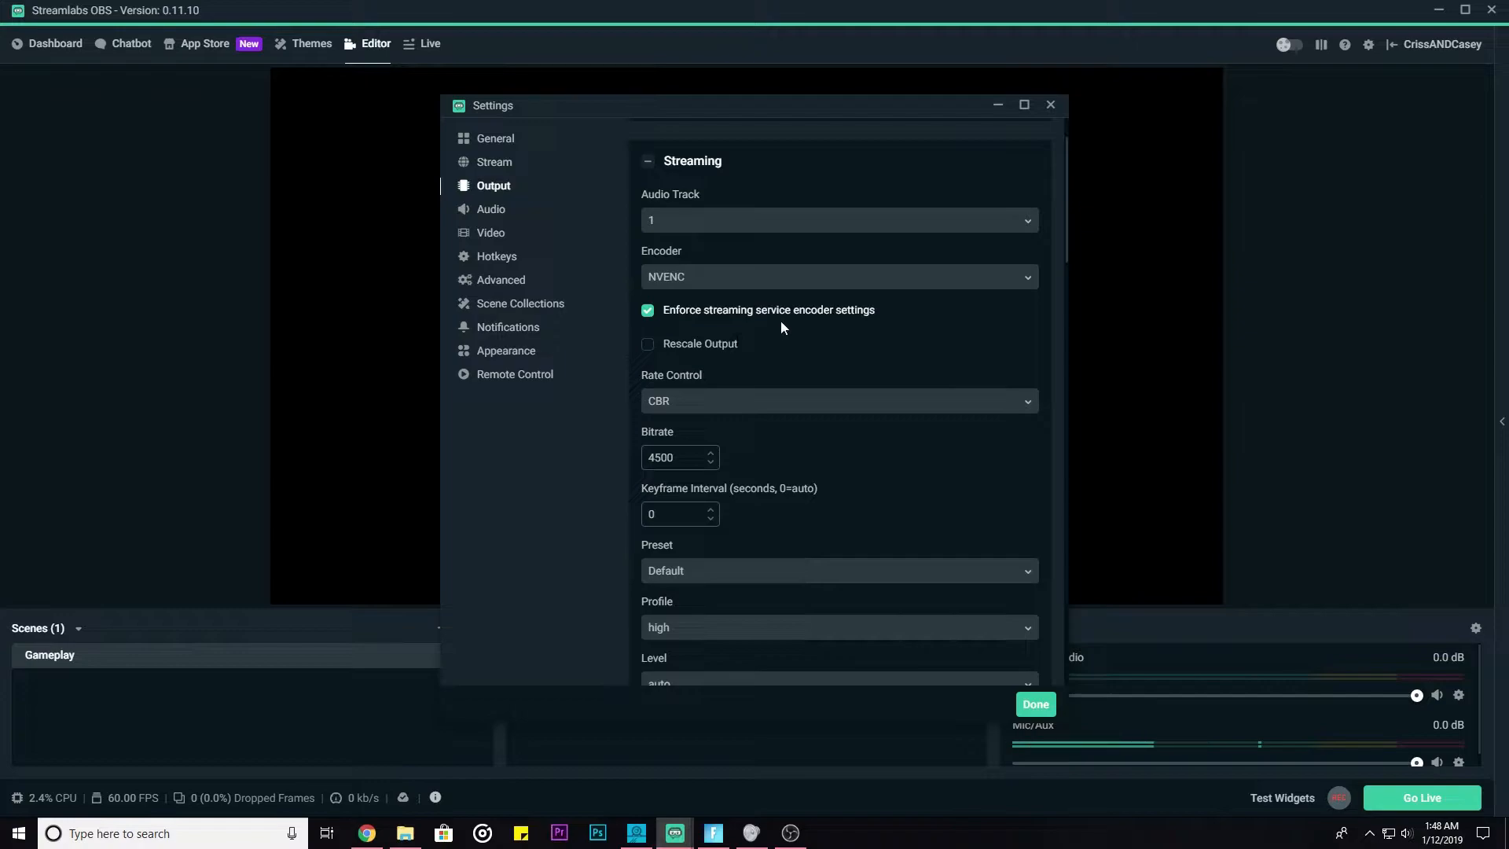
- Review the rate control options for the streaming output and close the list without a new choice
{"action": "scroll", "coordinate": [792, 365], "scroll_direction": "down", "scroll_amount": 1}
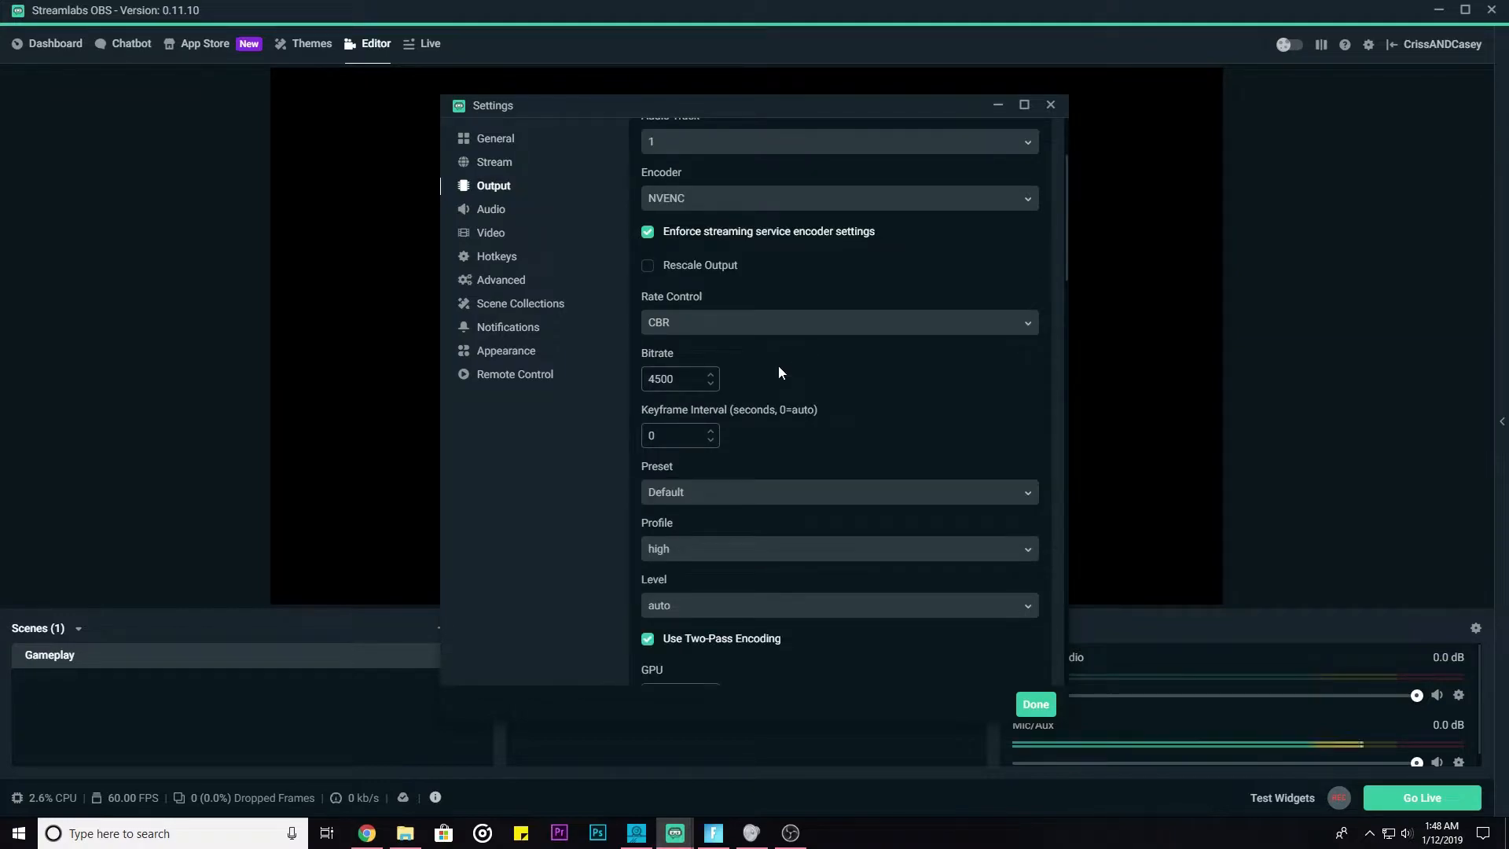
{"action": "left_click", "coordinate": [720, 329]}
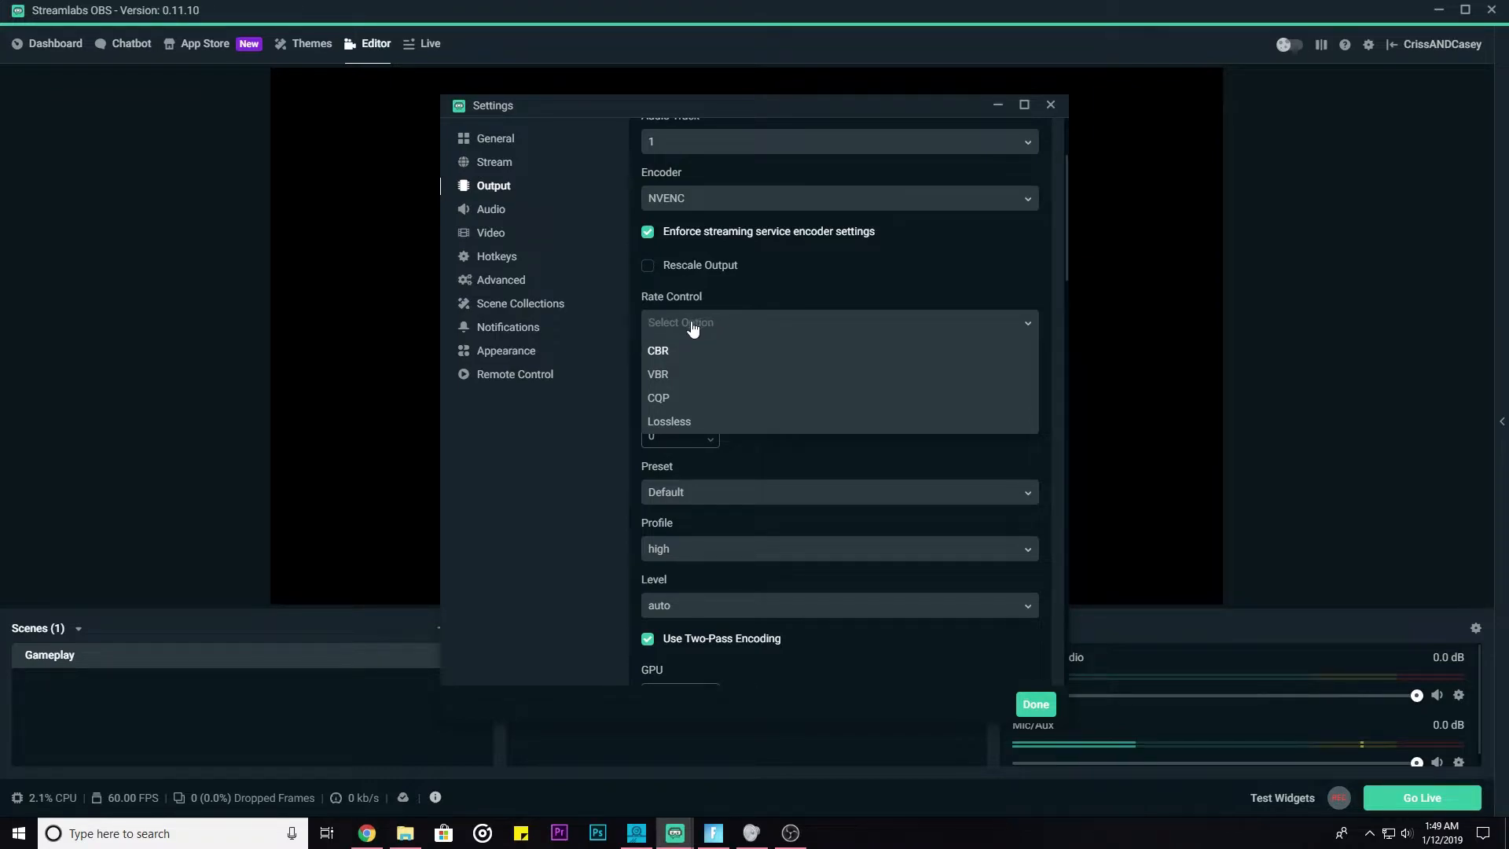
{"action": "left_click", "coordinate": [870, 294]}
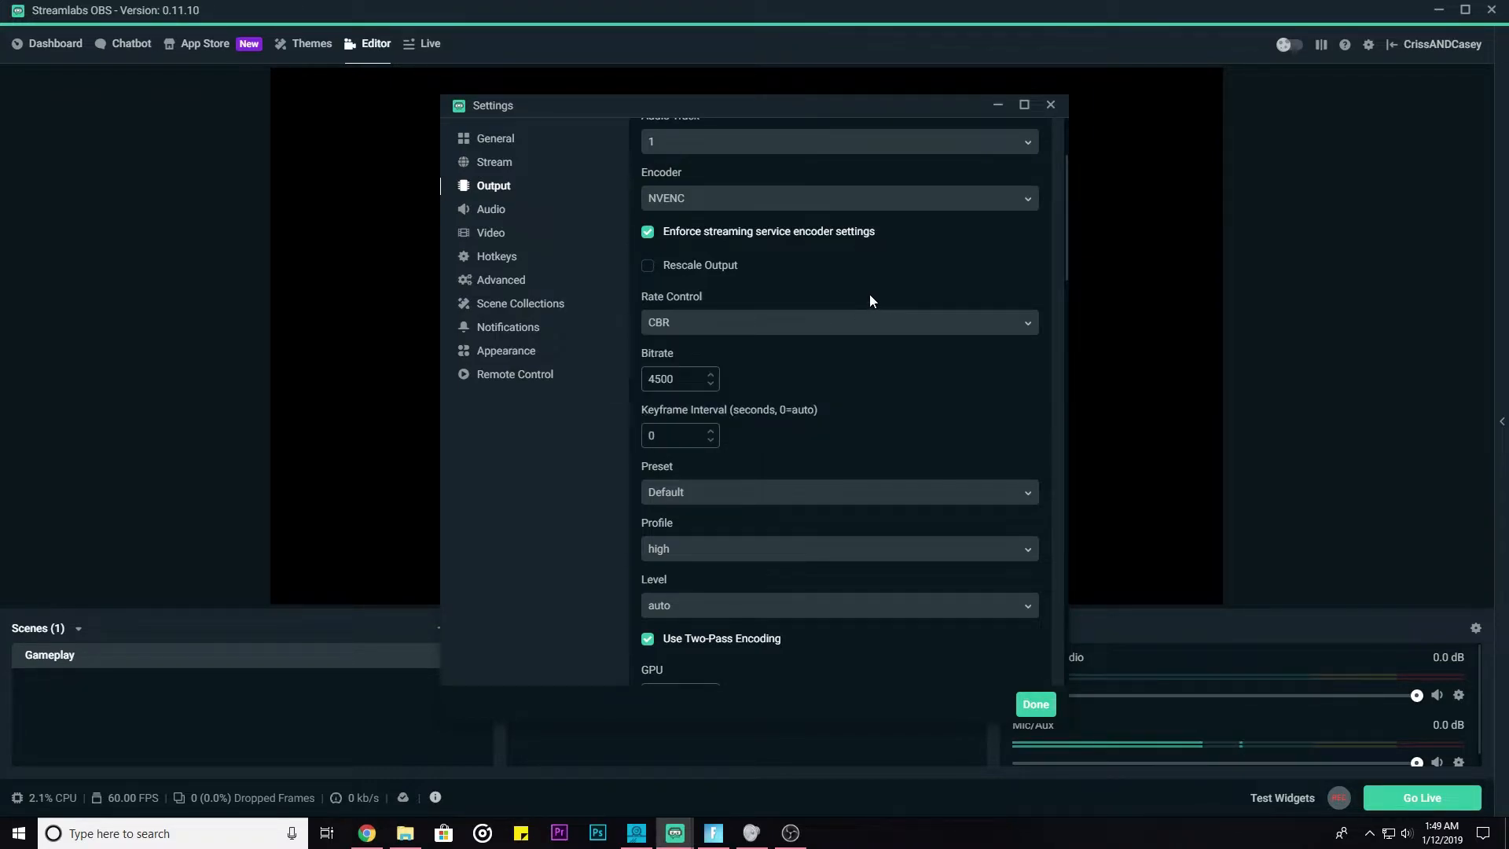
- In the streaming output settings, choose the high profile and the auto level for the NVENC encoder
{"action": "scroll", "coordinate": [865, 322], "scroll_direction": "down", "scroll_amount": 1}
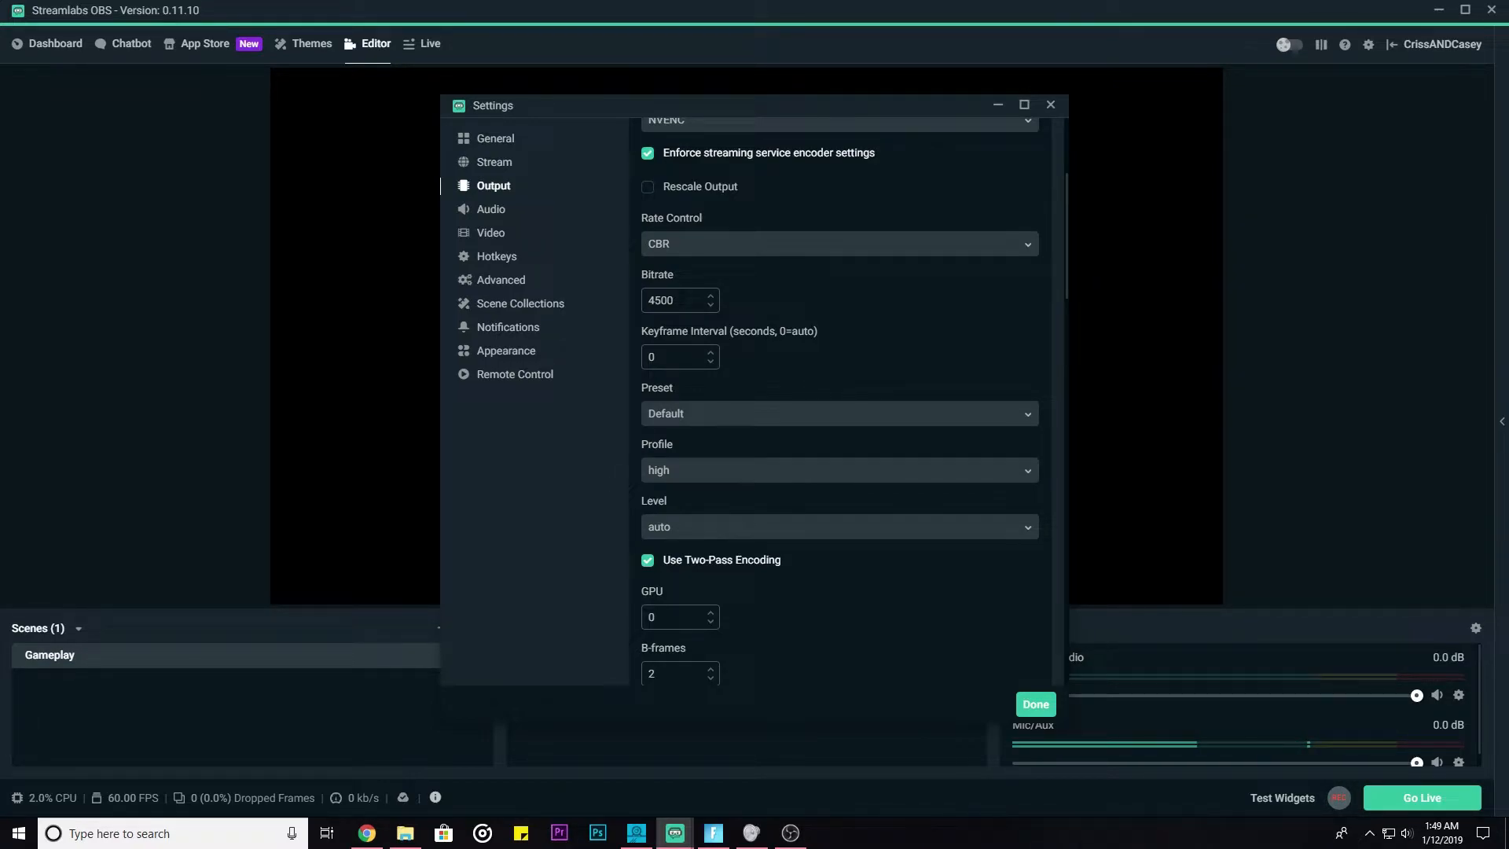
{"action": "mouse_move", "coordinate": [676, 301]}
{"action": "left_mouse_down"}
{"action": "mouse_move", "coordinate": [654, 300]}
{"action": "mouse_move", "coordinate": [676, 300]}
{"action": "left_mouse_up"}
{"action": "scroll", "coordinate": [742, 381], "scroll_direction": "down", "scroll_amount": 2}
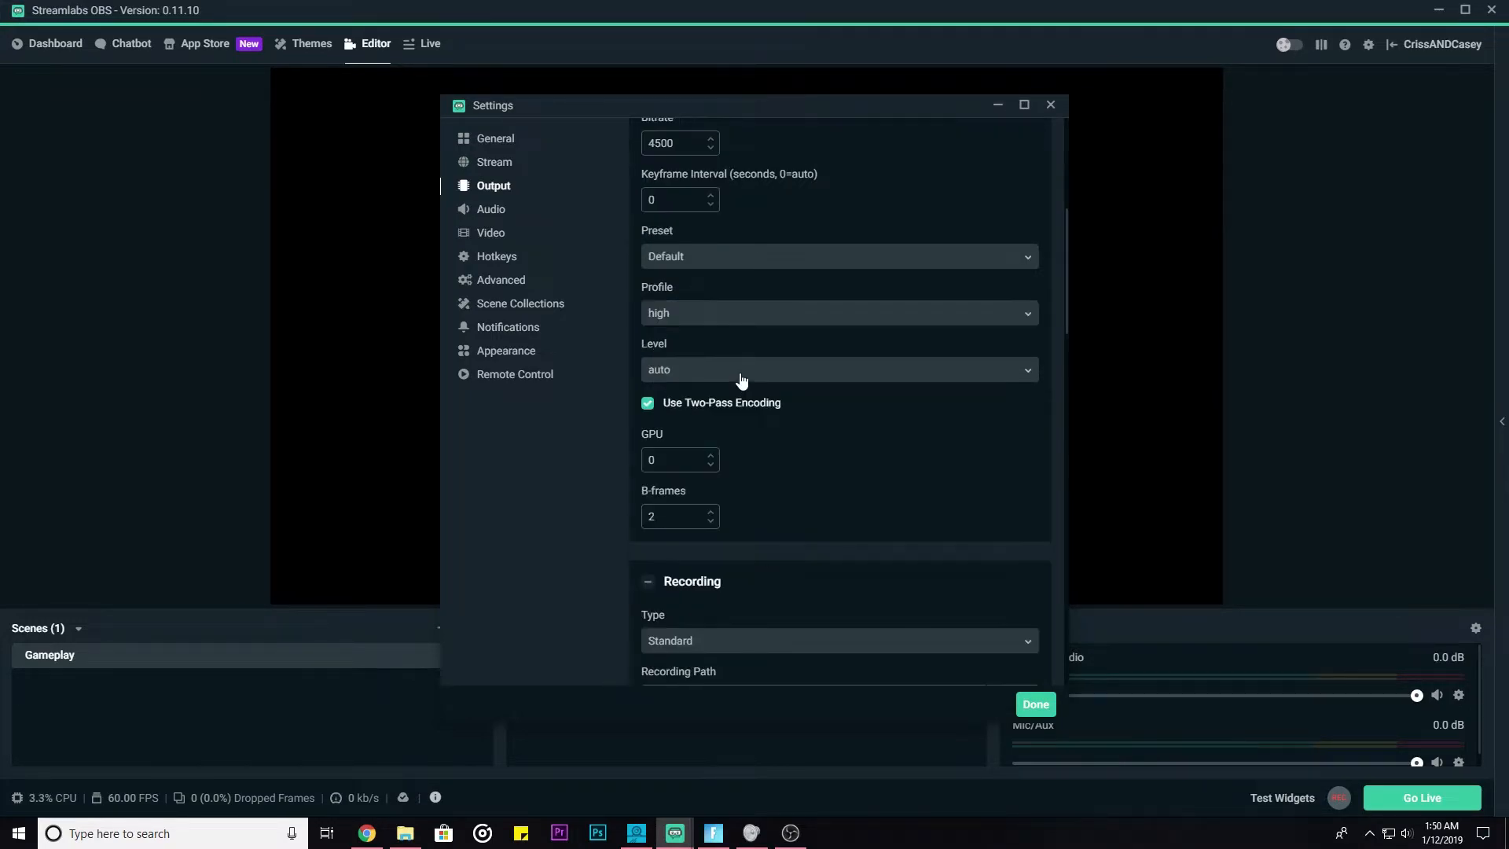
{"action": "left_click", "coordinate": [758, 322]}
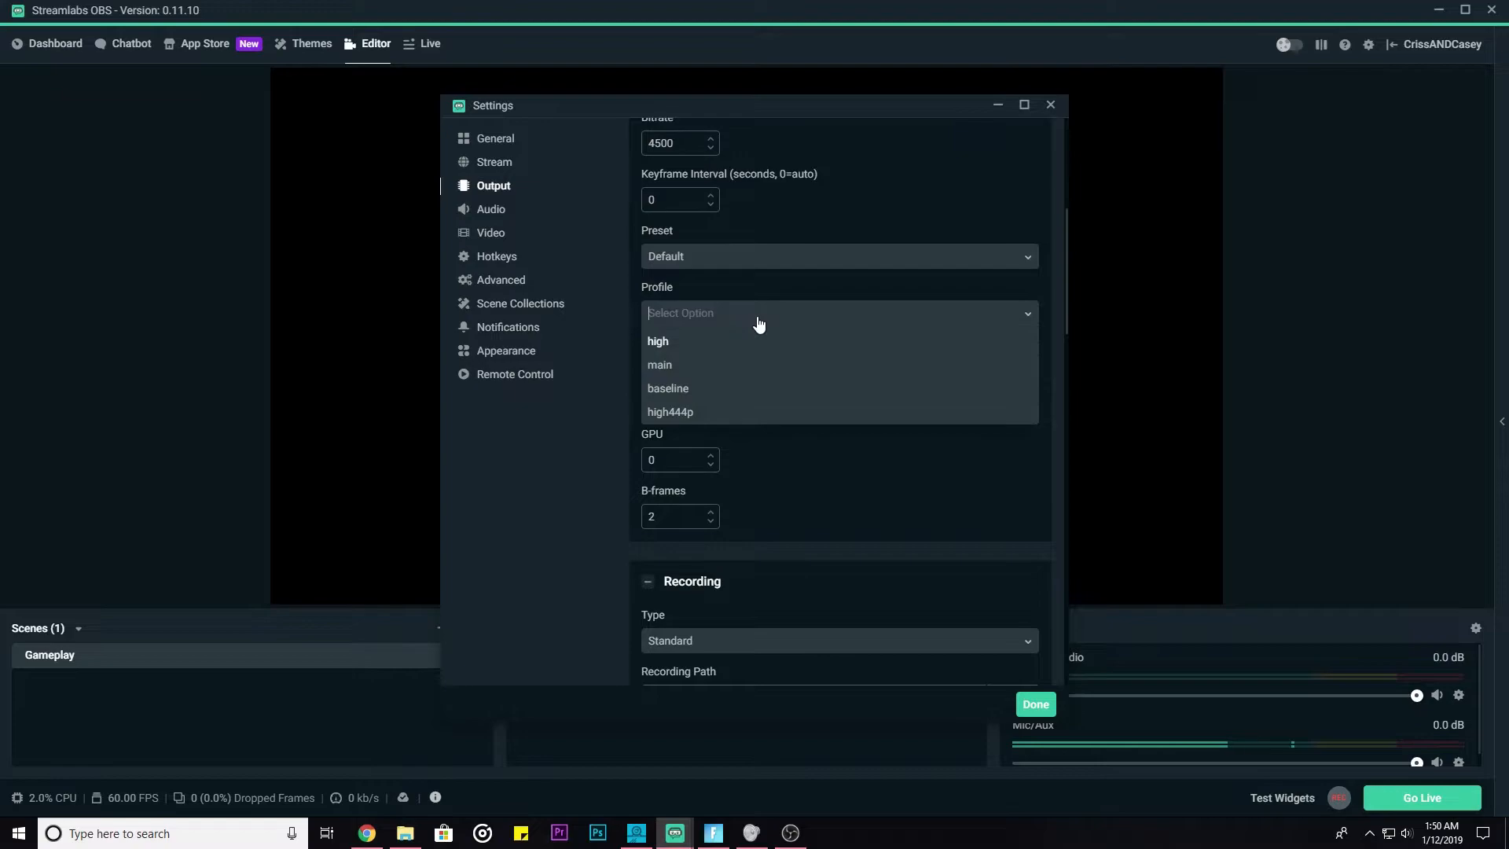
{"action": "left_click", "coordinate": [756, 341]}
{"action": "left_click", "coordinate": [736, 370]}
{"action": "left_click", "coordinate": [780, 390]}
- Choose 160 as the audio bitrate for Track 1 and review the other audio tracks' settings
{"action": "scroll", "coordinate": [823, 450], "scroll_direction": "down", "scroll_amount": 1}
{"action": "scroll", "coordinate": [822, 451], "scroll_direction": "down", "scroll_amount": 4}
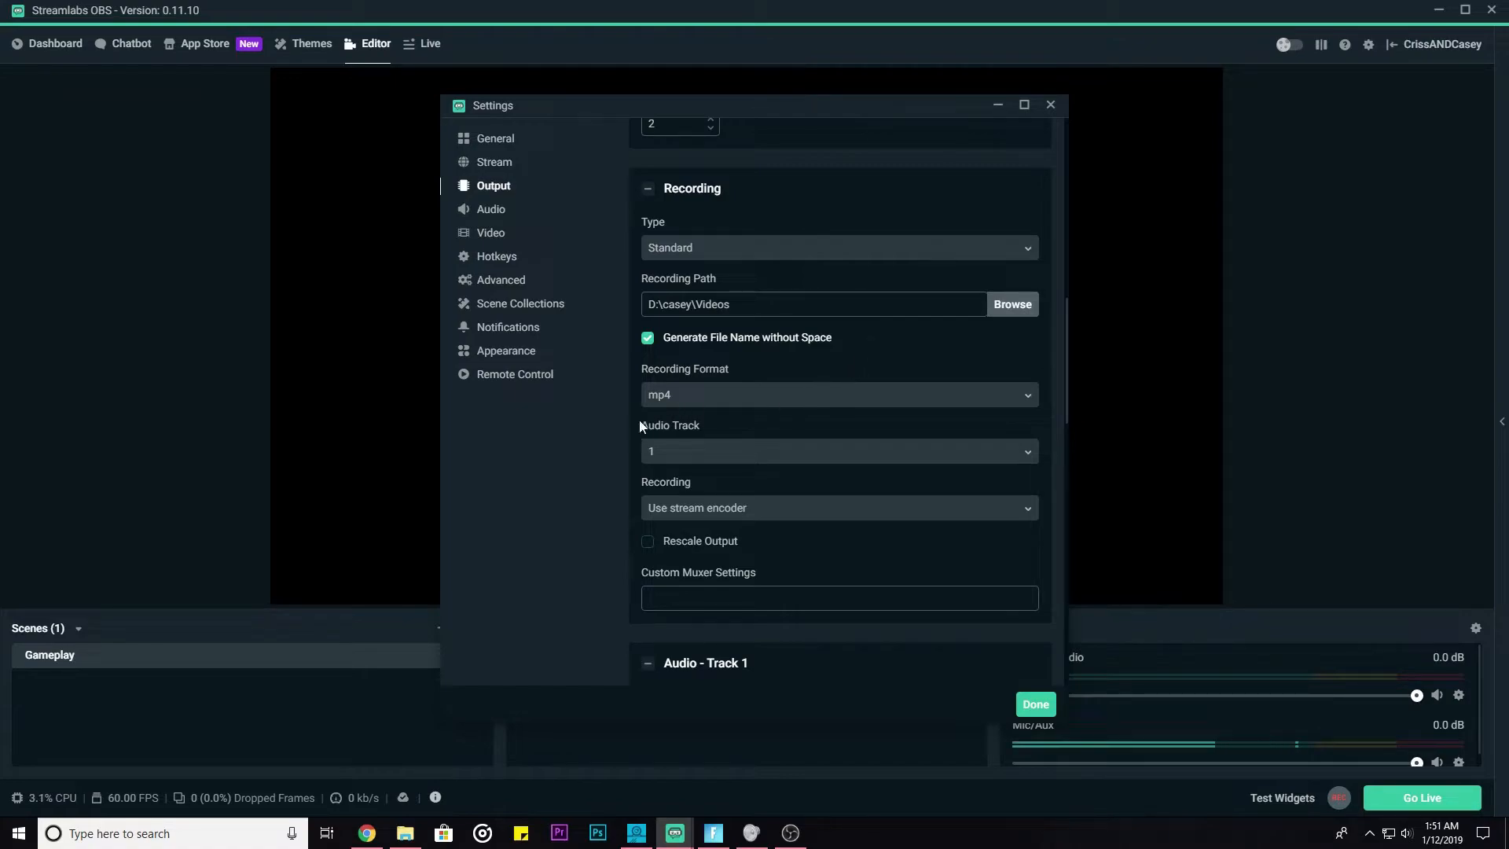
{"action": "scroll", "coordinate": [637, 500], "scroll_direction": "down", "scroll_amount": 4}
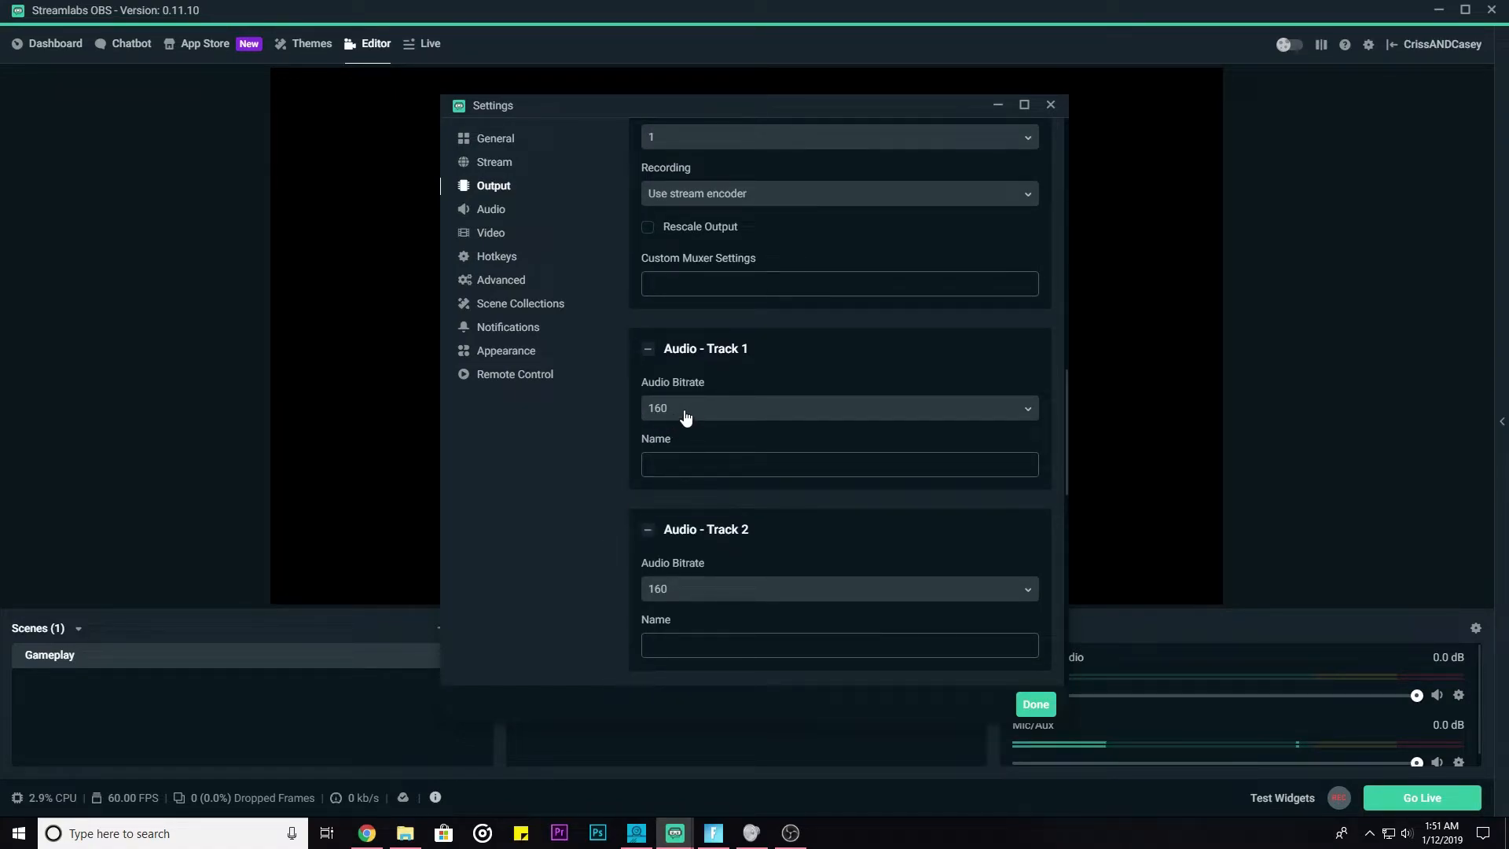
{"action": "left_click", "coordinate": [677, 410]}
{"action": "left_click", "coordinate": [667, 511]}
{"action": "scroll", "coordinate": [634, 501], "scroll_direction": "down", "scroll_amount": 10}
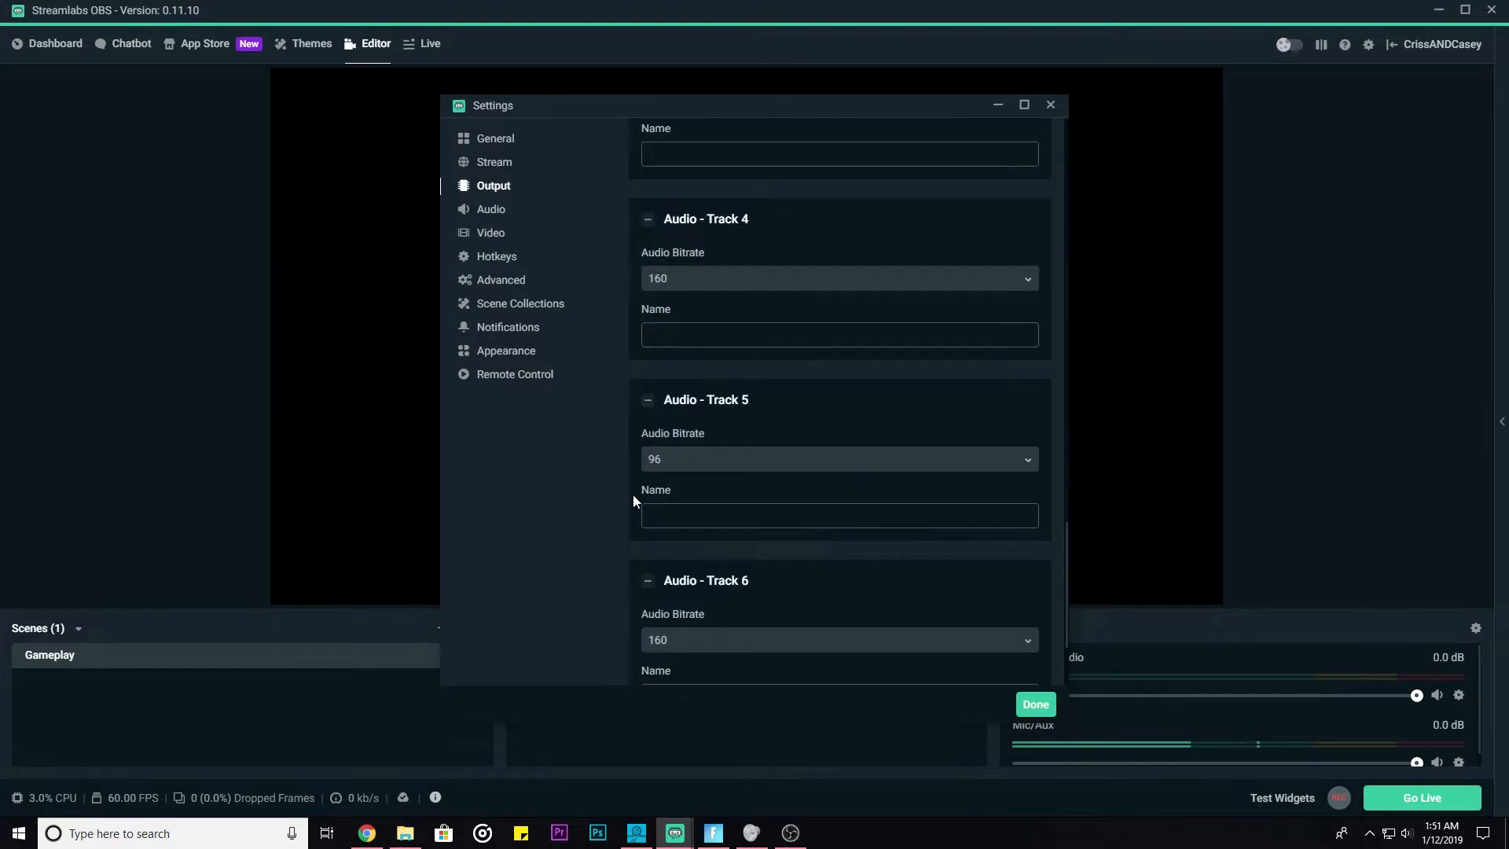
{"action": "scroll", "coordinate": [638, 515], "scroll_direction": "up", "scroll_amount": 10}
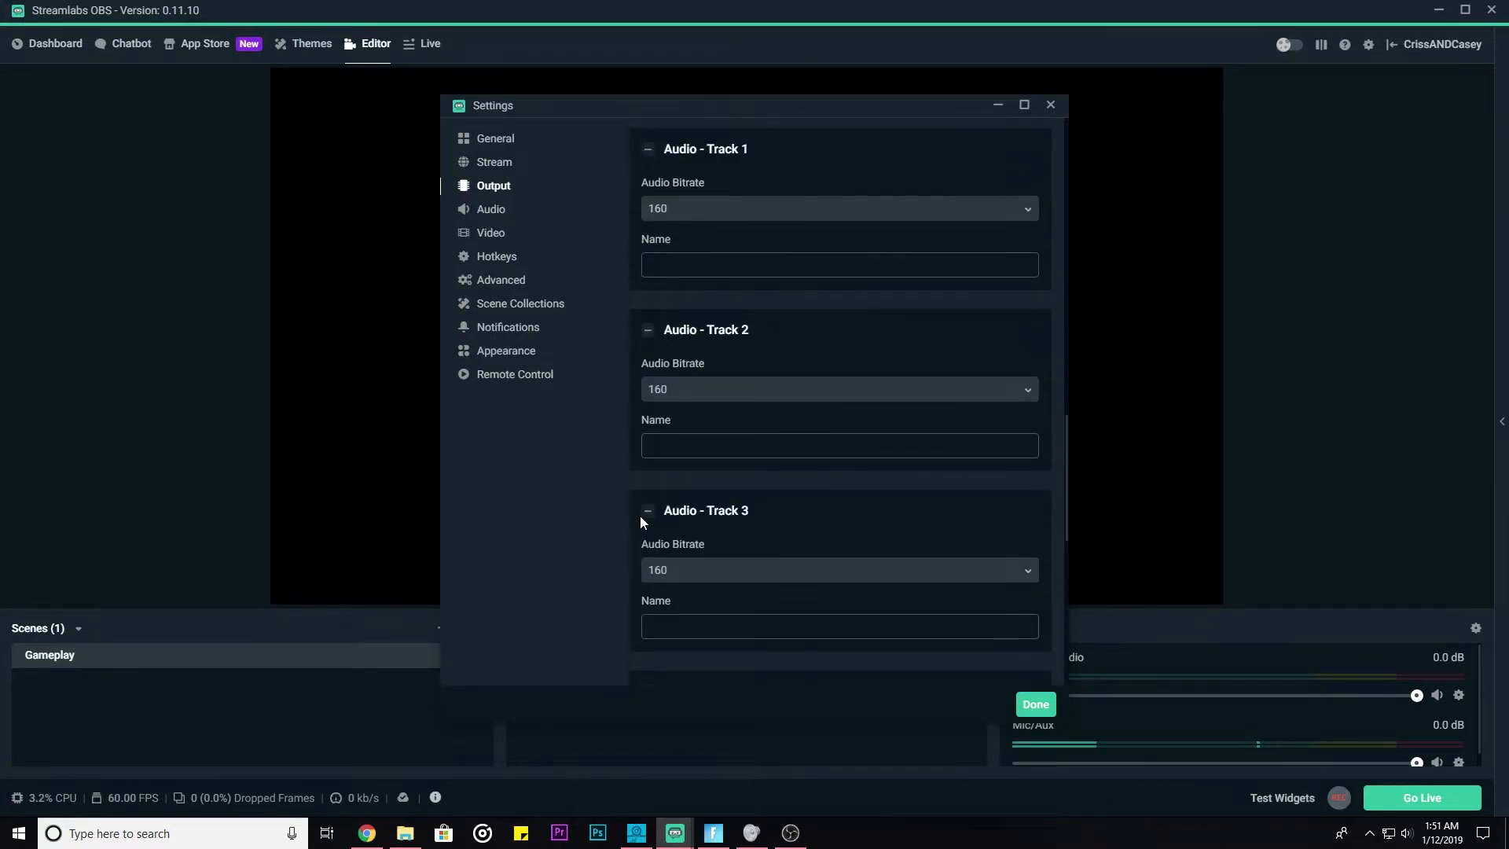
{"action": "scroll", "coordinate": [639, 516], "scroll_direction": "up", "scroll_amount": 3}
- Check the audio device settings and the base canvas resolutions available in the video settings
{"action": "left_click", "coordinate": [491, 210]}
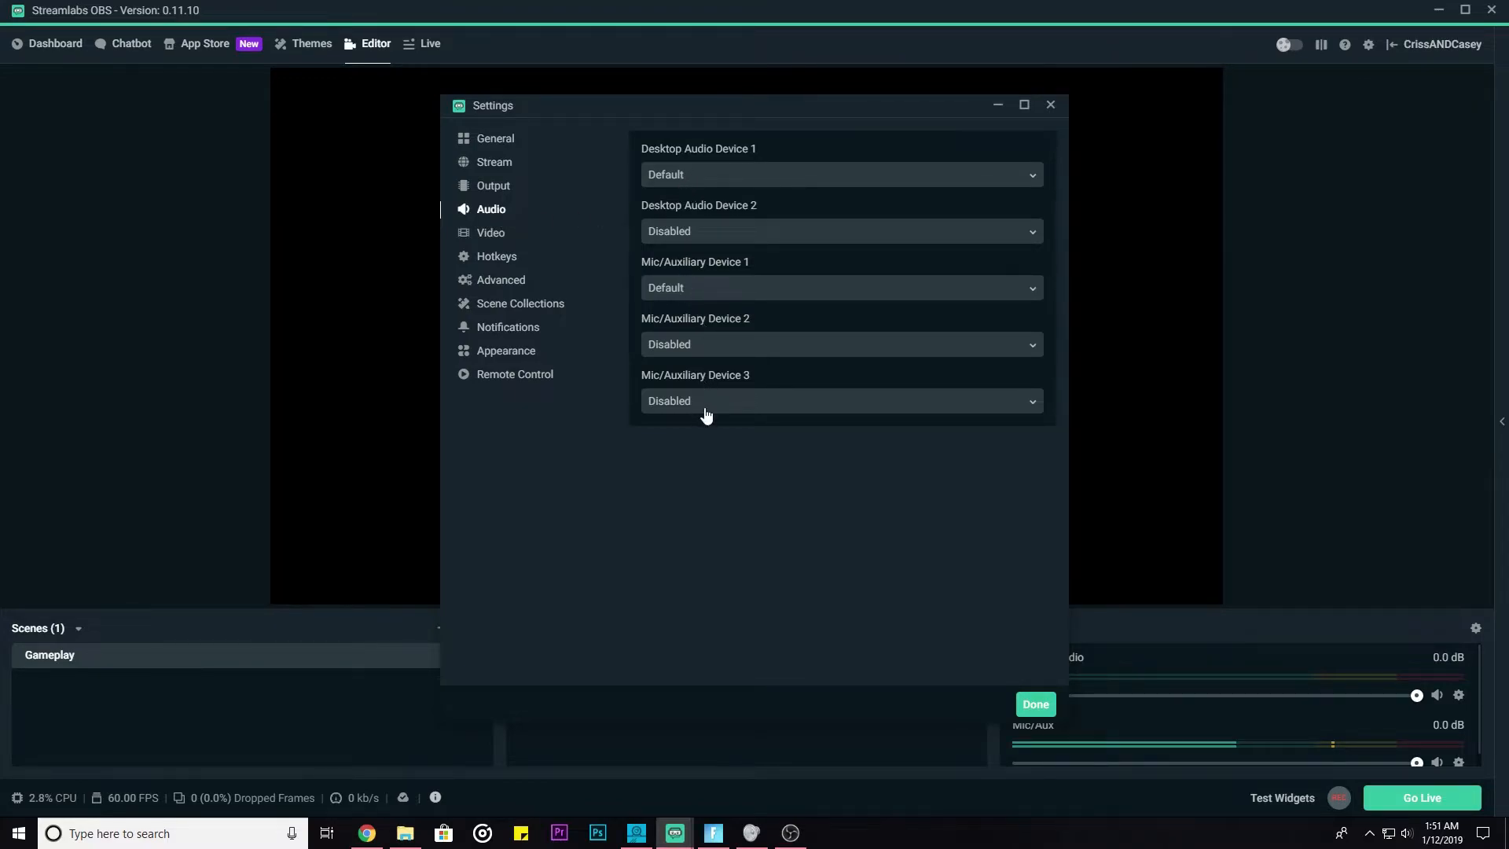
{"action": "left_click", "coordinate": [494, 234]}
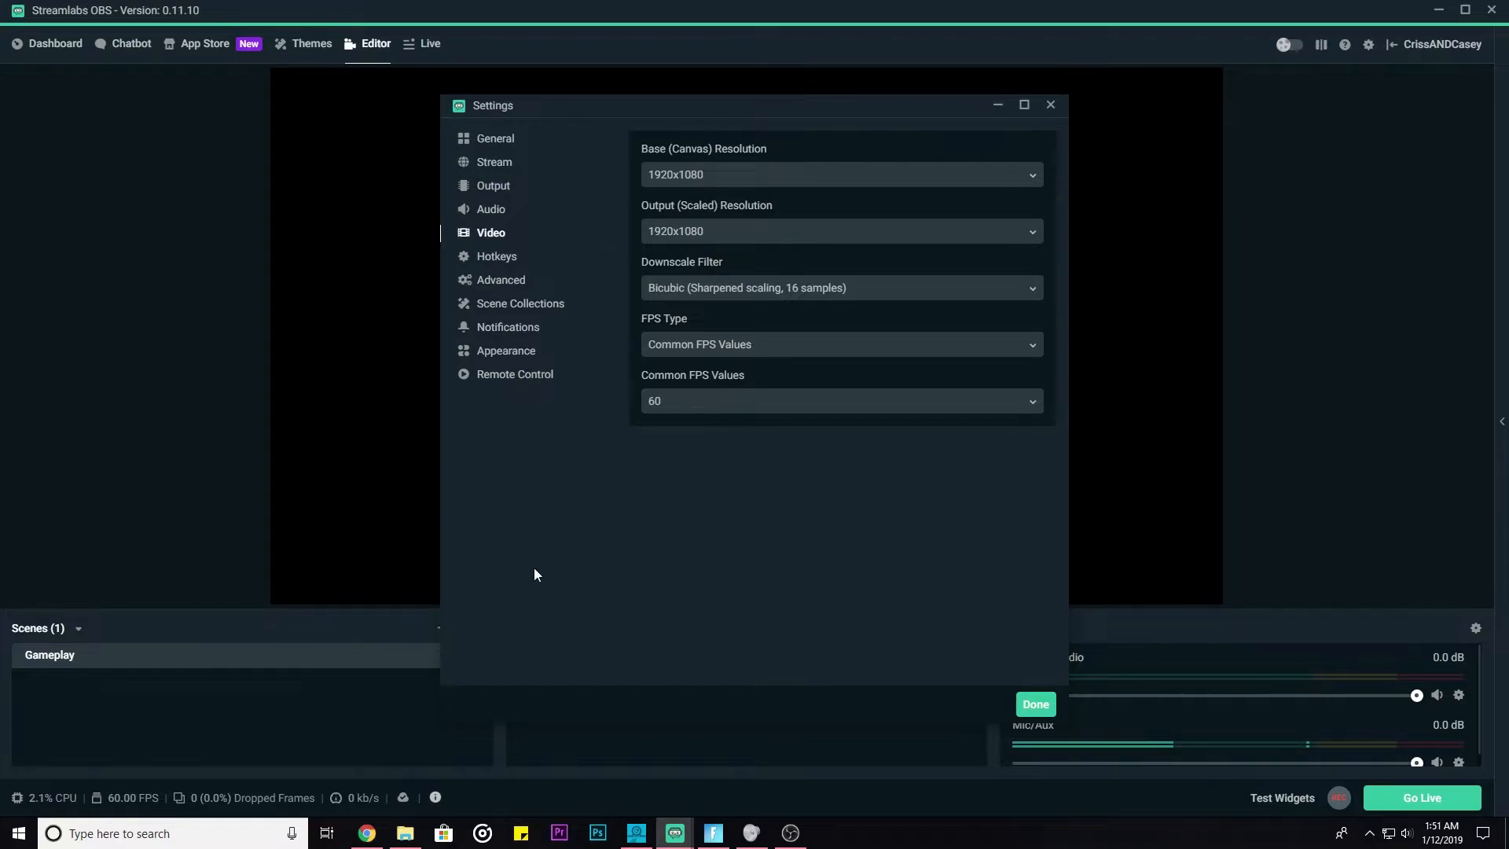
{"action": "left_click", "coordinate": [689, 179]}
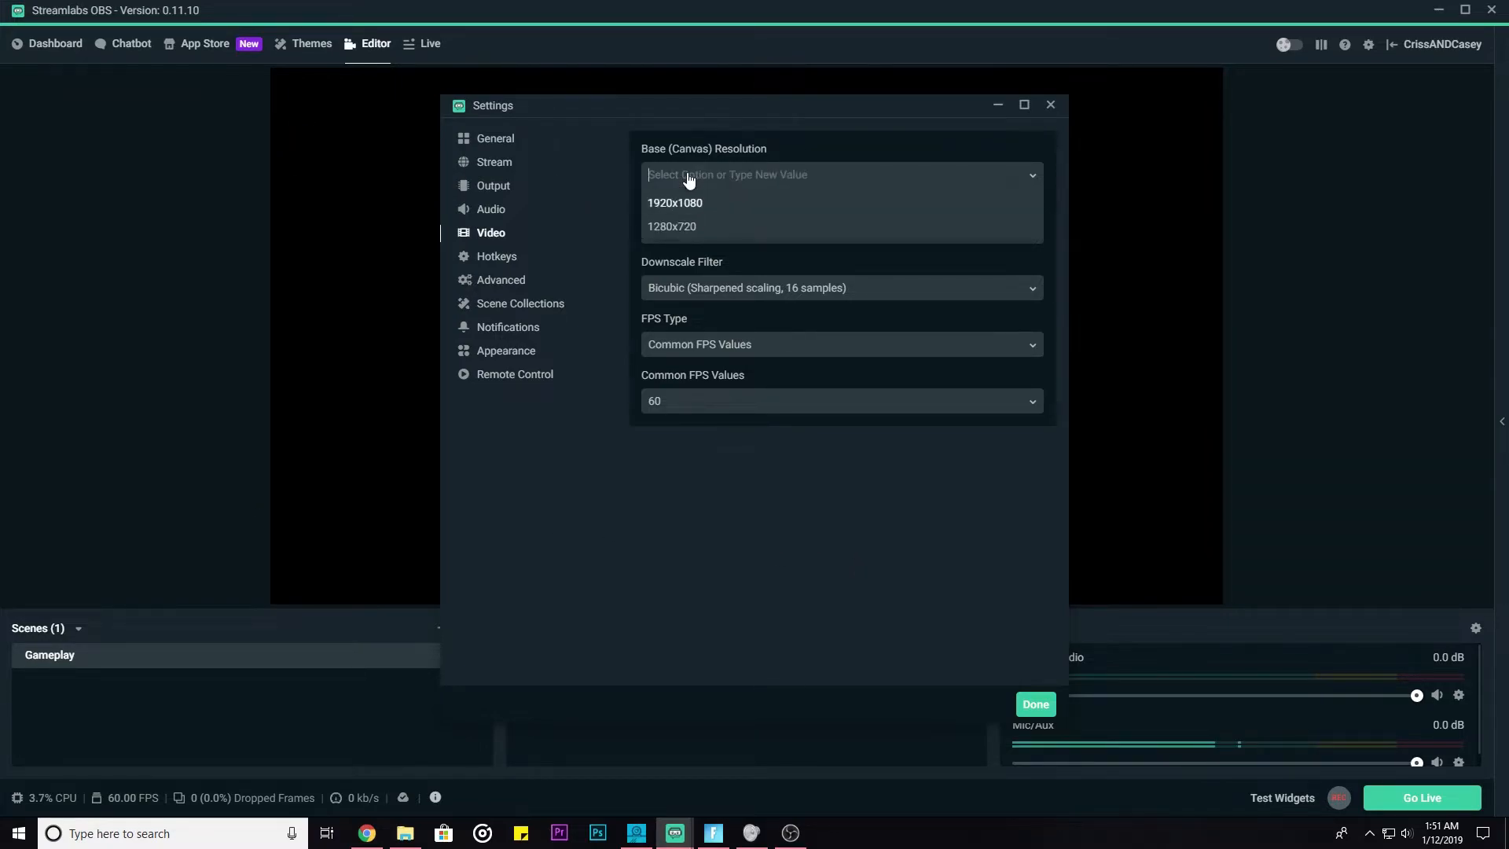
{"action": "left_click", "coordinate": [1058, 173]}
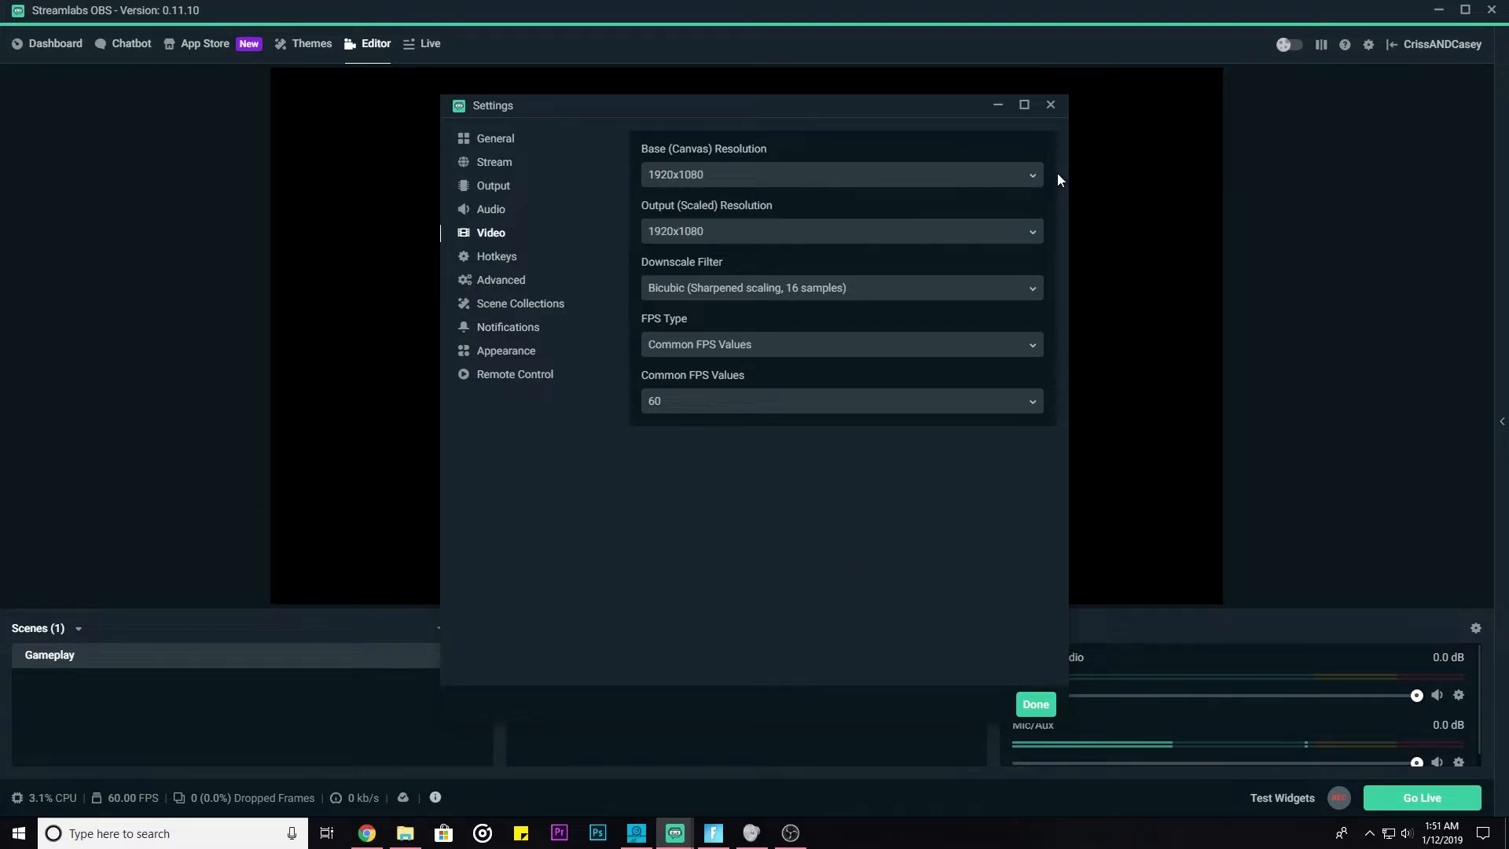
- Review the scaled output resolutions and common FPS values offered in the video settings without choosing different ones
{"action": "left_click", "coordinate": [770, 241]}
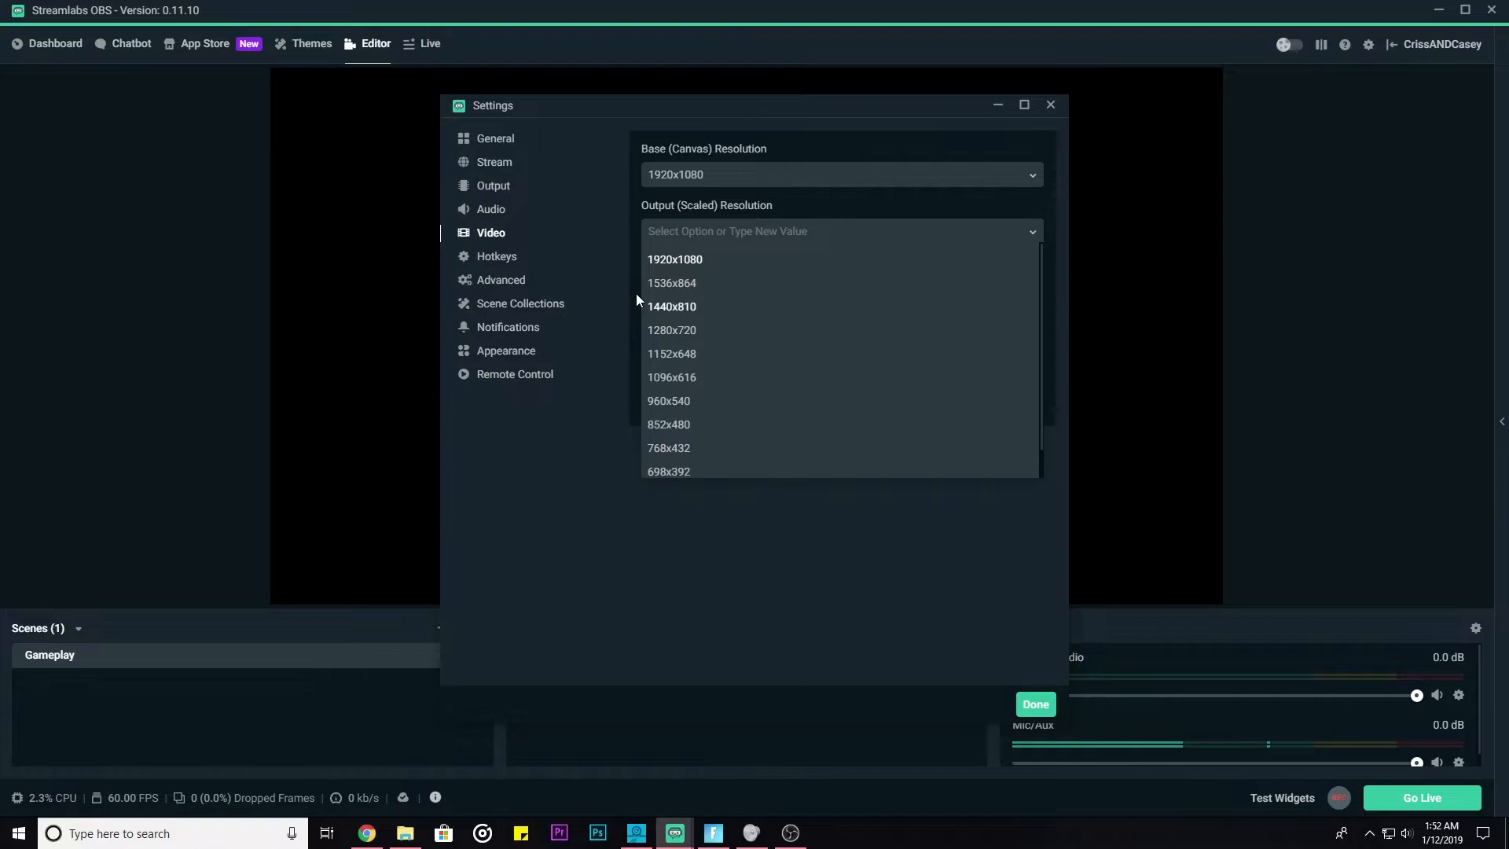
{"action": "left_click", "coordinate": [657, 232]}
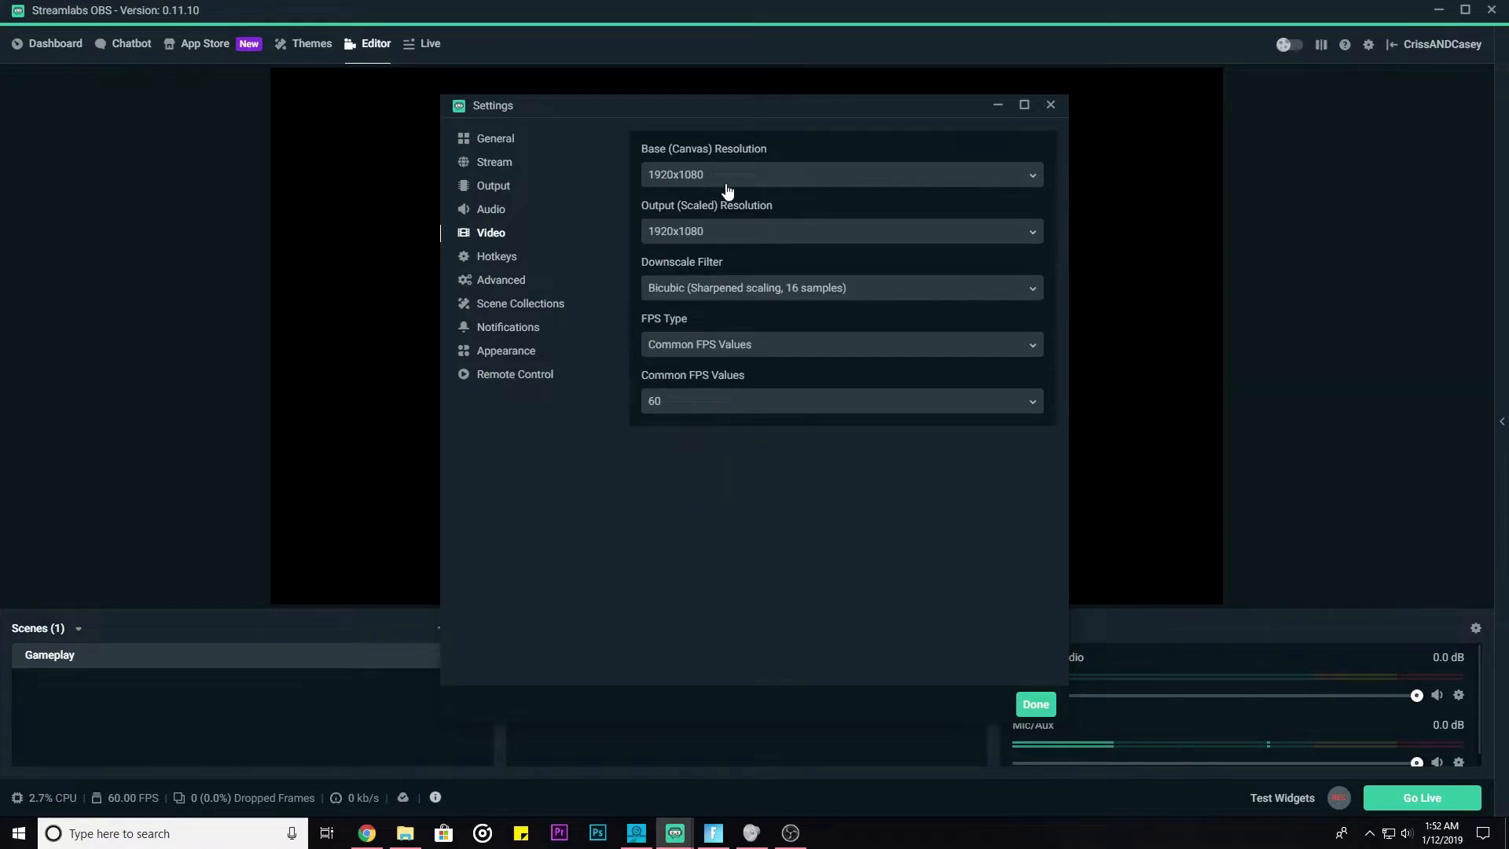
{"action": "left_click", "coordinate": [724, 234]}
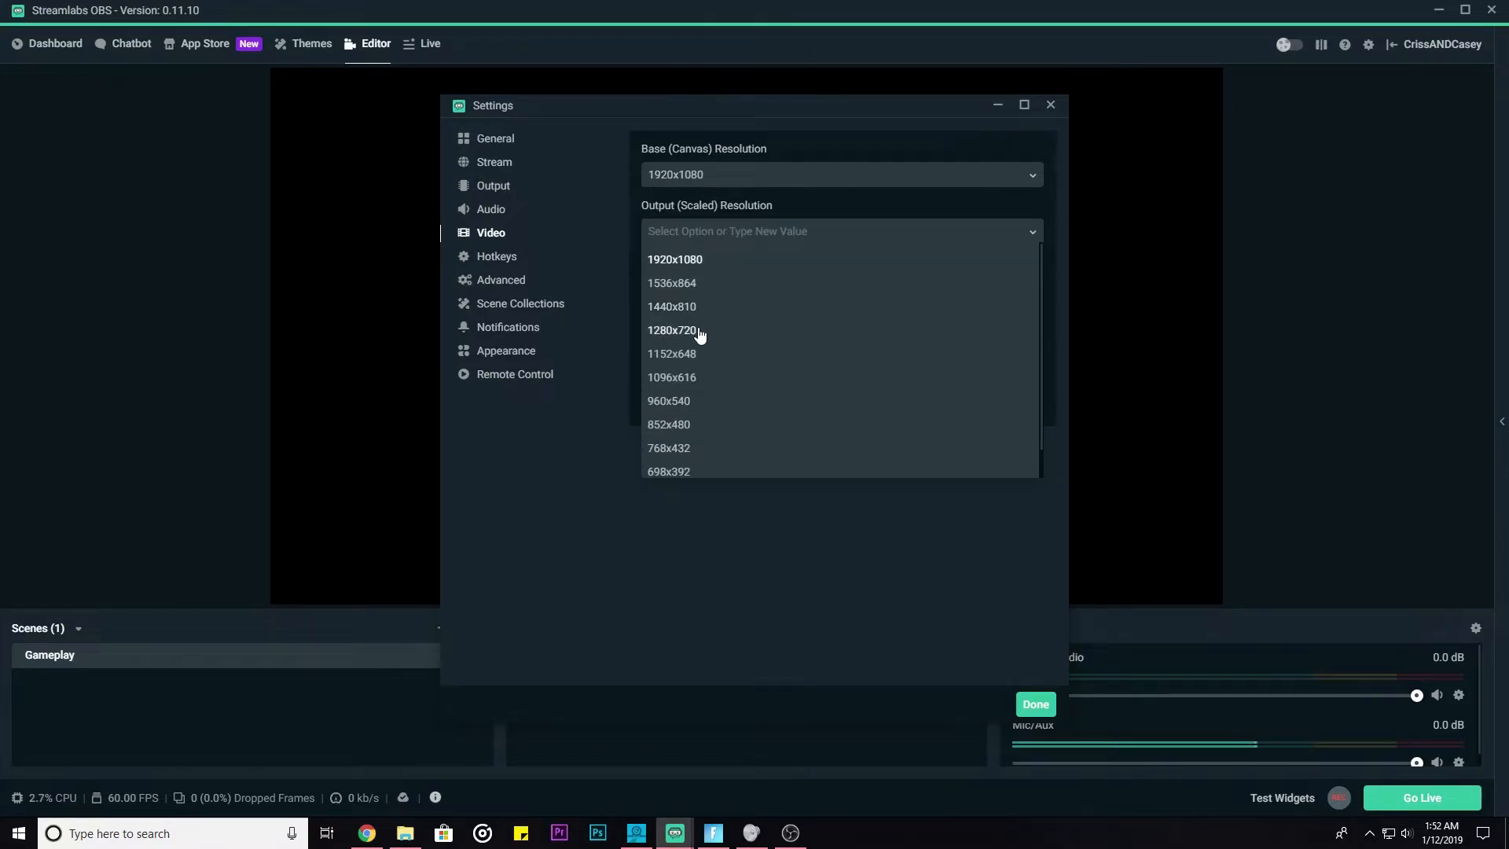
{"action": "left_click", "coordinate": [634, 309]}
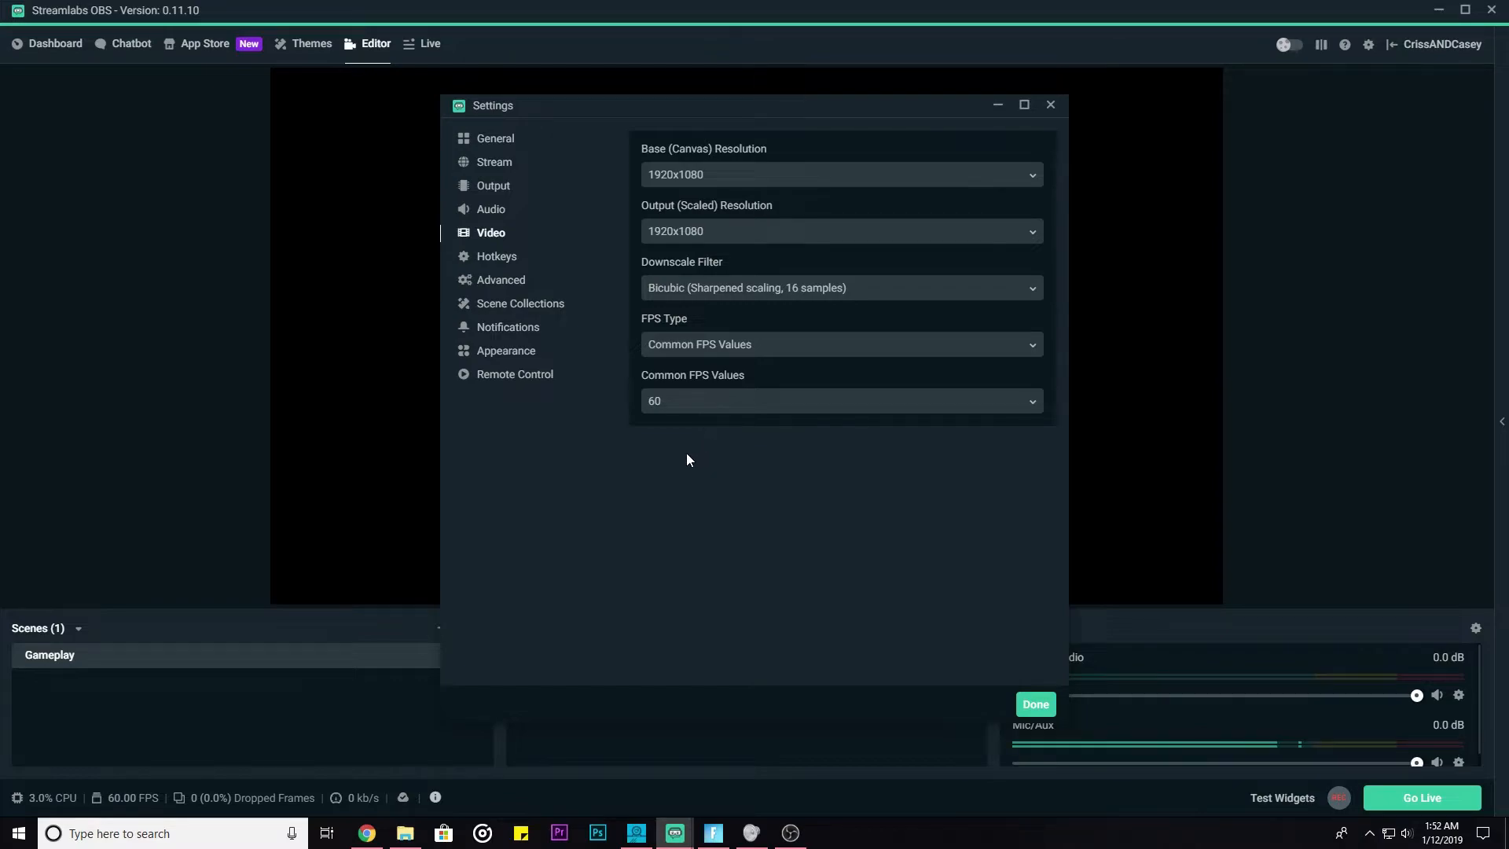
{"action": "left_click", "coordinate": [735, 232]}
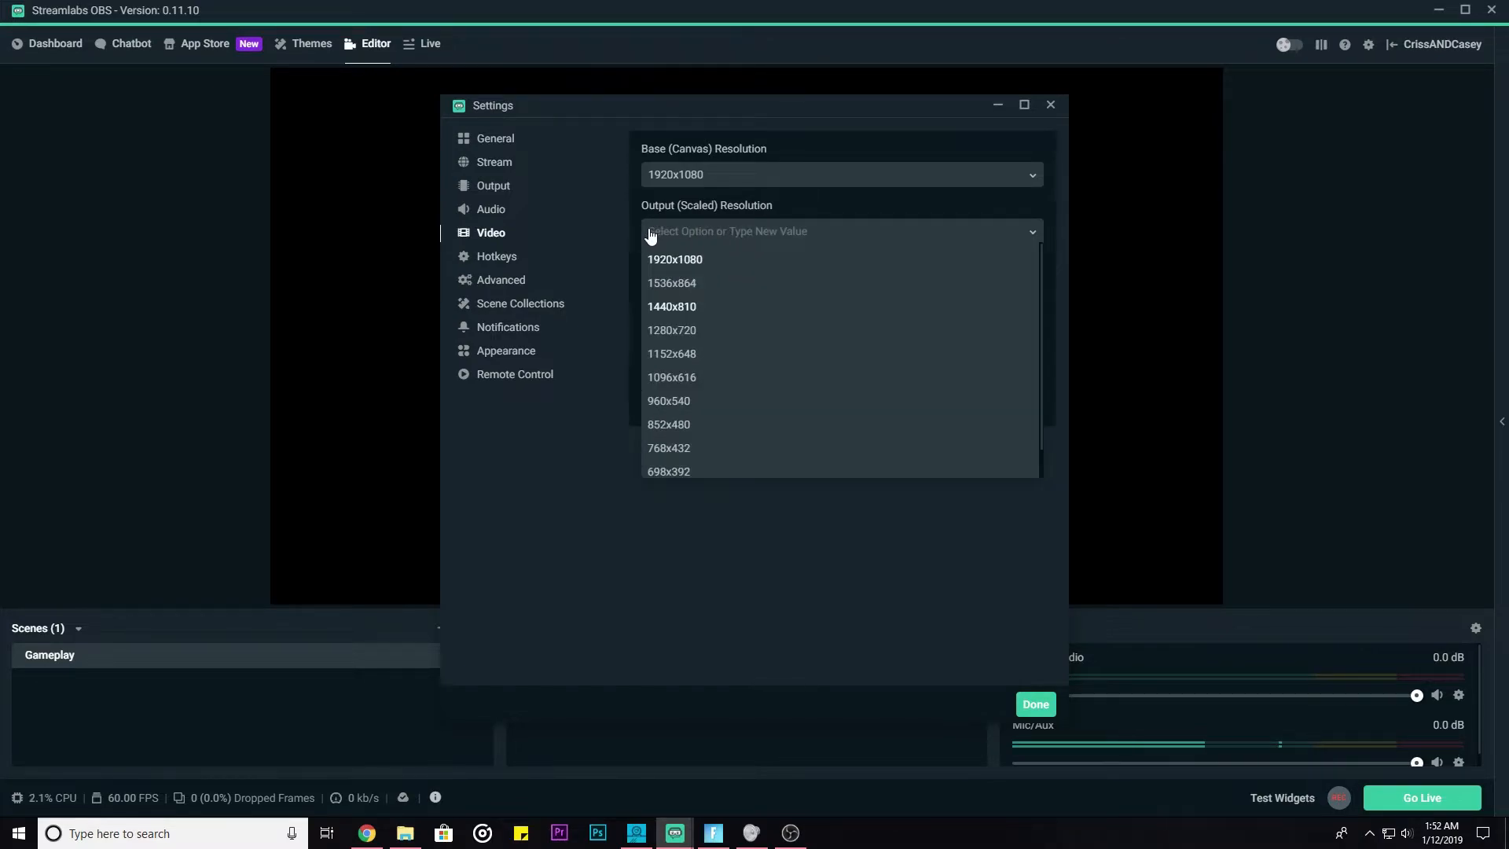
{"action": "left_click", "coordinate": [632, 257]}
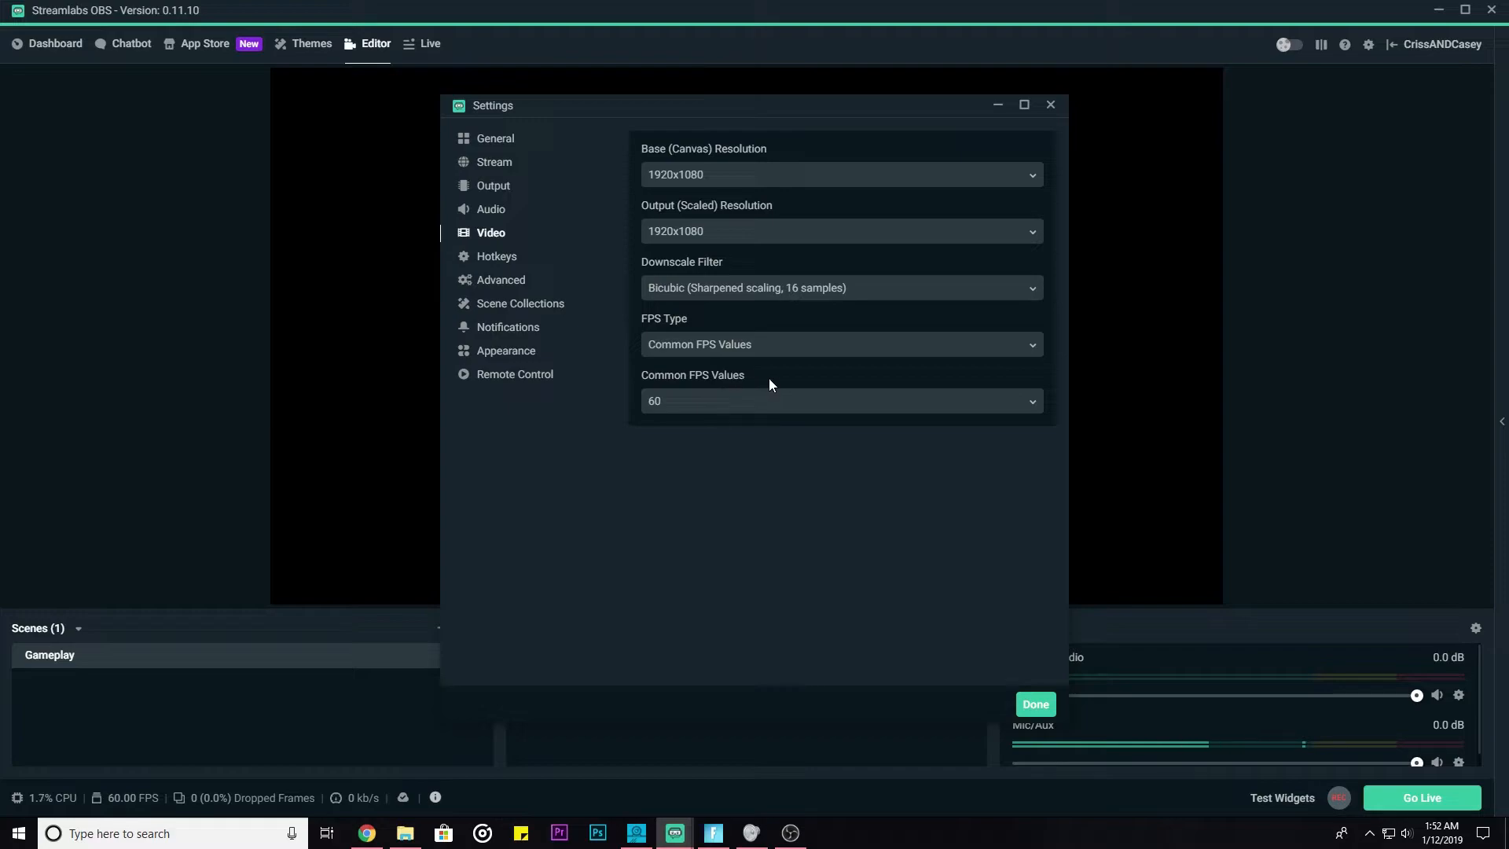
{"action": "left_click", "coordinate": [761, 410]}
{"action": "left_click", "coordinate": [685, 596]}
- Look through the hotkey settings for streaming, recording, studio mode, the Gameplay scene and the audio sources
{"action": "left_click", "coordinate": [498, 260]}
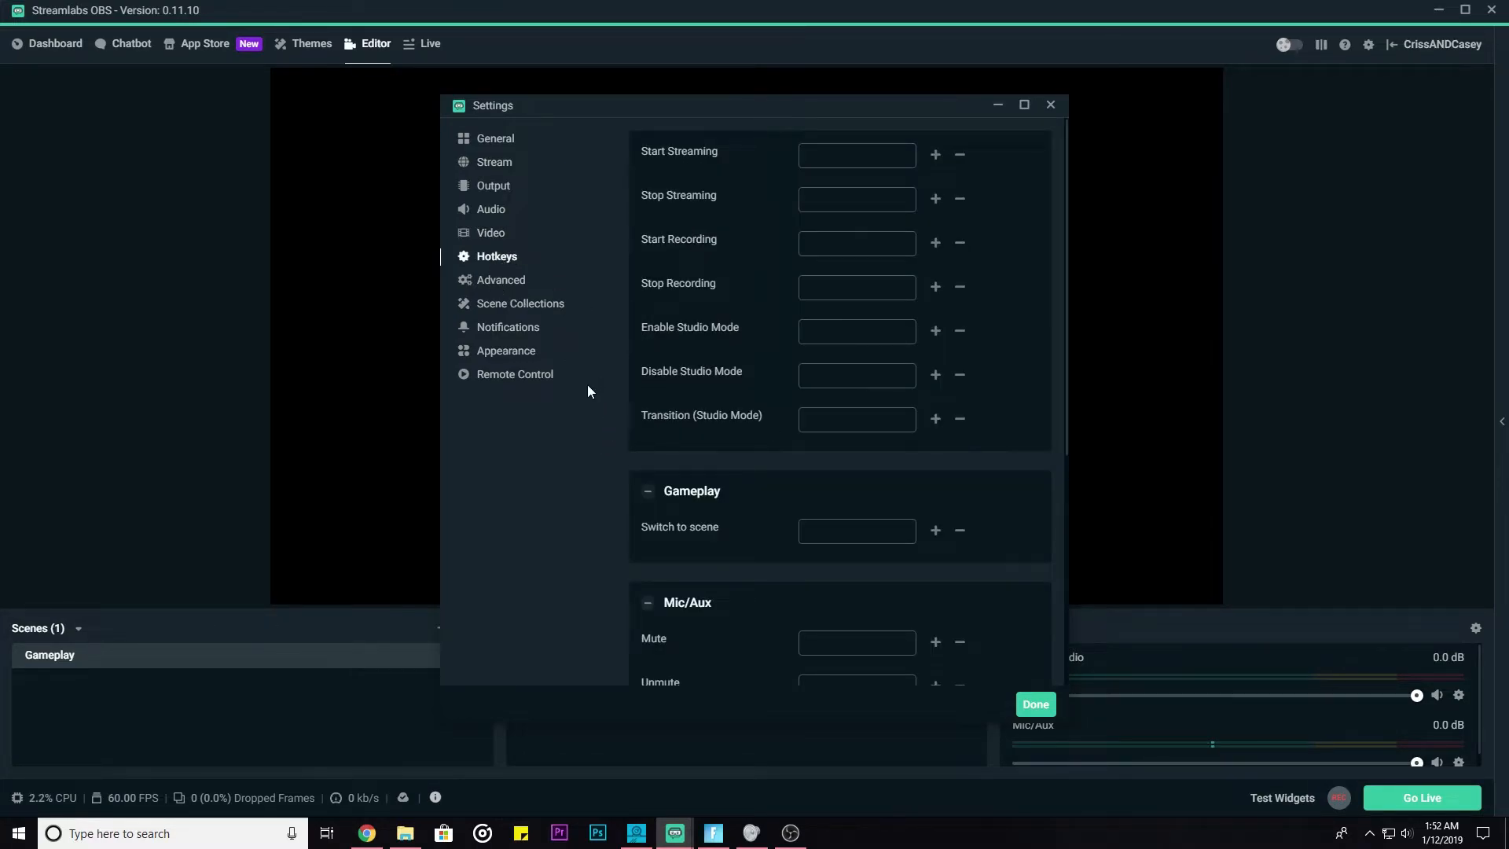
{"action": "scroll", "coordinate": [708, 417], "scroll_direction": "down", "scroll_amount": 3}
{"action": "scroll", "coordinate": [718, 416], "scroll_direction": "up", "scroll_amount": 3}
{"action": "scroll", "coordinate": [719, 413], "scroll_direction": "down", "scroll_amount": 1}
{"action": "scroll", "coordinate": [717, 413], "scroll_direction": "up", "scroll_amount": 1}
{"action": "scroll", "coordinate": [716, 412], "scroll_direction": "down", "scroll_amount": 2}
{"action": "scroll", "coordinate": [711, 414], "scroll_direction": "up", "scroll_amount": 2}
- Try F1 as the Start Streaming hotkey, clear it, and look over the scene and audio hotkeys
{"action": "left_click", "coordinate": [830, 151]}
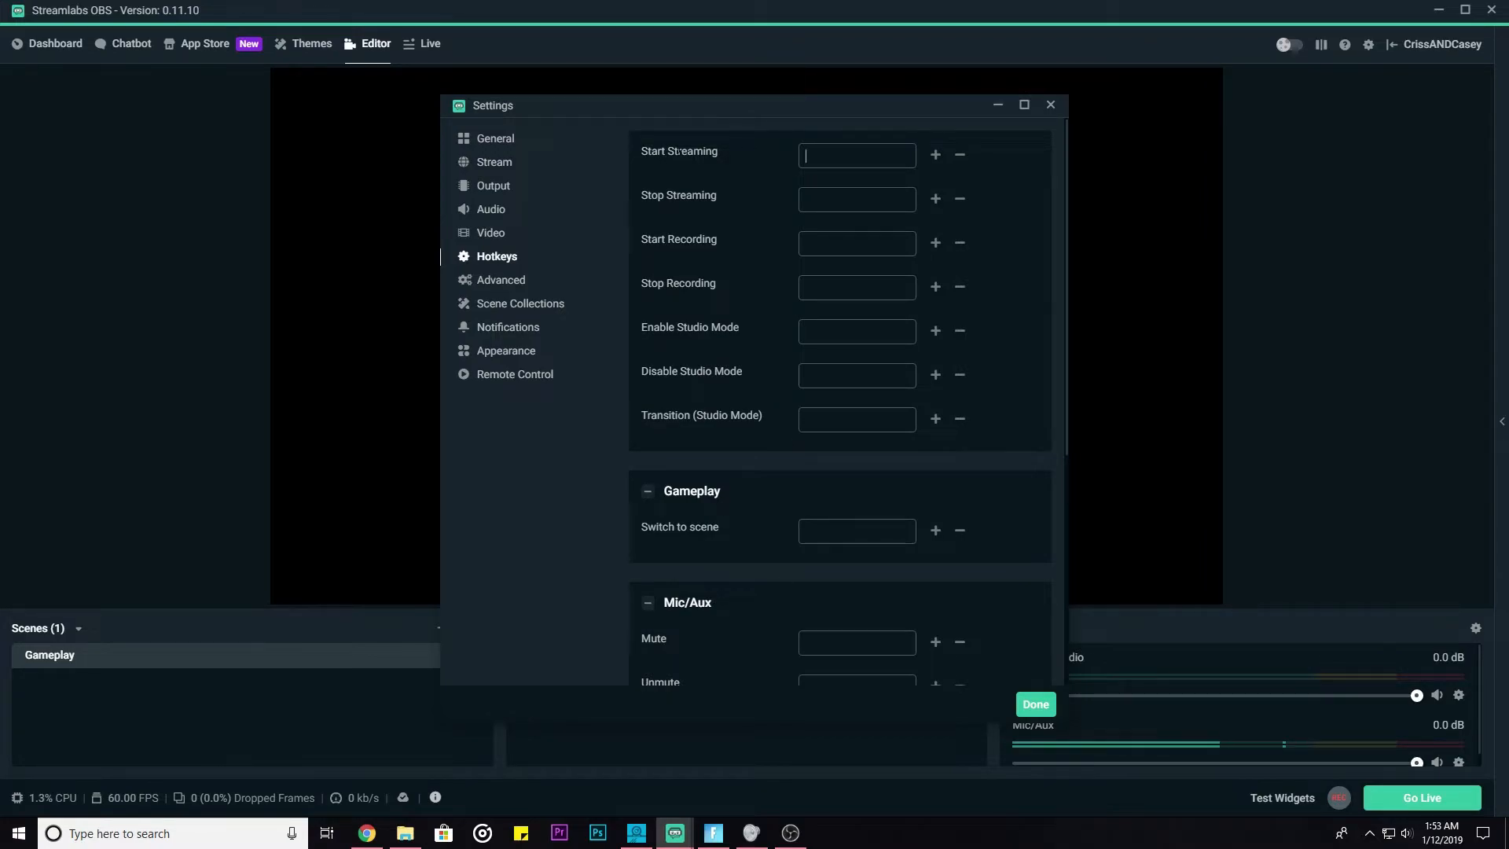
{"action": "key", "text": "F1"}
{"action": "left_click", "coordinate": [960, 155]}
{"action": "scroll", "coordinate": [741, 530], "scroll_direction": "down", "scroll_amount": 2}
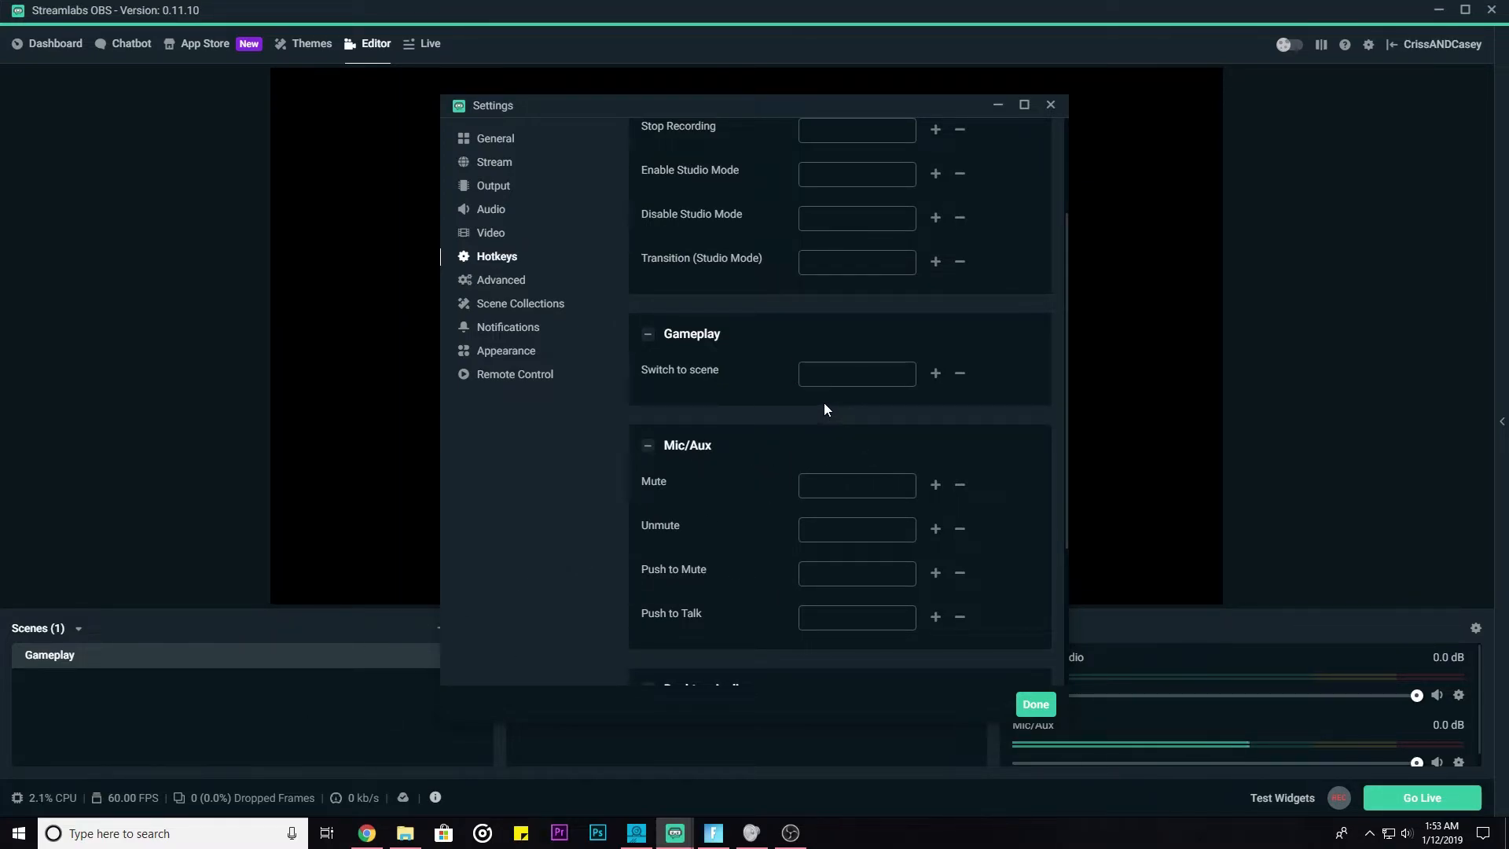
{"action": "scroll", "coordinate": [822, 403], "scroll_direction": "down", "scroll_amount": 3}
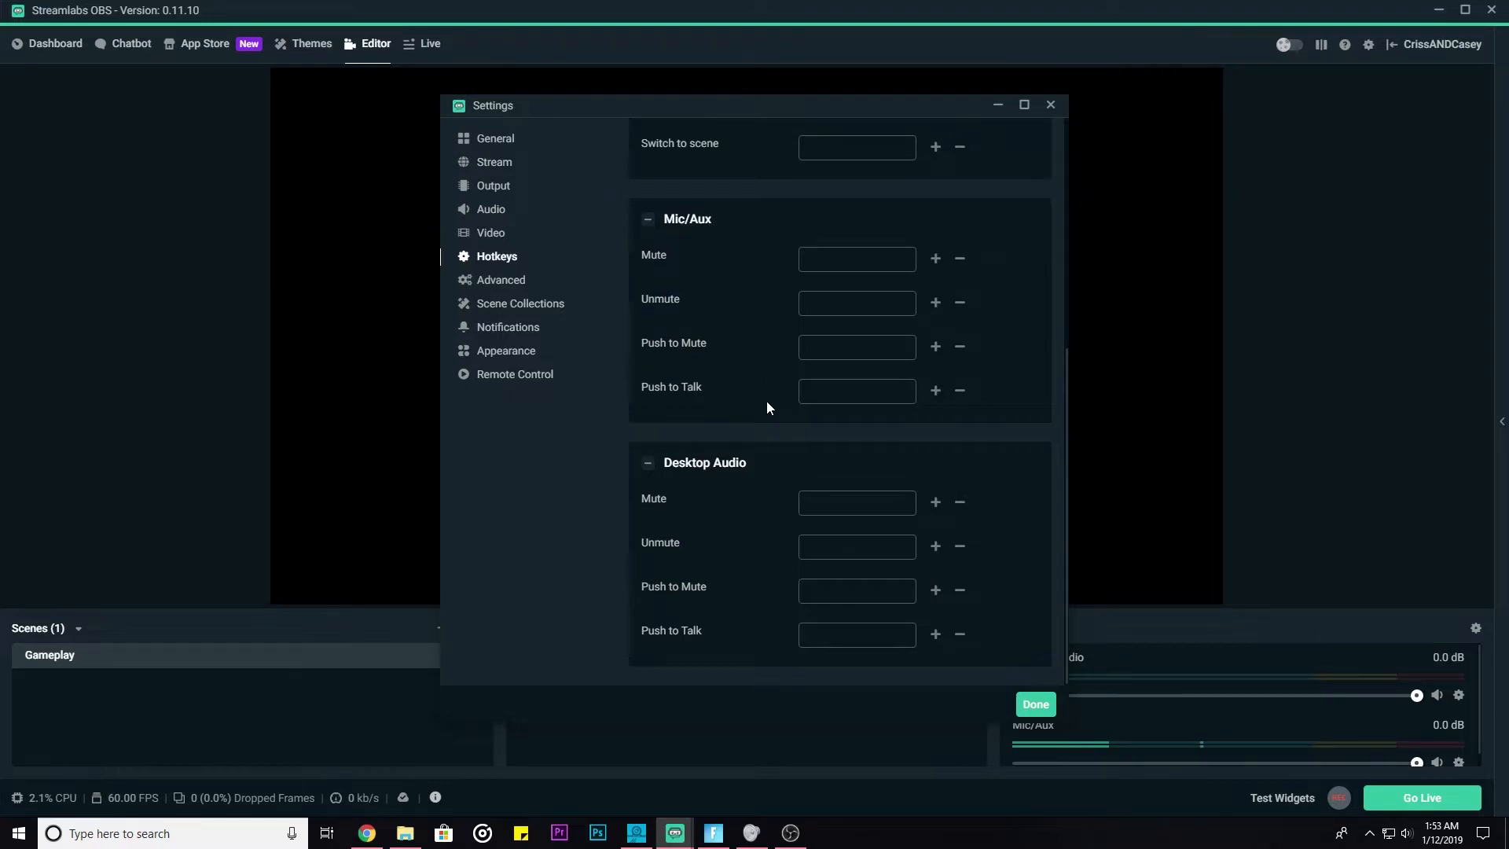
- In the advanced settings, choose High as the process priority and review the other priority options
{"action": "left_click", "coordinate": [520, 287]}
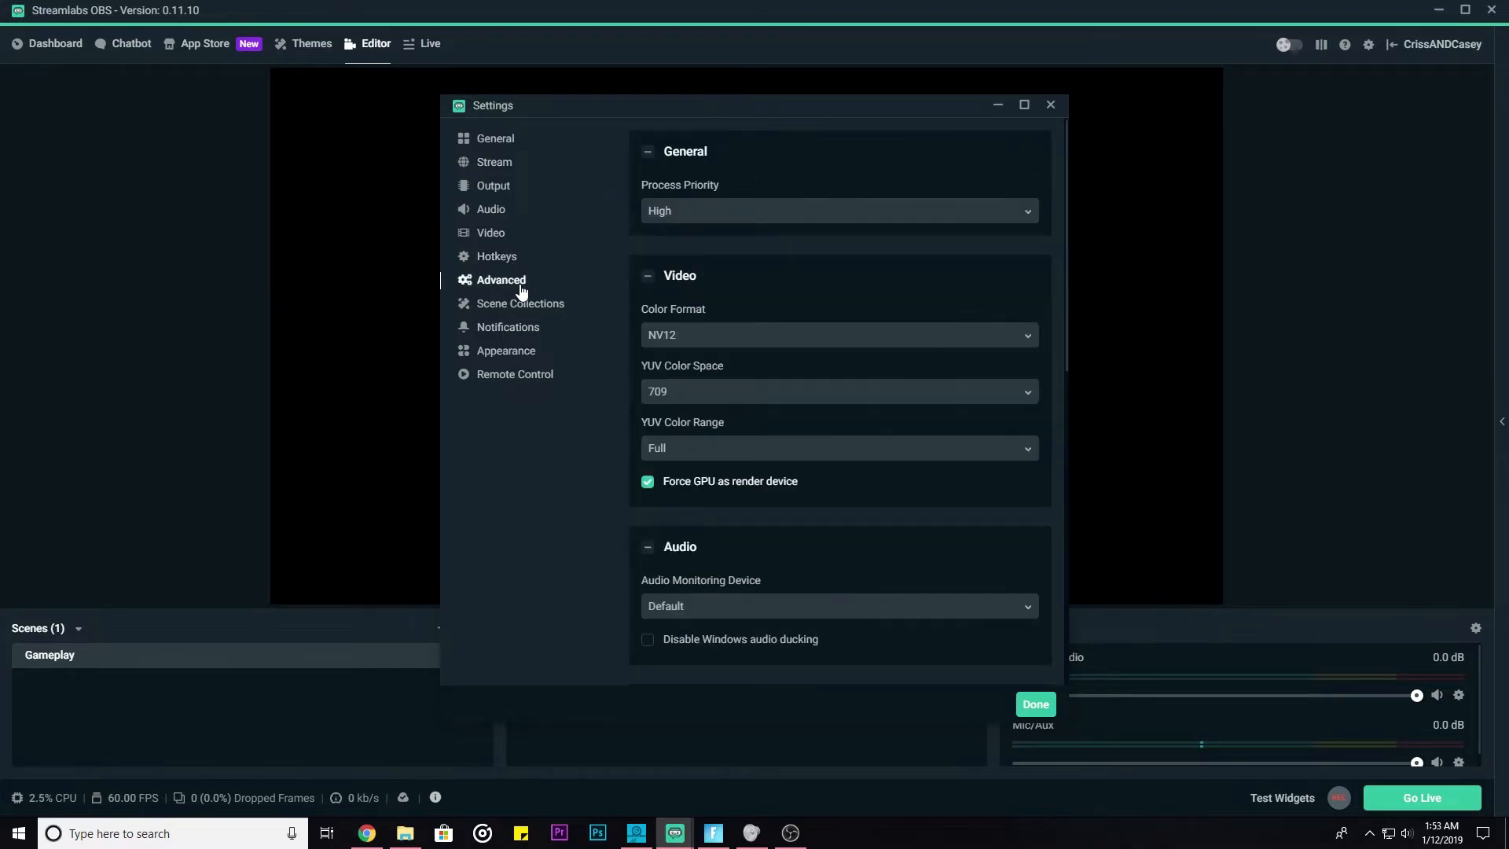
{"action": "left_click", "coordinate": [687, 212]}
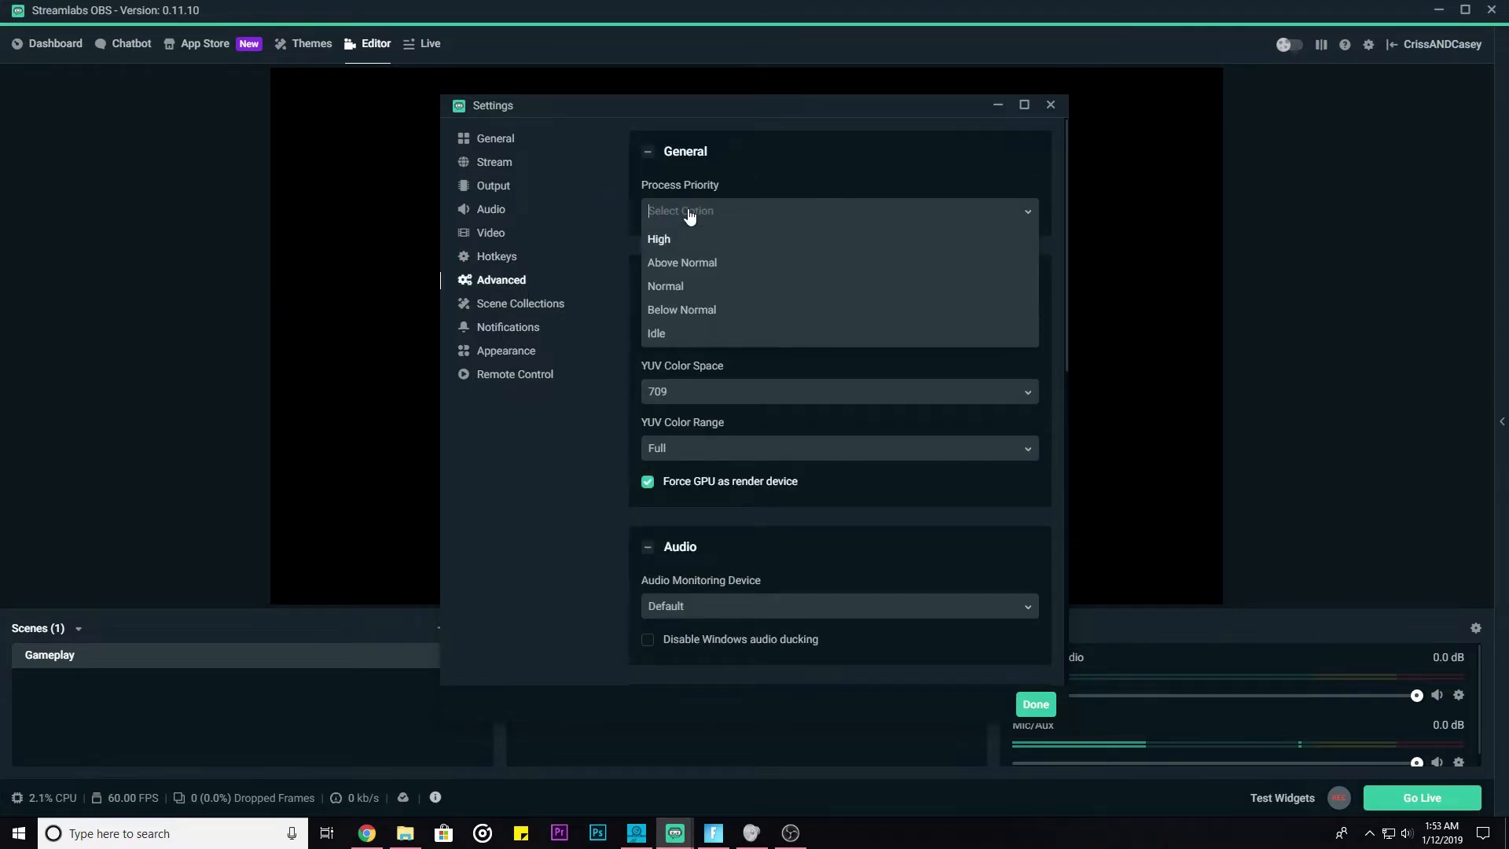
{"action": "left_click", "coordinate": [669, 240]}
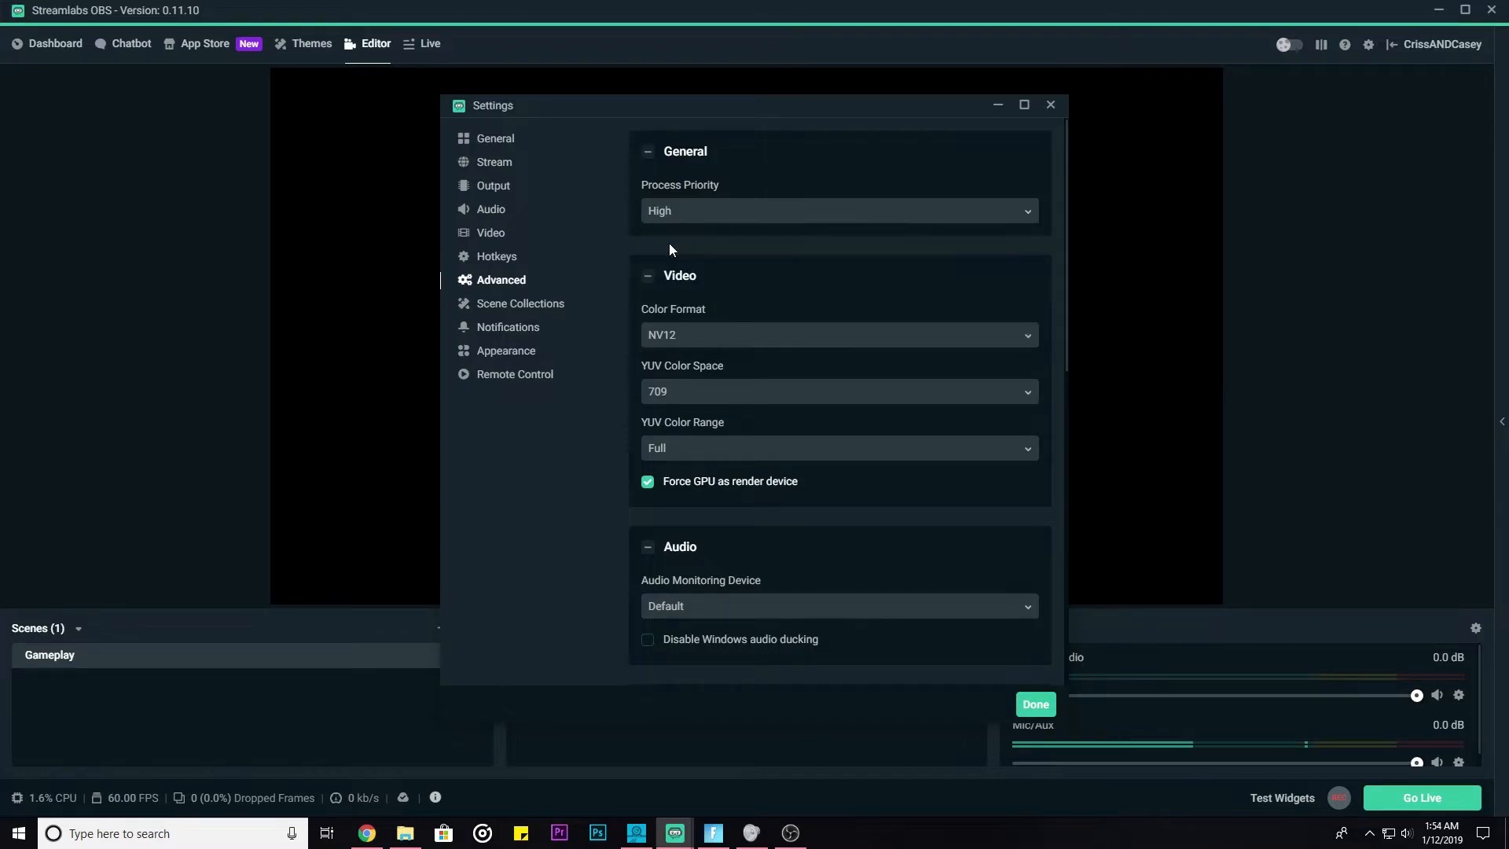
{"action": "left_click", "coordinate": [723, 219]}
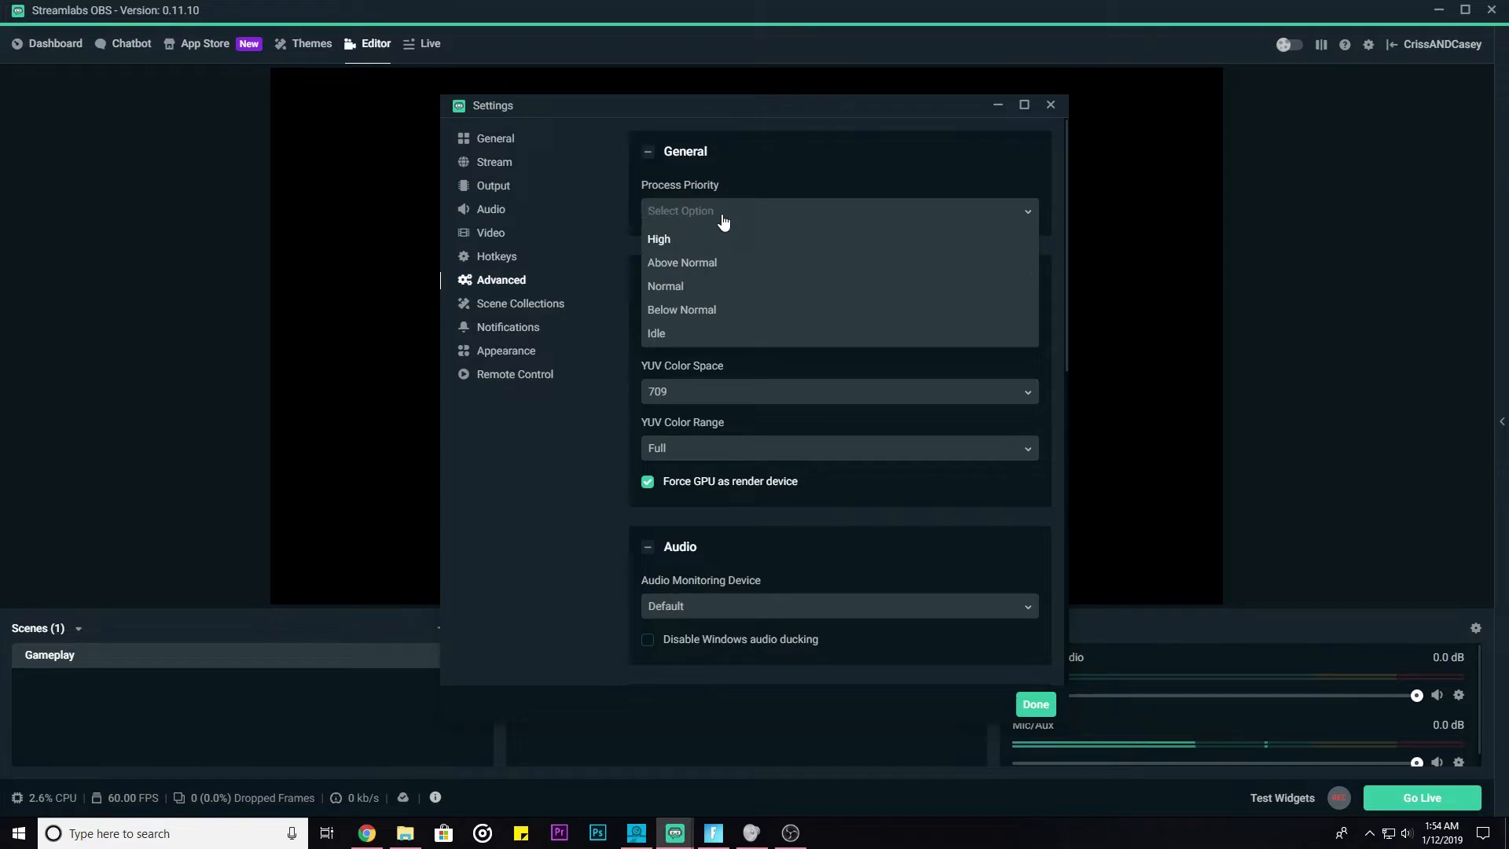
{"action": "left_click", "coordinate": [762, 177]}
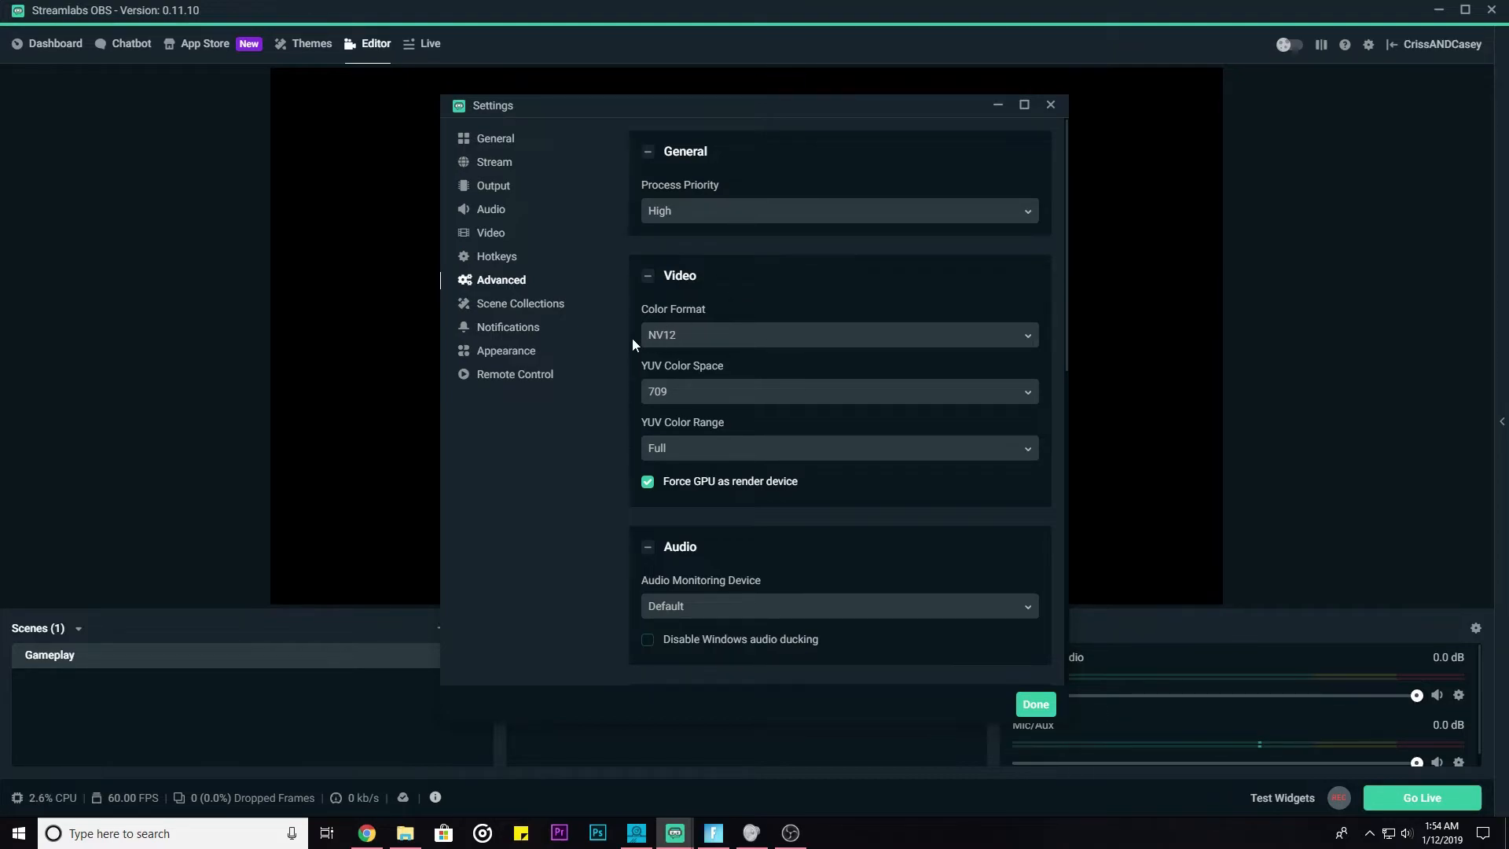
- Set the advanced video options to NV12 color format, 709 YUV color space and Full YUV color range
{"action": "scroll", "coordinate": [632, 338], "scroll_direction": "down", "scroll_amount": 1}
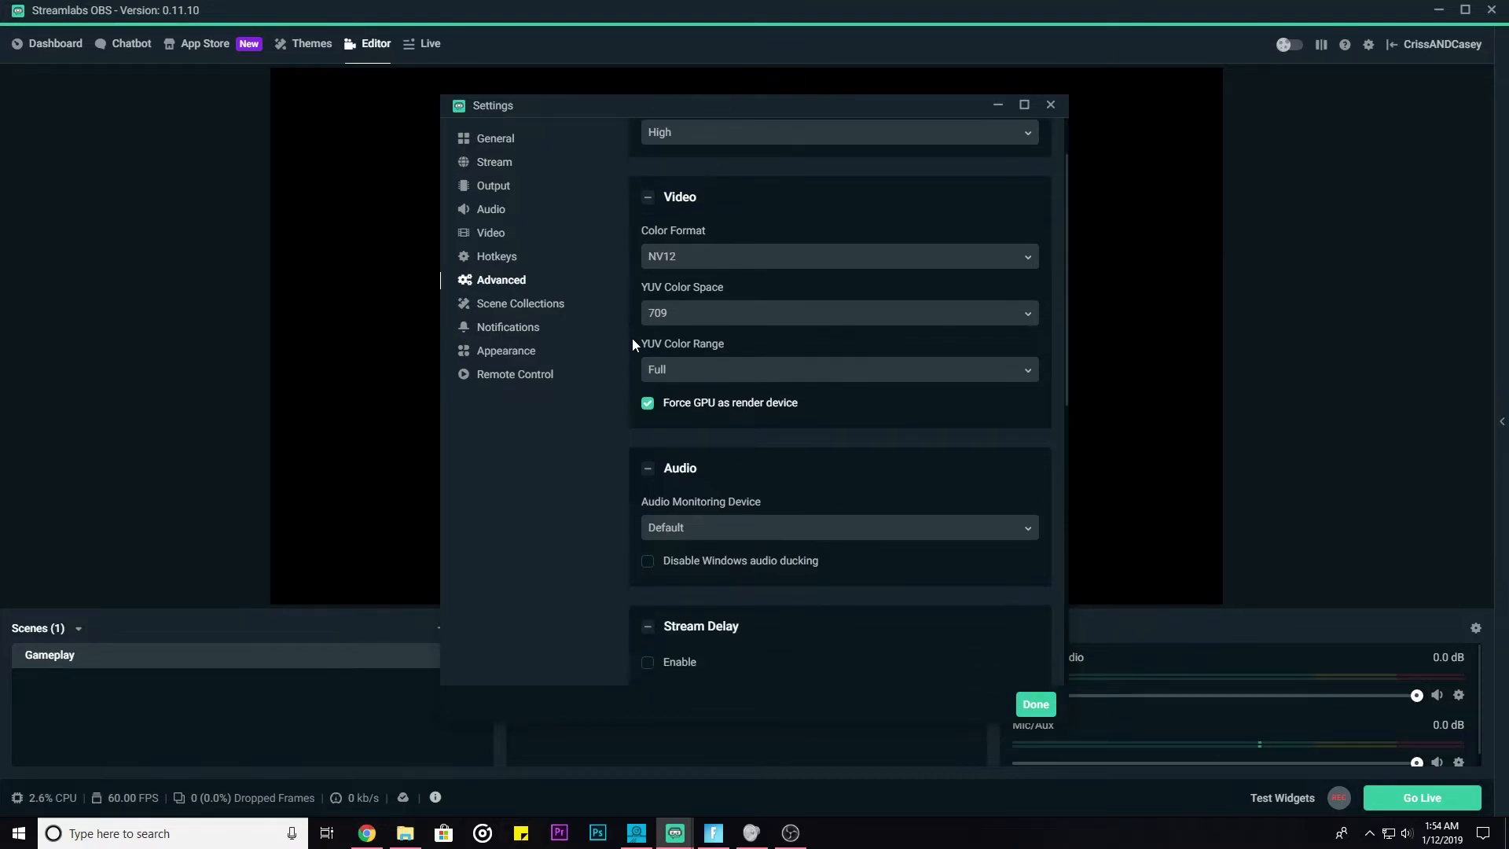
{"action": "left_click", "coordinate": [734, 266]}
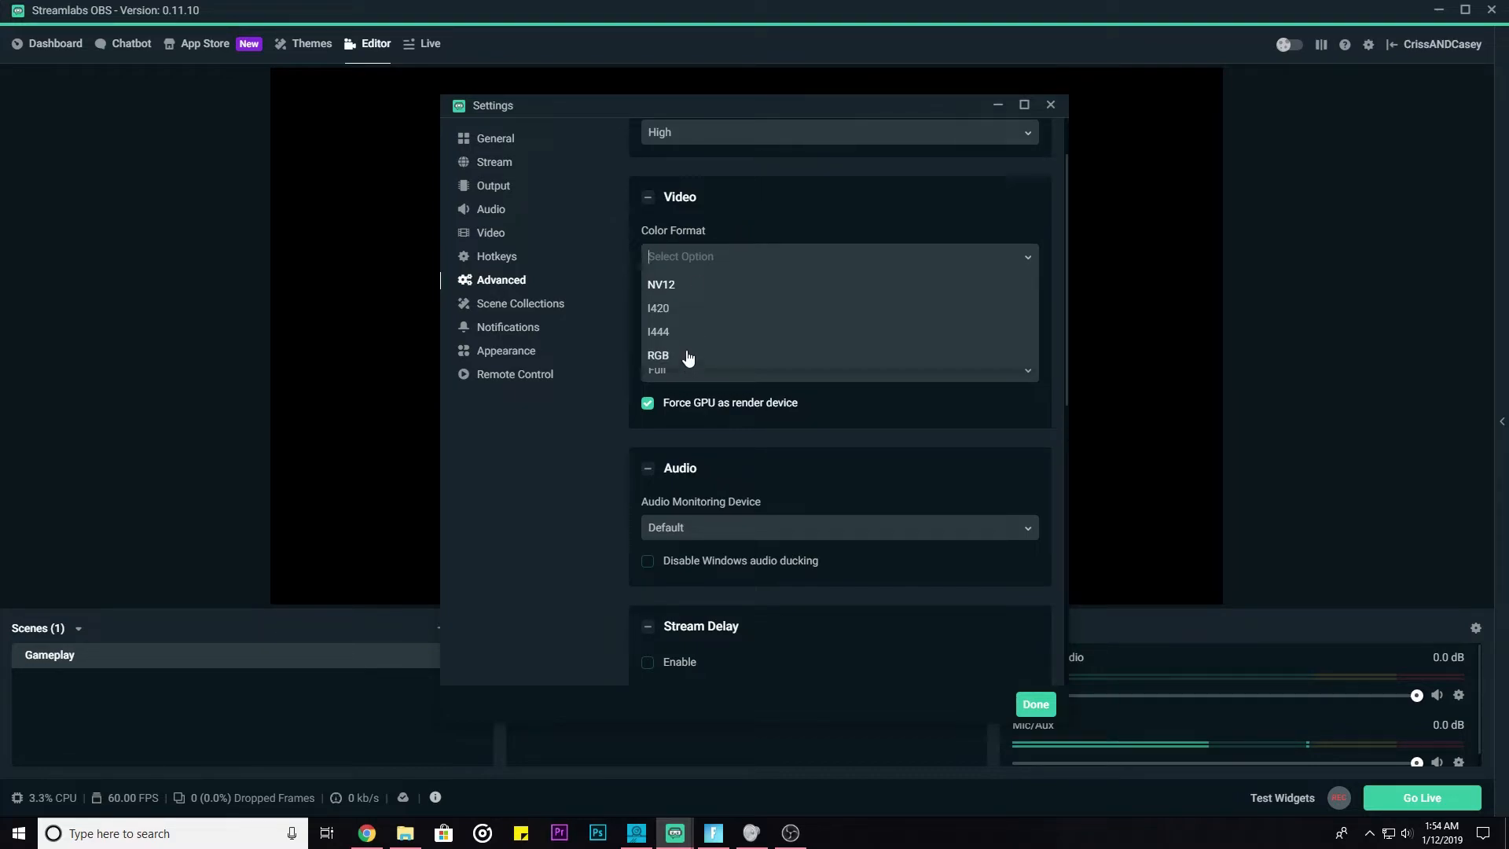
{"action": "left_click", "coordinate": [692, 287]}
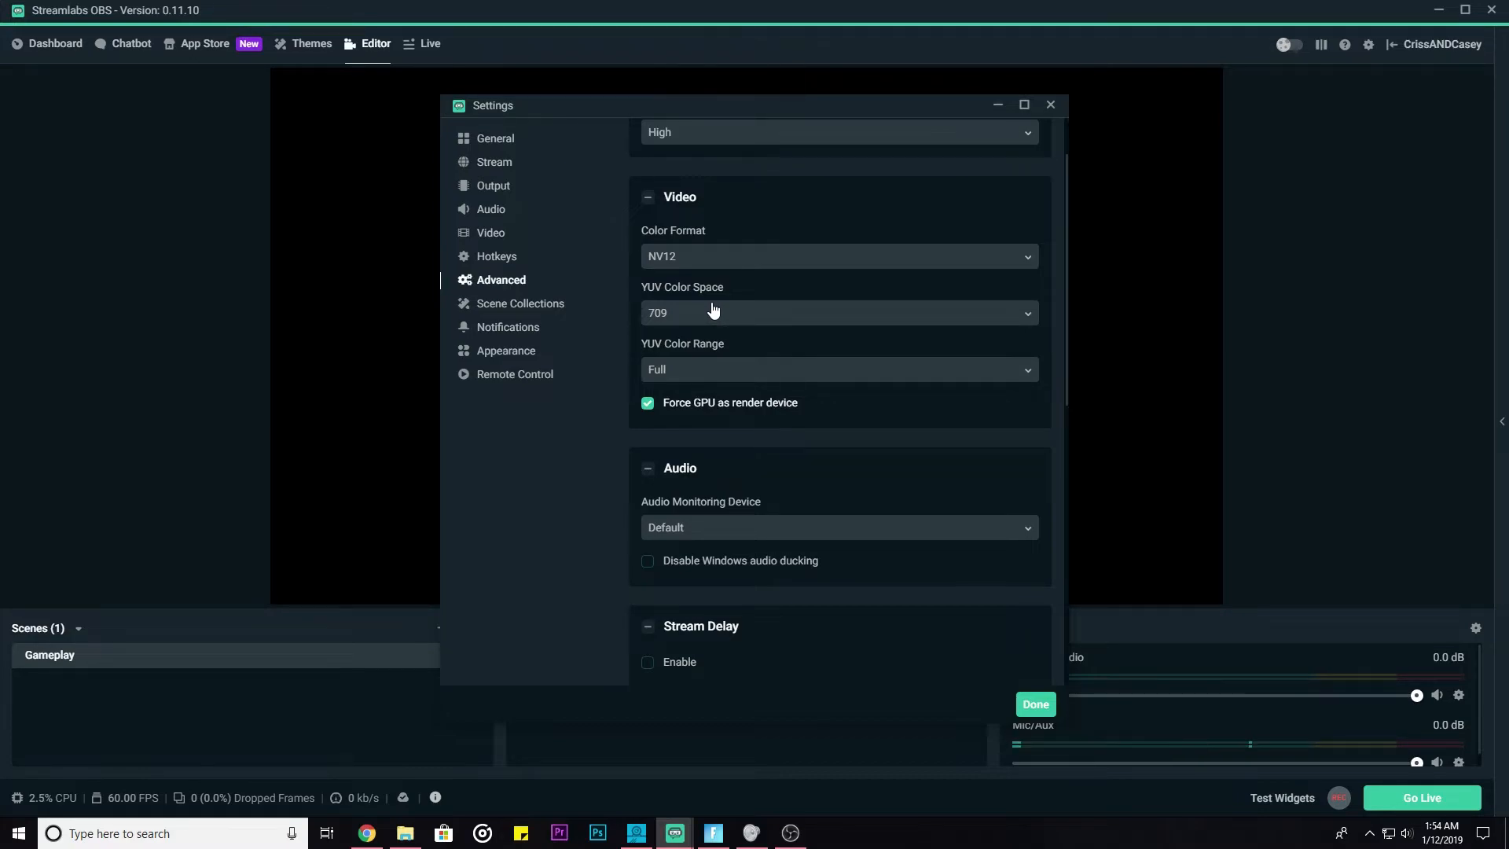
{"action": "left_click", "coordinate": [713, 312]}
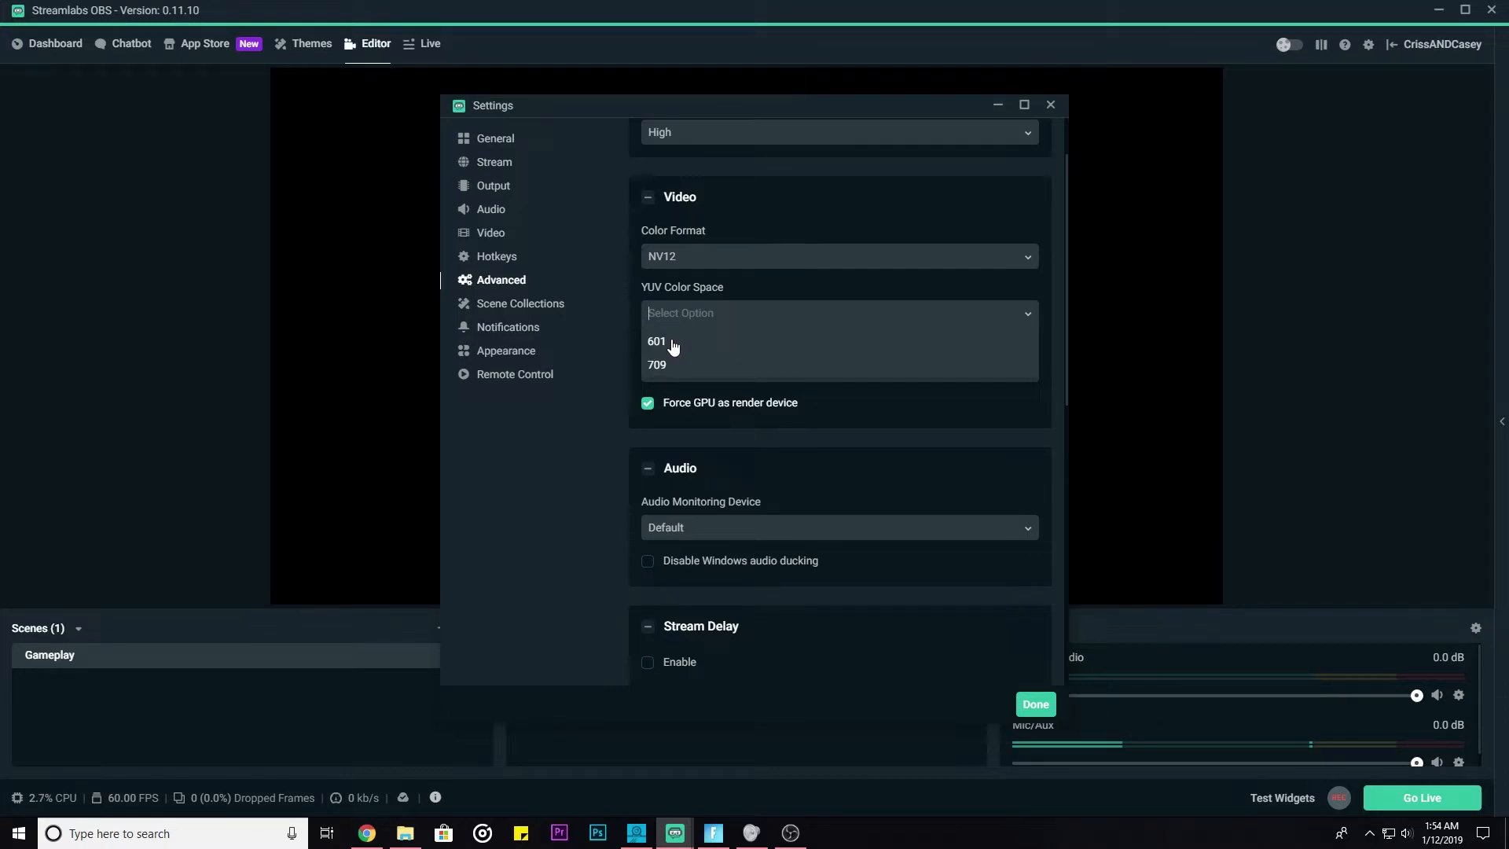
{"action": "left_click", "coordinate": [681, 369]}
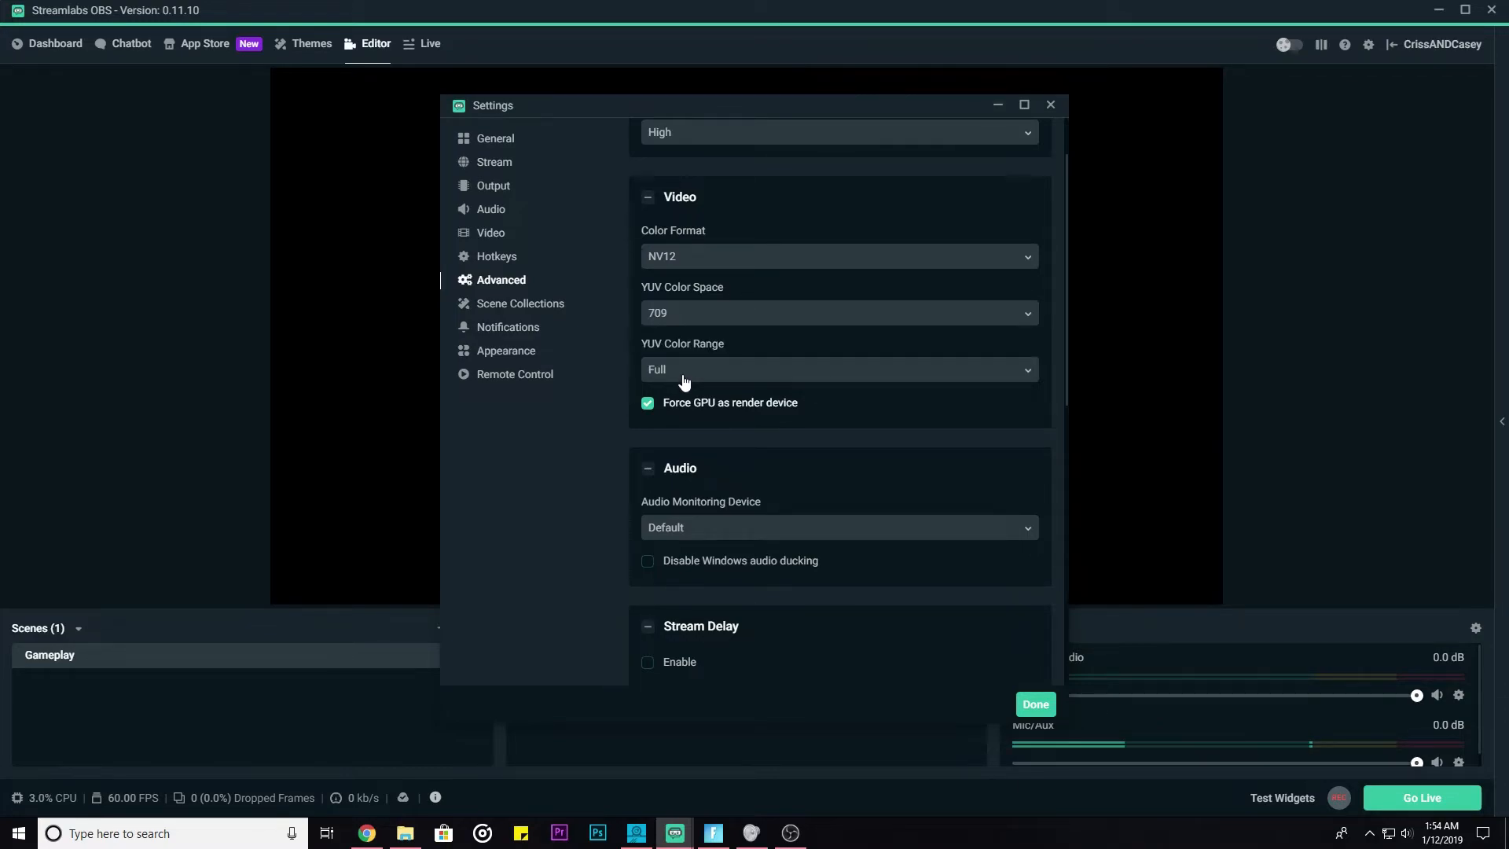
{"action": "left_click", "coordinate": [736, 371]}
{"action": "left_click", "coordinate": [728, 422]}
- Review the remaining advanced settings for GPU rendering, audio monitoring, stream delay, automatic reconnection, network and sources
{"action": "scroll", "coordinate": [800, 432], "scroll_direction": "down", "scroll_amount": 1}
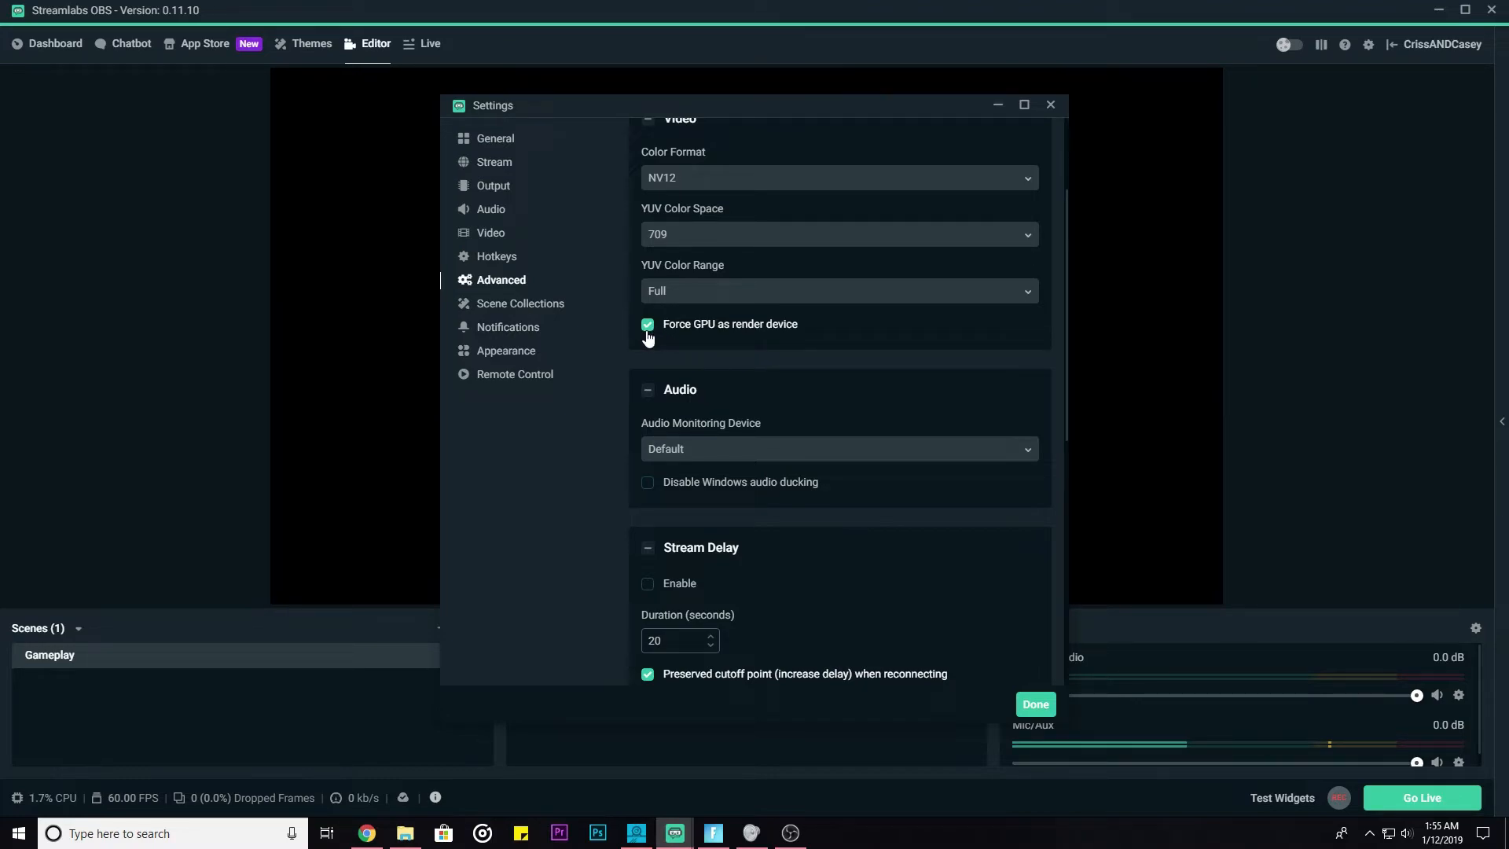
{"action": "scroll", "coordinate": [861, 389], "scroll_direction": "down", "scroll_amount": 2}
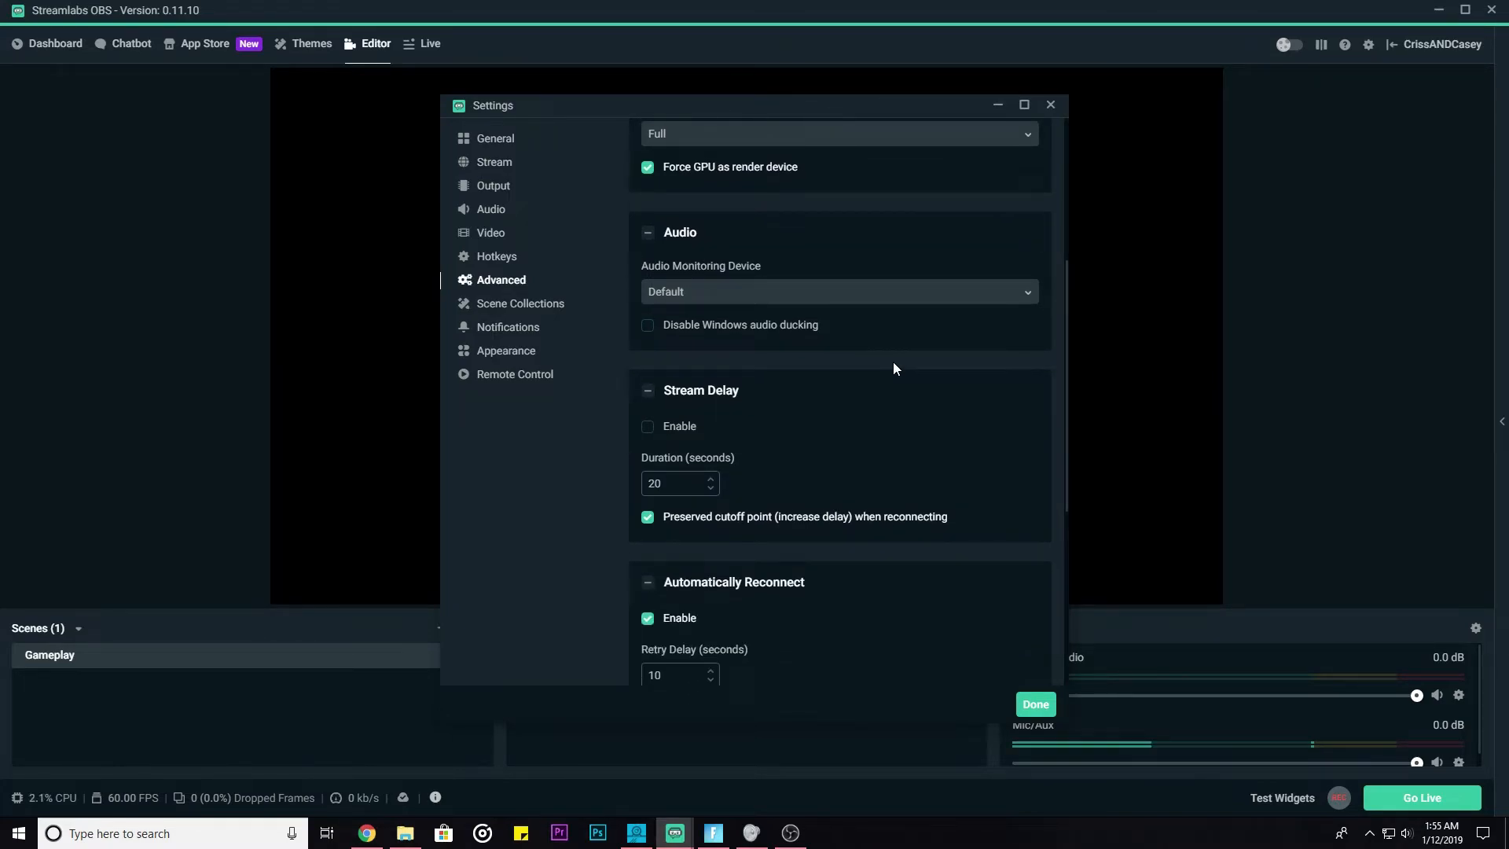
{"action": "scroll", "coordinate": [864, 365], "scroll_direction": "down", "scroll_amount": 3}
{"action": "scroll", "coordinate": [861, 367], "scroll_direction": "up", "scroll_amount": 1}
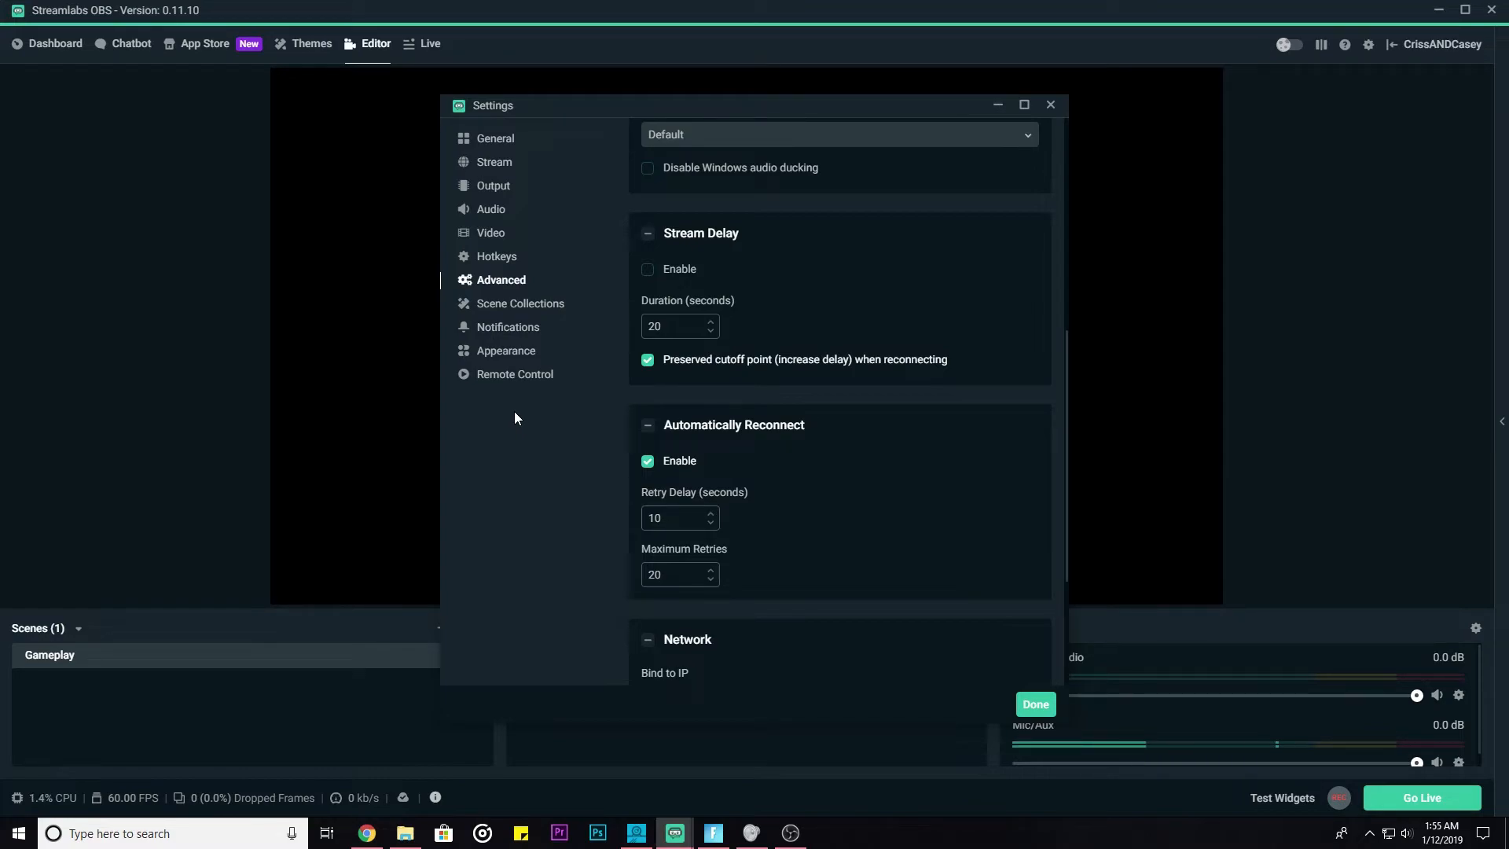
{"action": "scroll", "coordinate": [701, 500], "scroll_direction": "down", "scroll_amount": 3}
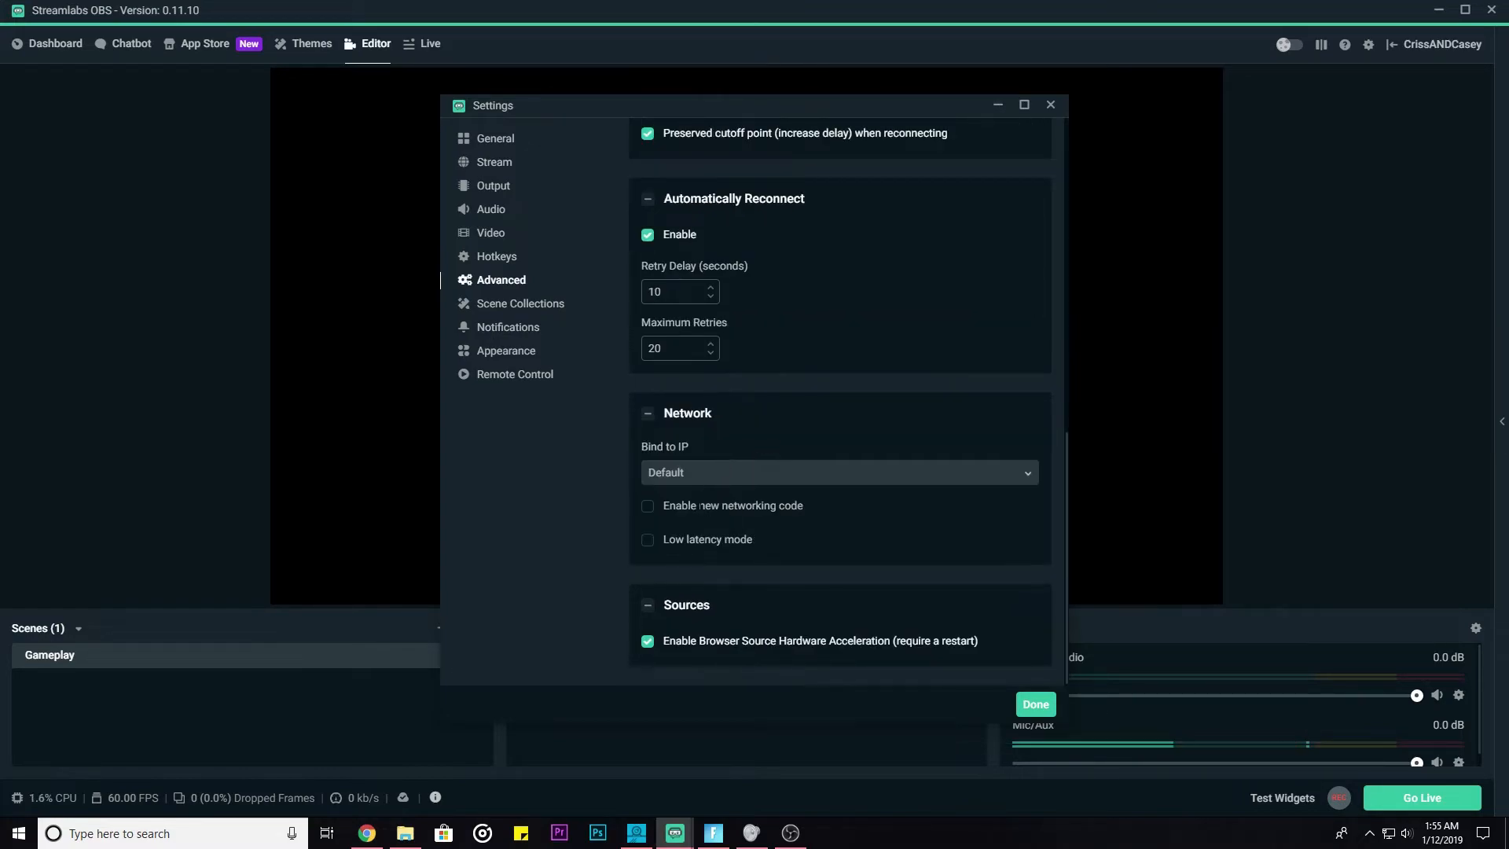
- Review the Scene Collections, Notifications, Appearance and Remote Control settings, and close the settings
{"action": "left_click", "coordinate": [520, 307]}
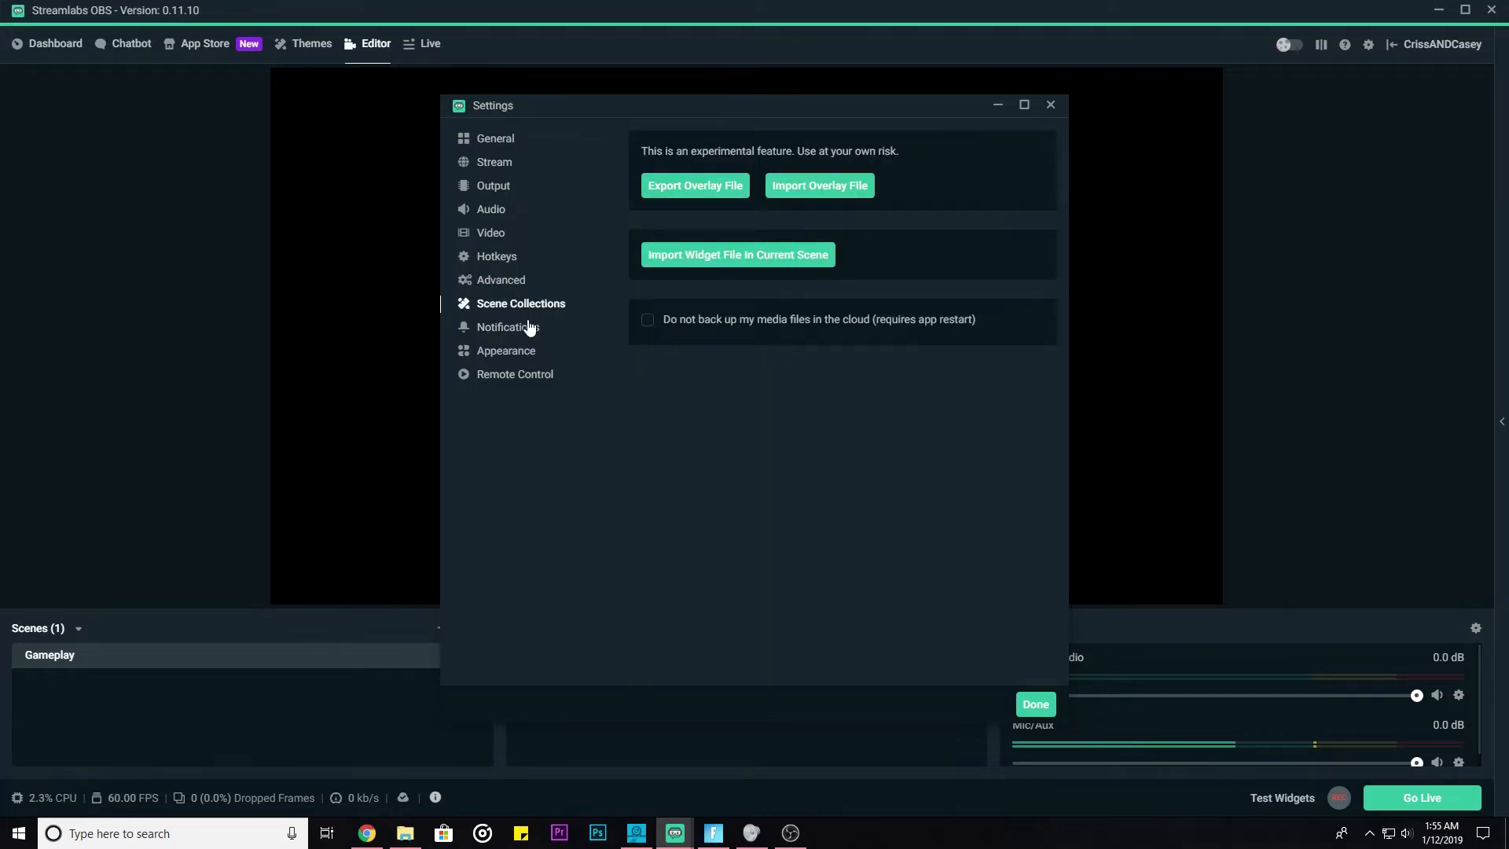
{"action": "left_click", "coordinate": [532, 333]}
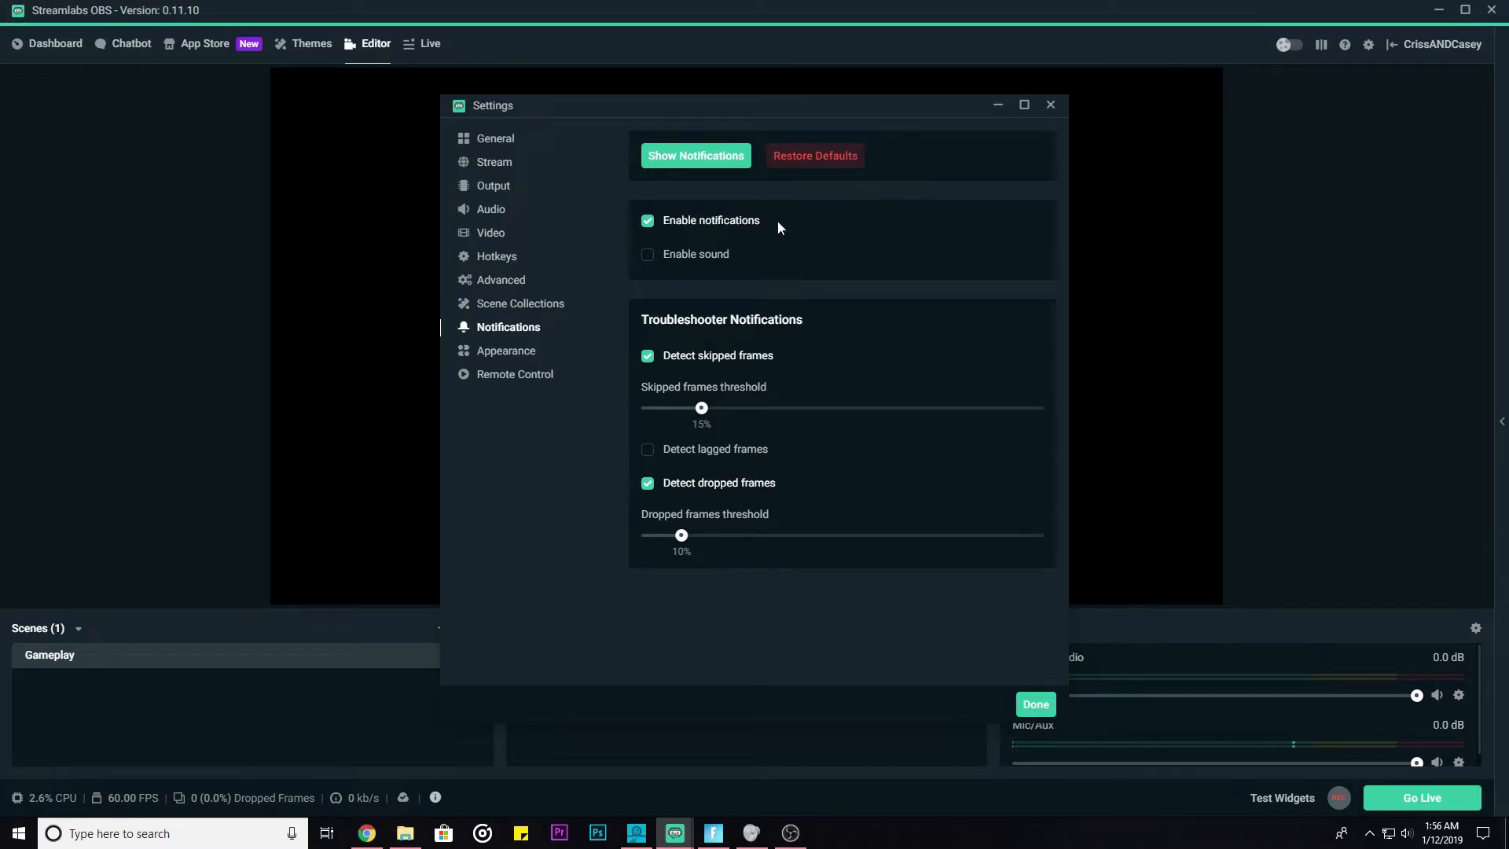
{"action": "left_click", "coordinate": [531, 358]}
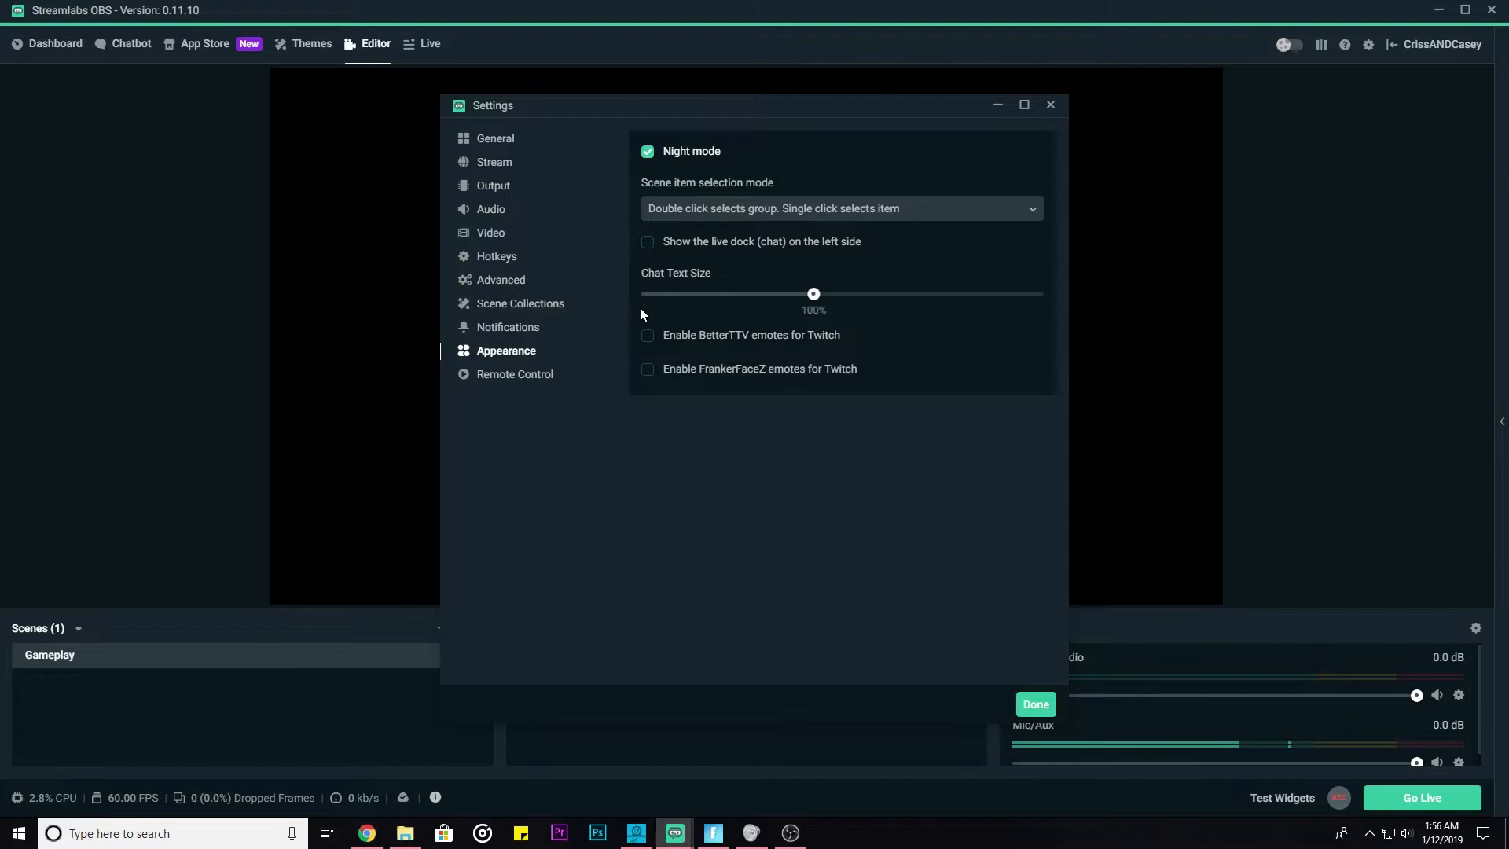
{"action": "left_click", "coordinate": [531, 376]}
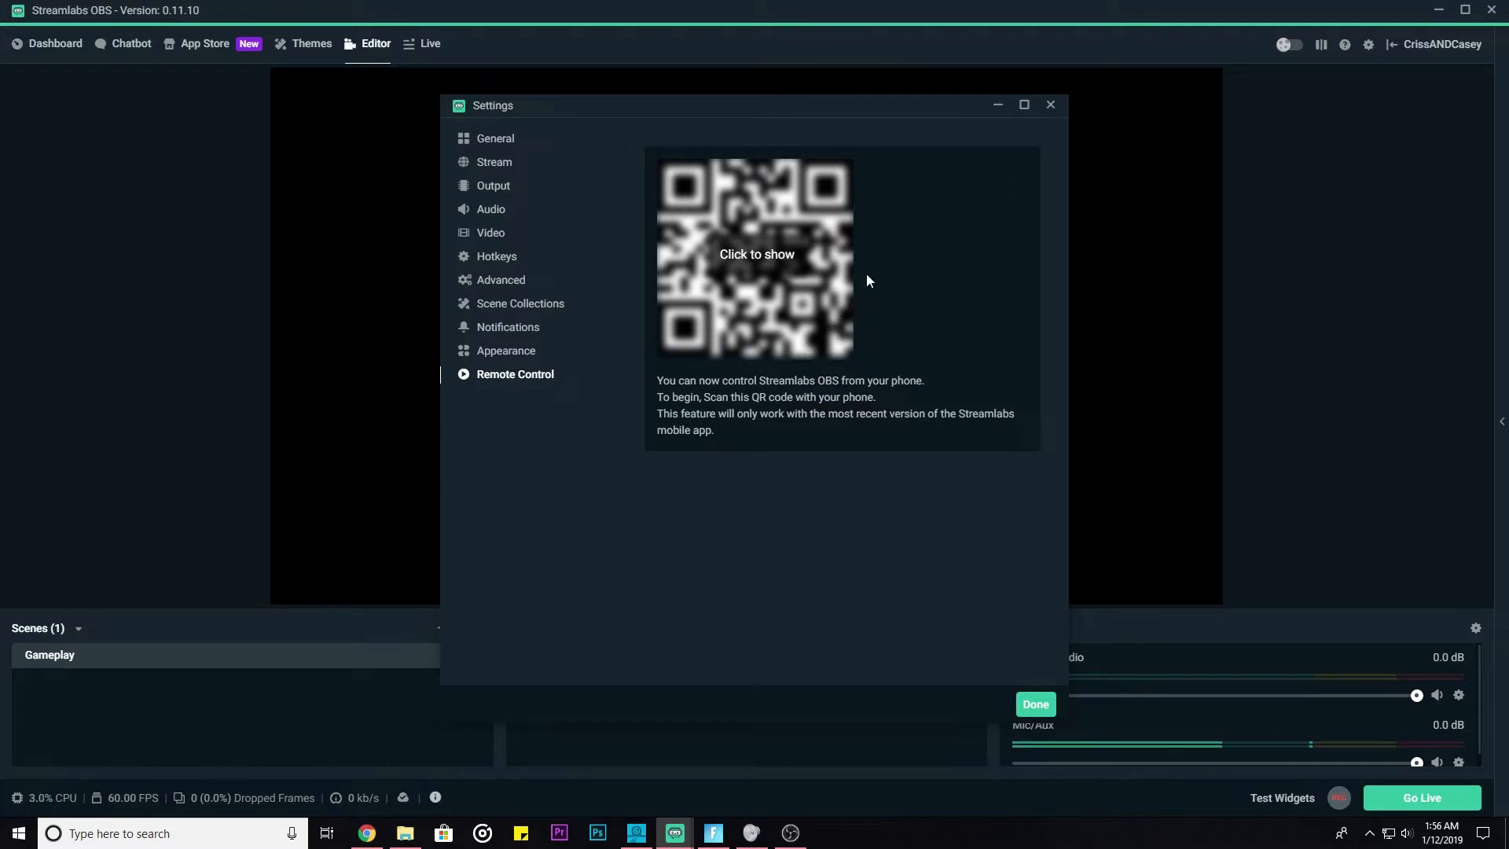
{"action": "left_click", "coordinate": [1050, 104]}
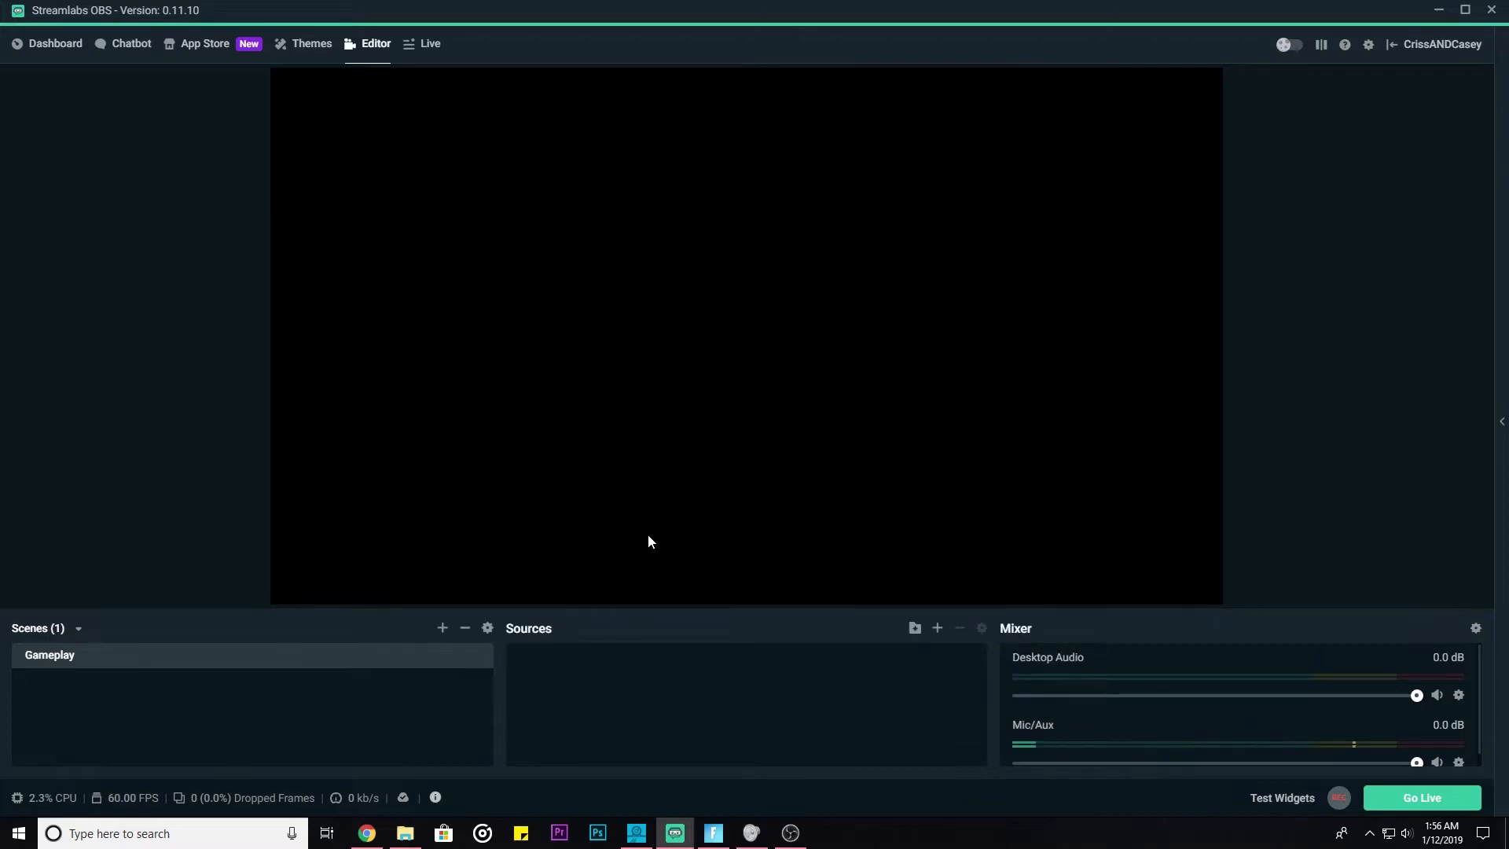
- Add a Video Capture Device source to the Gameplay scene with the c922 Pro Stream Webcam as its device
{"action": "left_click", "coordinate": [938, 629]}
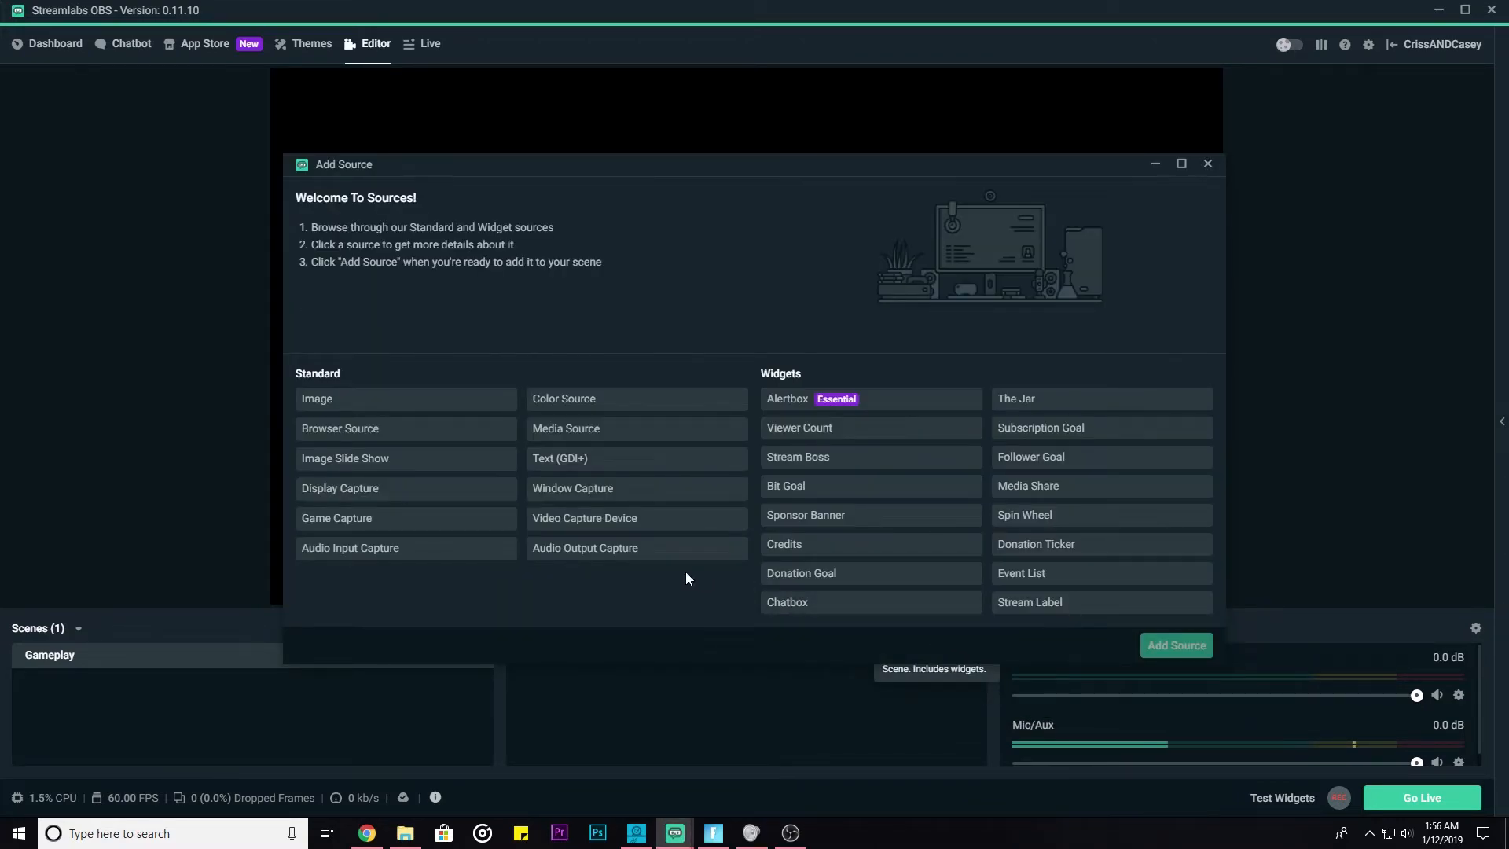
{"action": "left_click", "coordinate": [658, 524]}
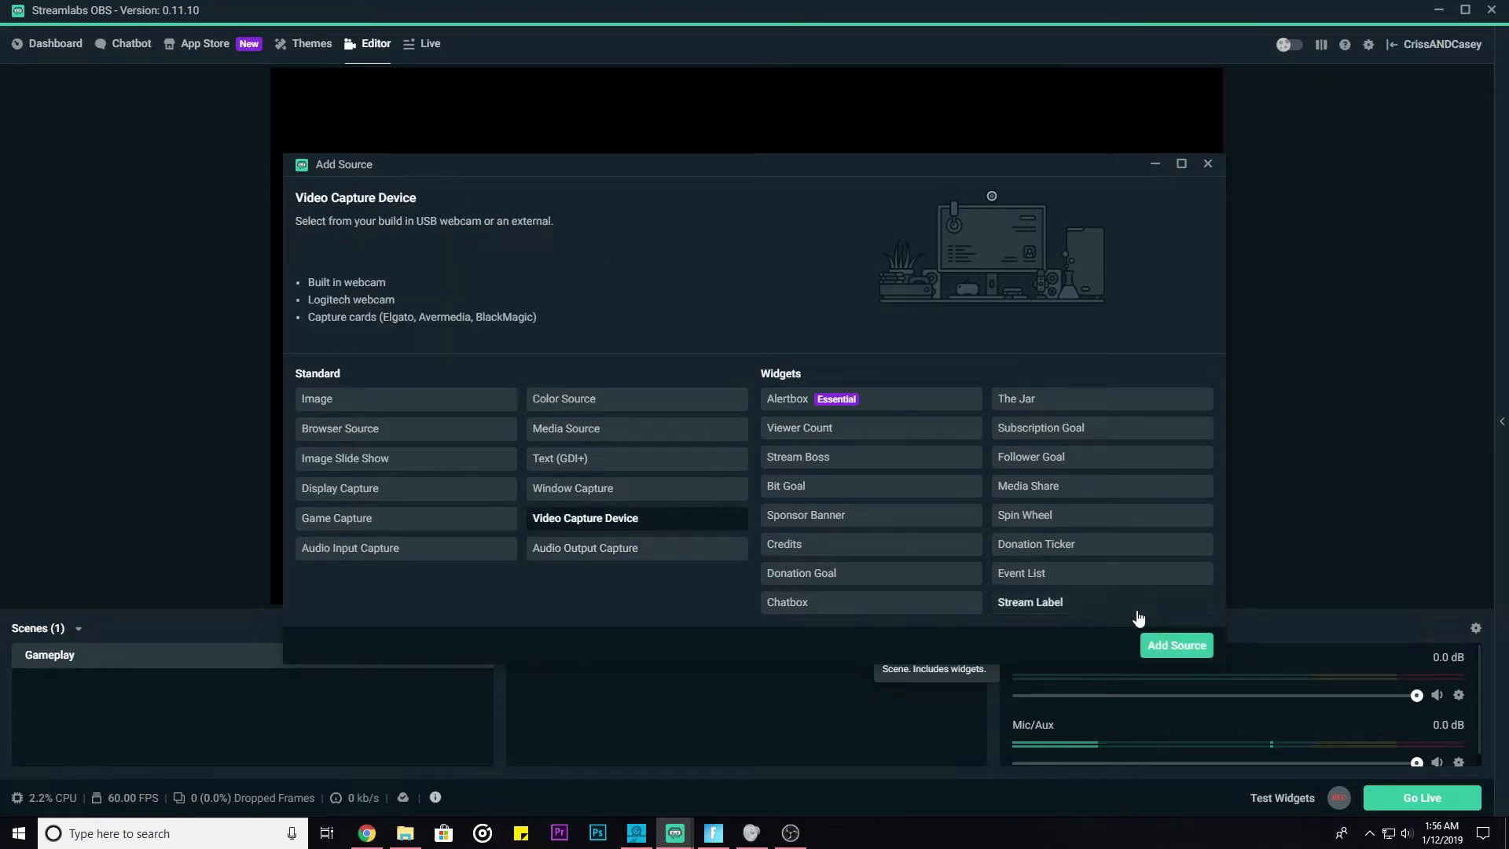
{"action": "left_click", "coordinate": [1170, 646]}
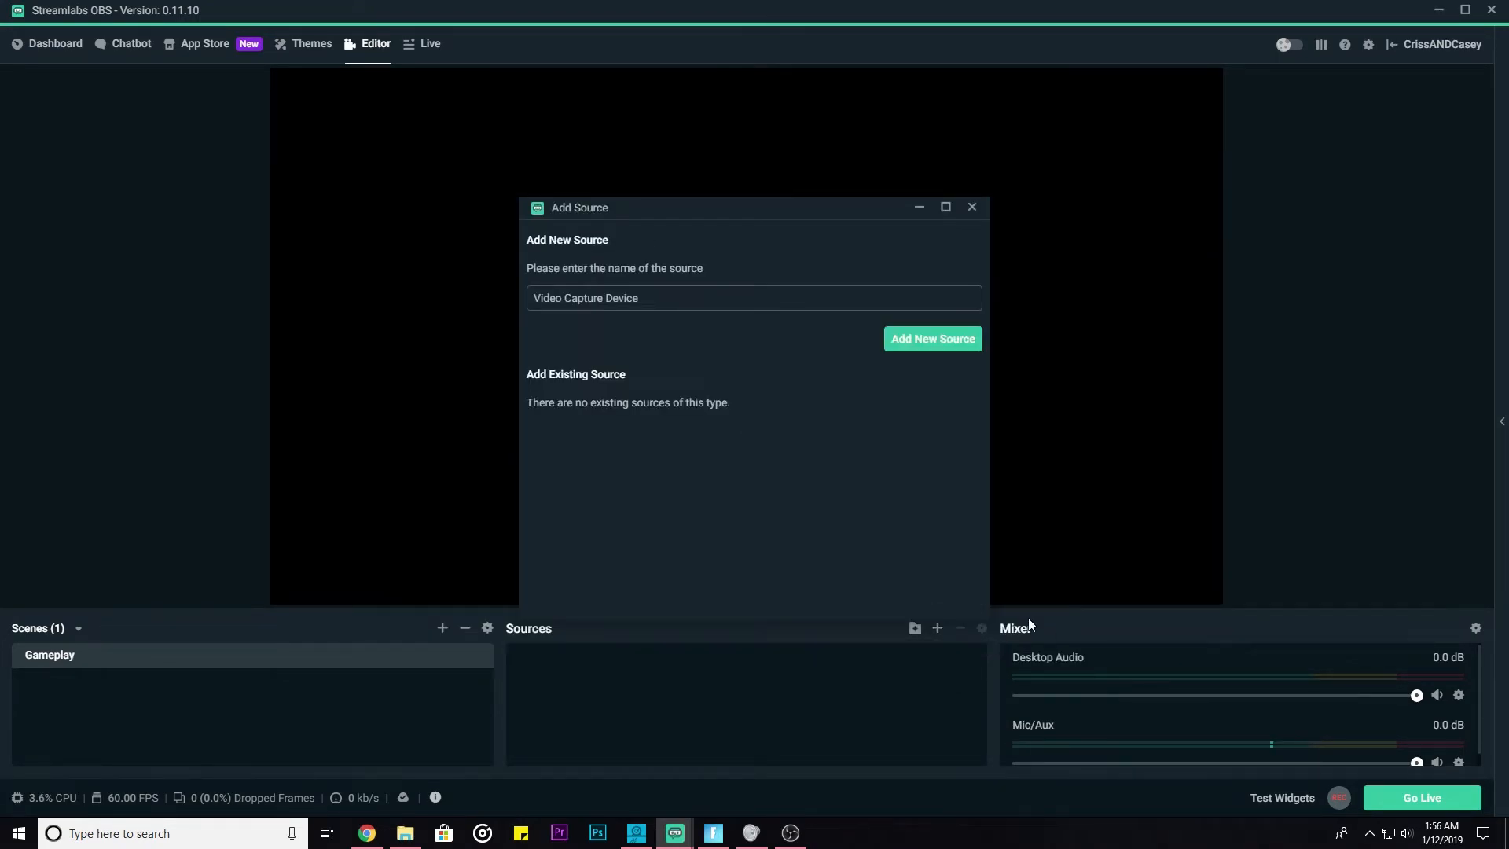
{"action": "left_click", "coordinate": [915, 342]}
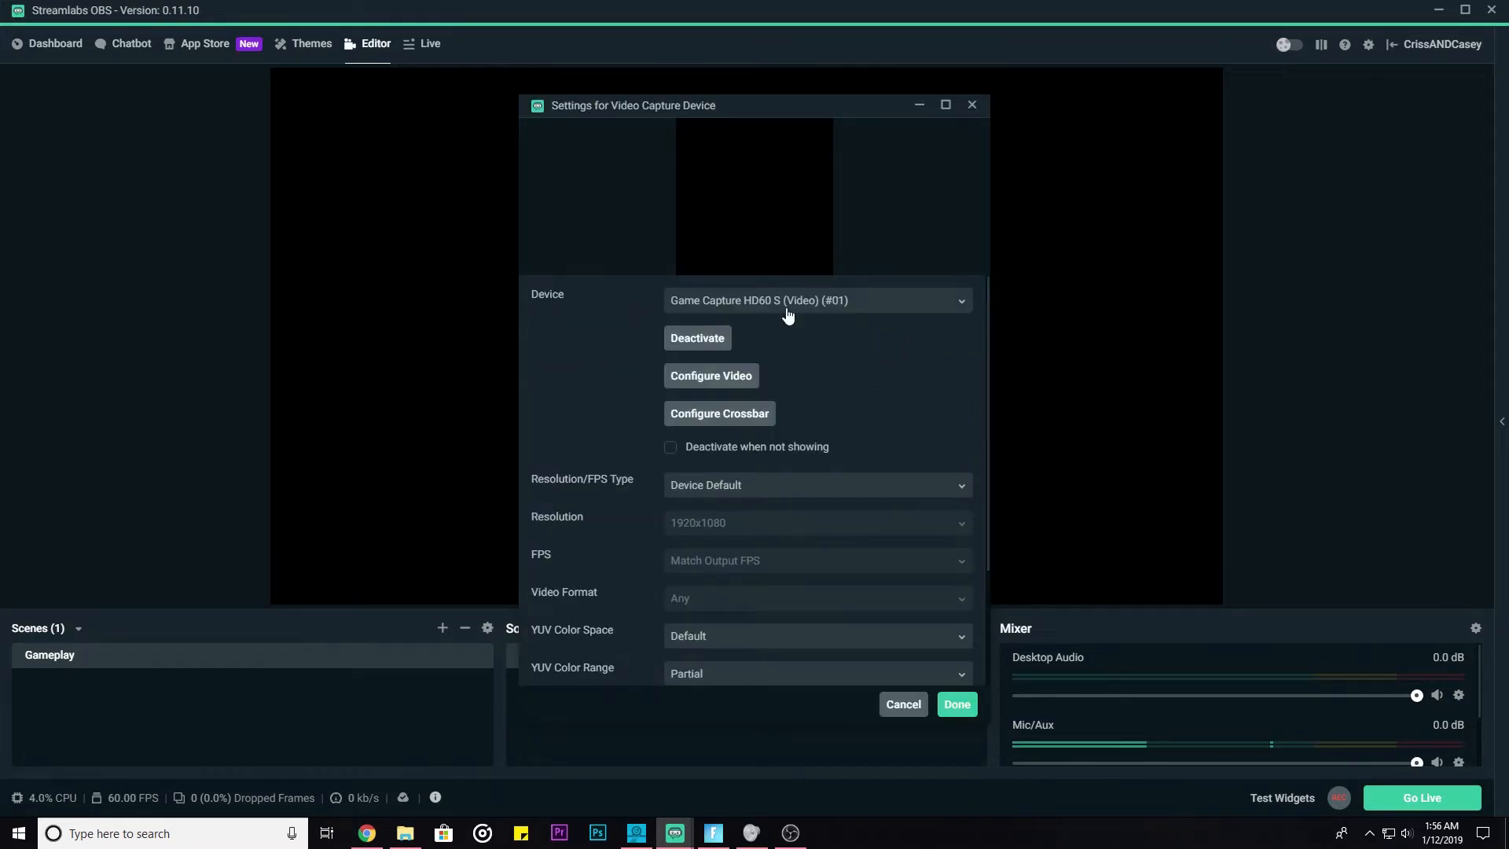
{"action": "left_click", "coordinate": [789, 301]}
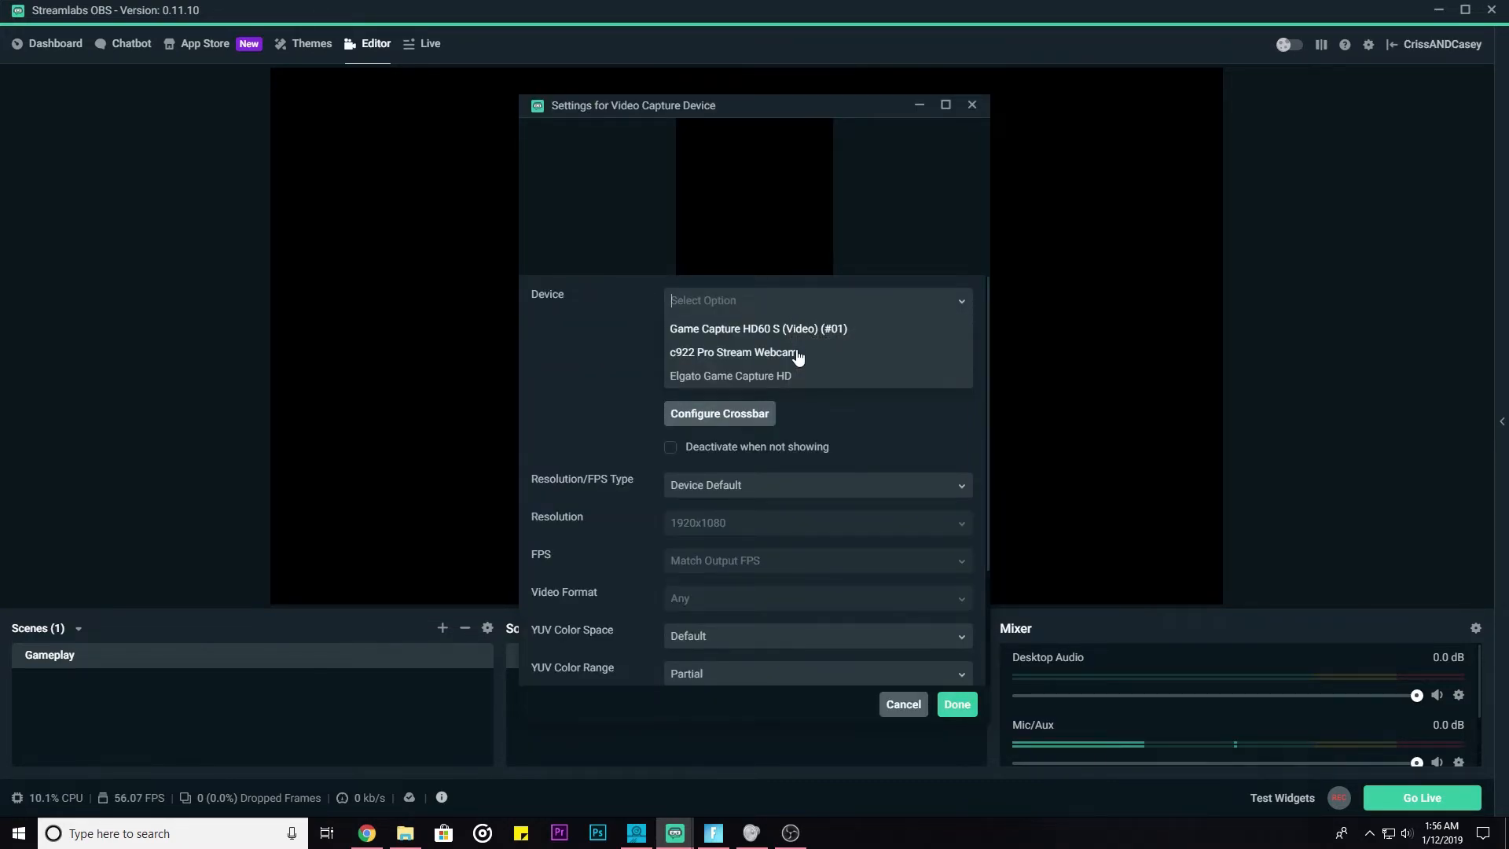
{"action": "left_click", "coordinate": [797, 354]}
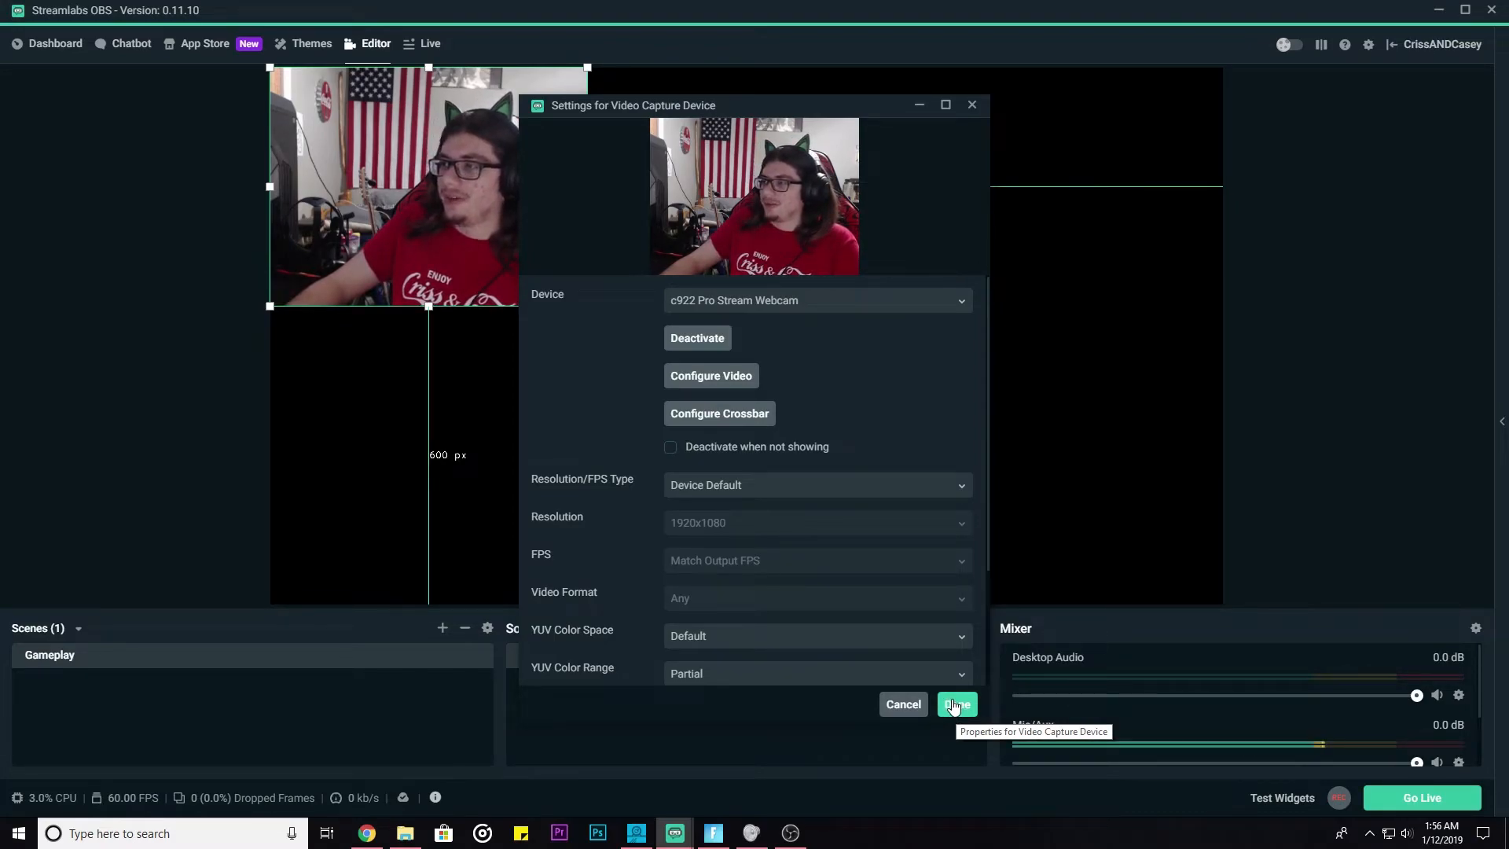
{"action": "left_click", "coordinate": [955, 704]}
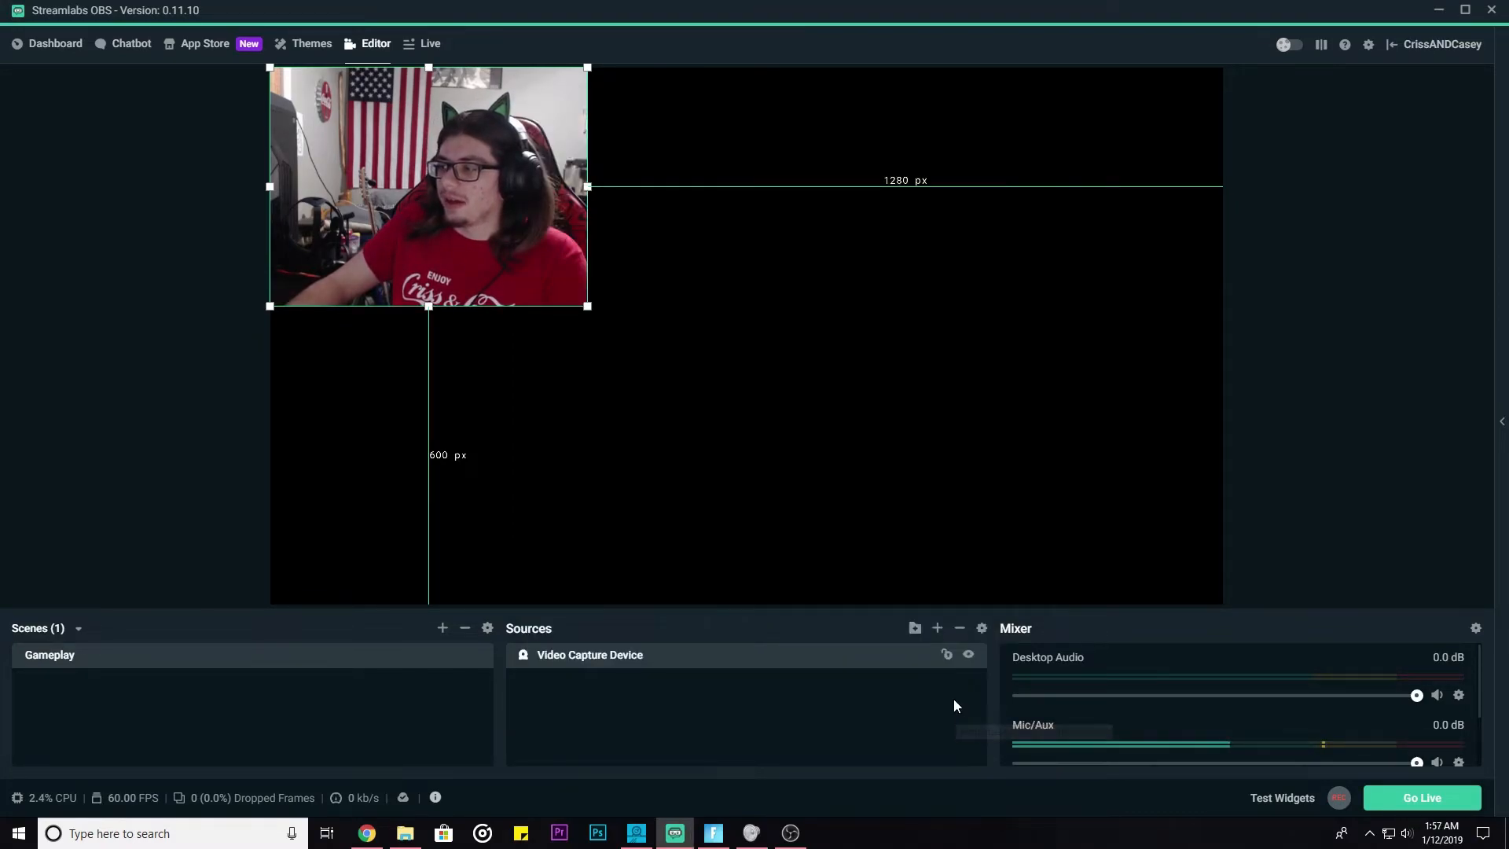
- In the webcam source's properties, enable Deactivate when not showing and set the Resolution/FPS Type to Custom
{"action": "right_click", "coordinate": [615, 655]}
{"action": "left_click", "coordinate": [673, 617]}
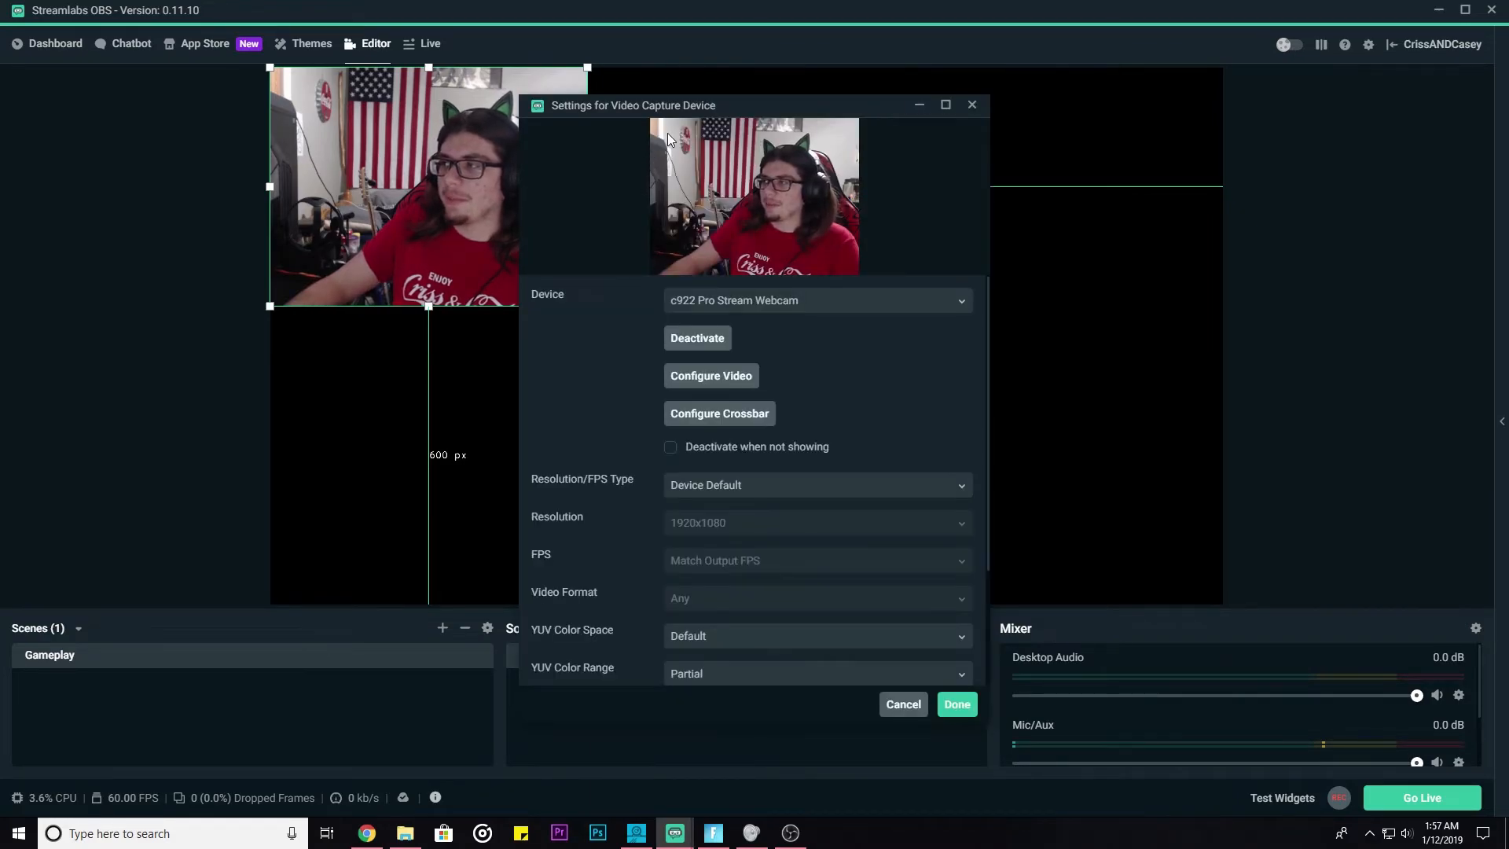
{"action": "left_click_drag", "start_coordinate": [658, 110], "coordinate": [896, 75]}
{"action": "left_click", "coordinate": [1001, 450]}
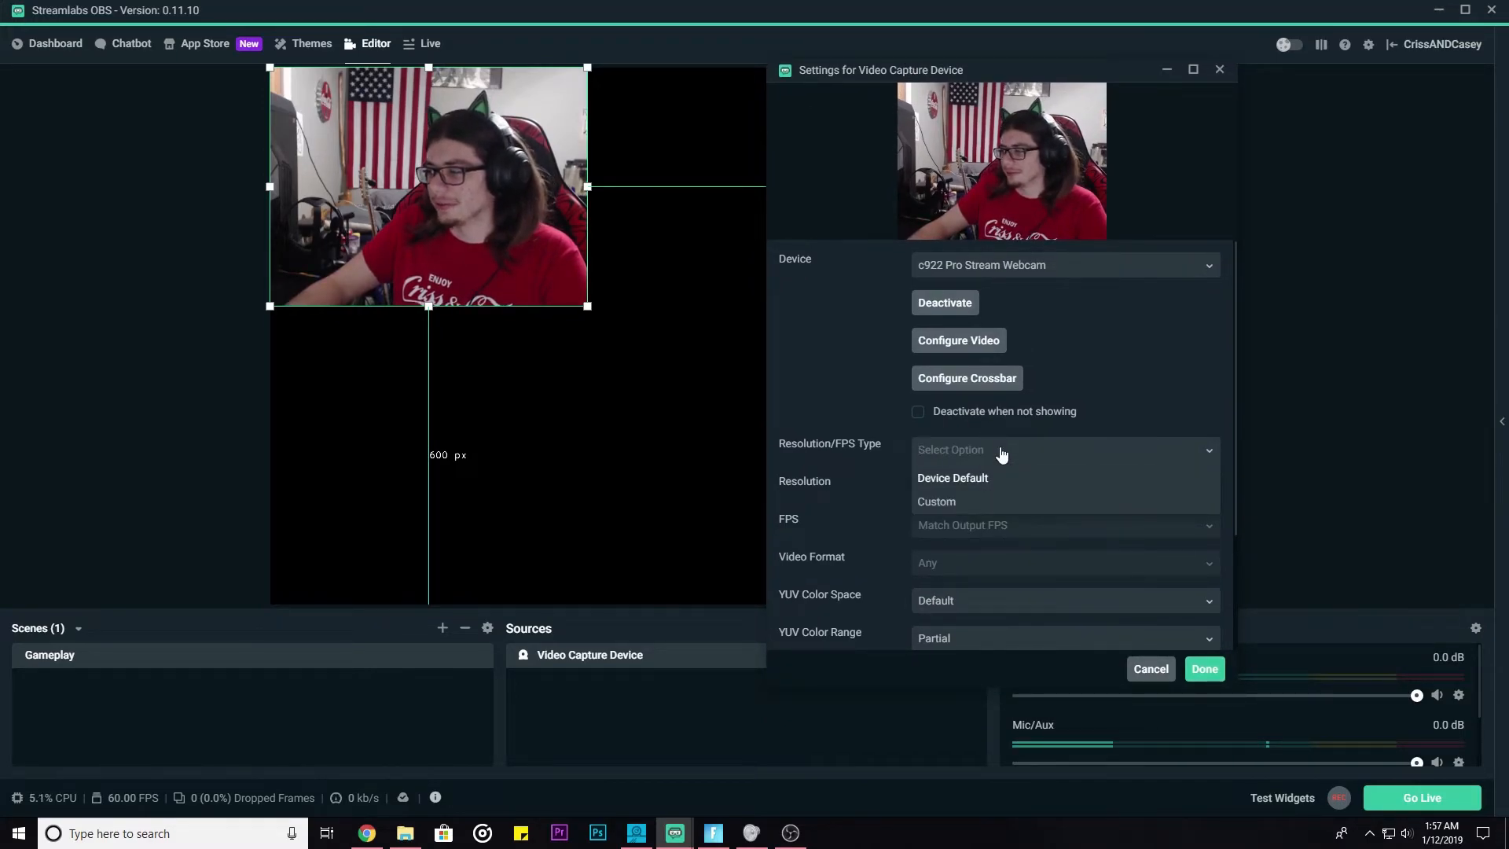
{"action": "left_click", "coordinate": [1053, 478]}
{"action": "left_click", "coordinate": [1100, 411]}
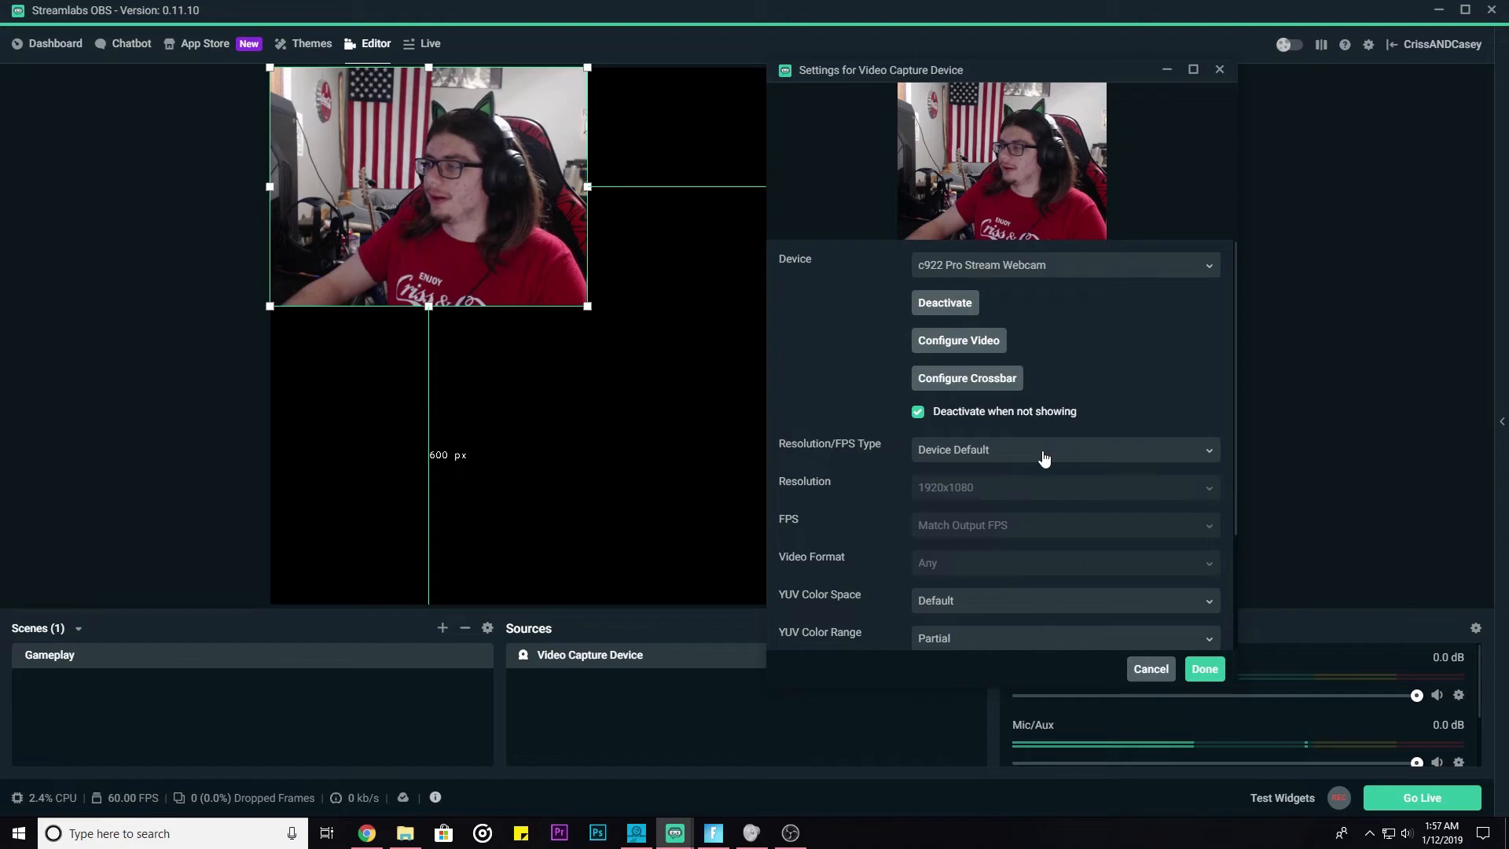
{"action": "left_click", "coordinate": [1044, 458]}
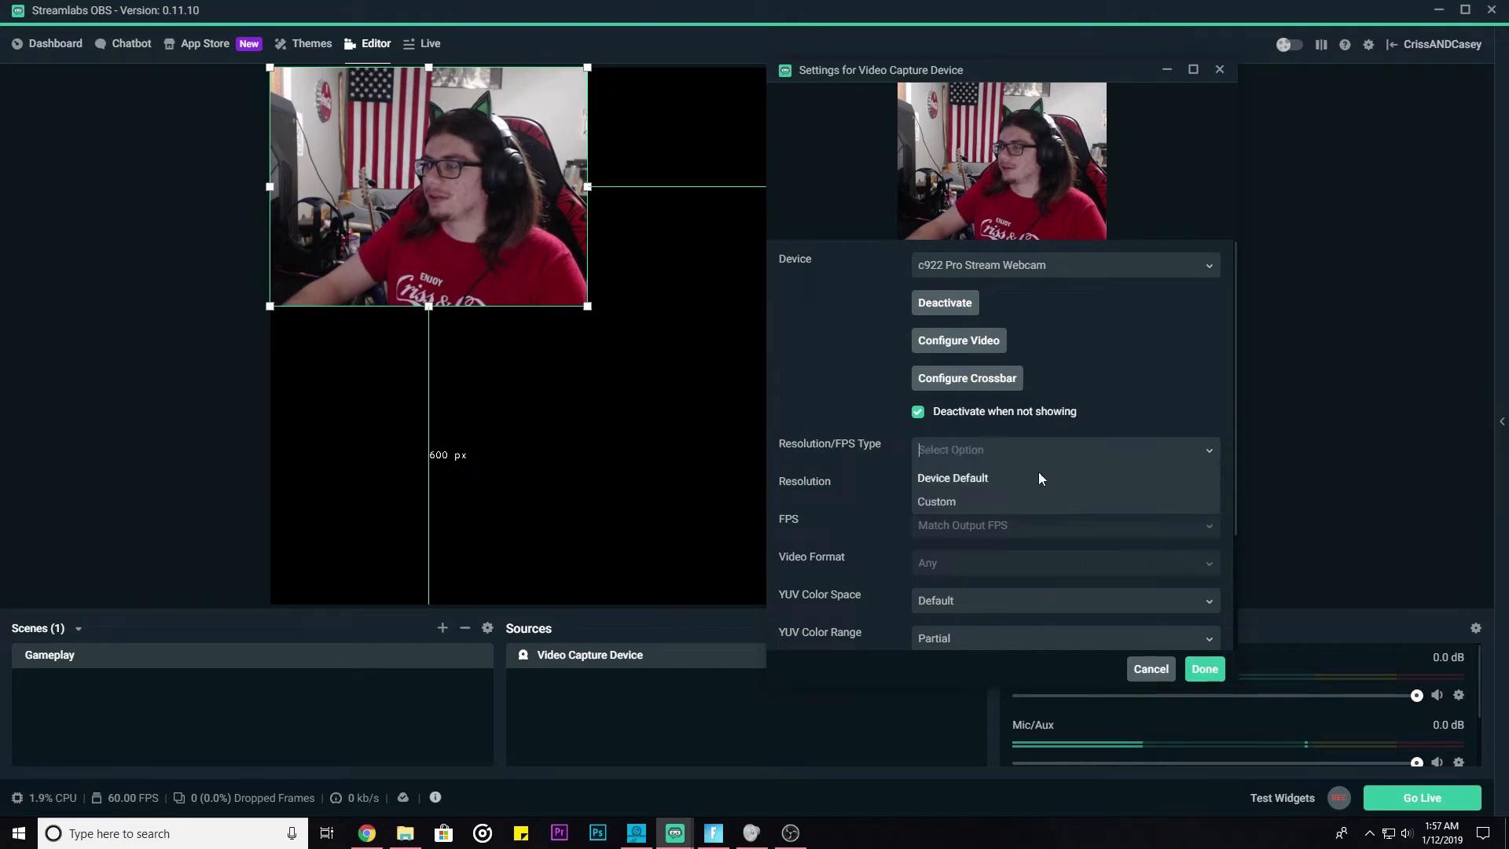
{"action": "left_click", "coordinate": [1007, 503]}
- Set the webcam source's resolution to 960x720
{"action": "left_click", "coordinate": [945, 495]}
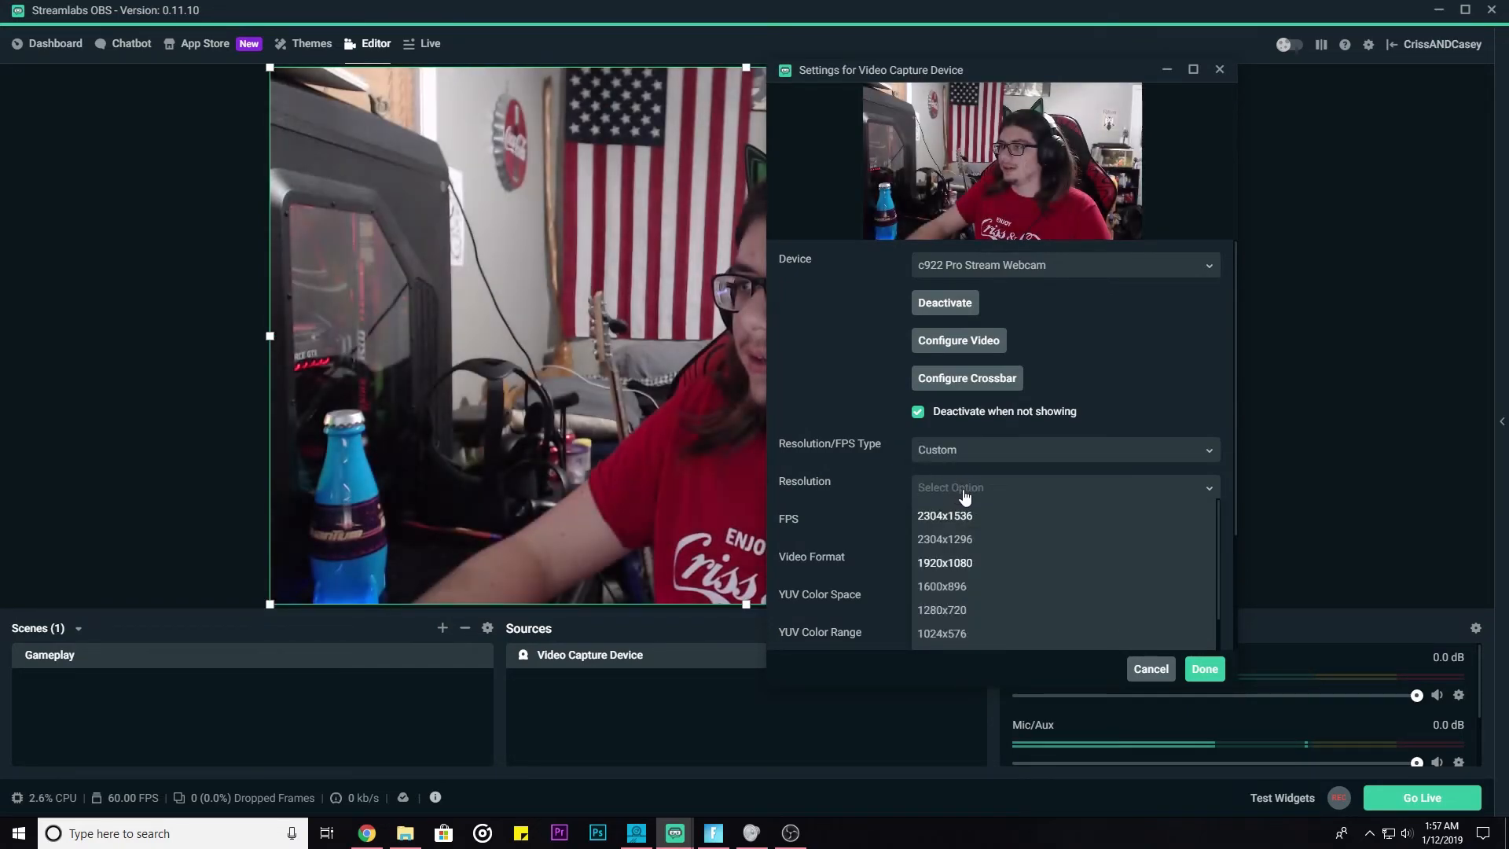
{"action": "left_click_drag", "start_coordinate": [906, 77], "coordinate": [778, 66]}
{"action": "scroll", "coordinate": [860, 570], "scroll_direction": "down", "scroll_amount": 3}
{"action": "scroll", "coordinate": [860, 570], "scroll_direction": "up", "scroll_amount": 2}
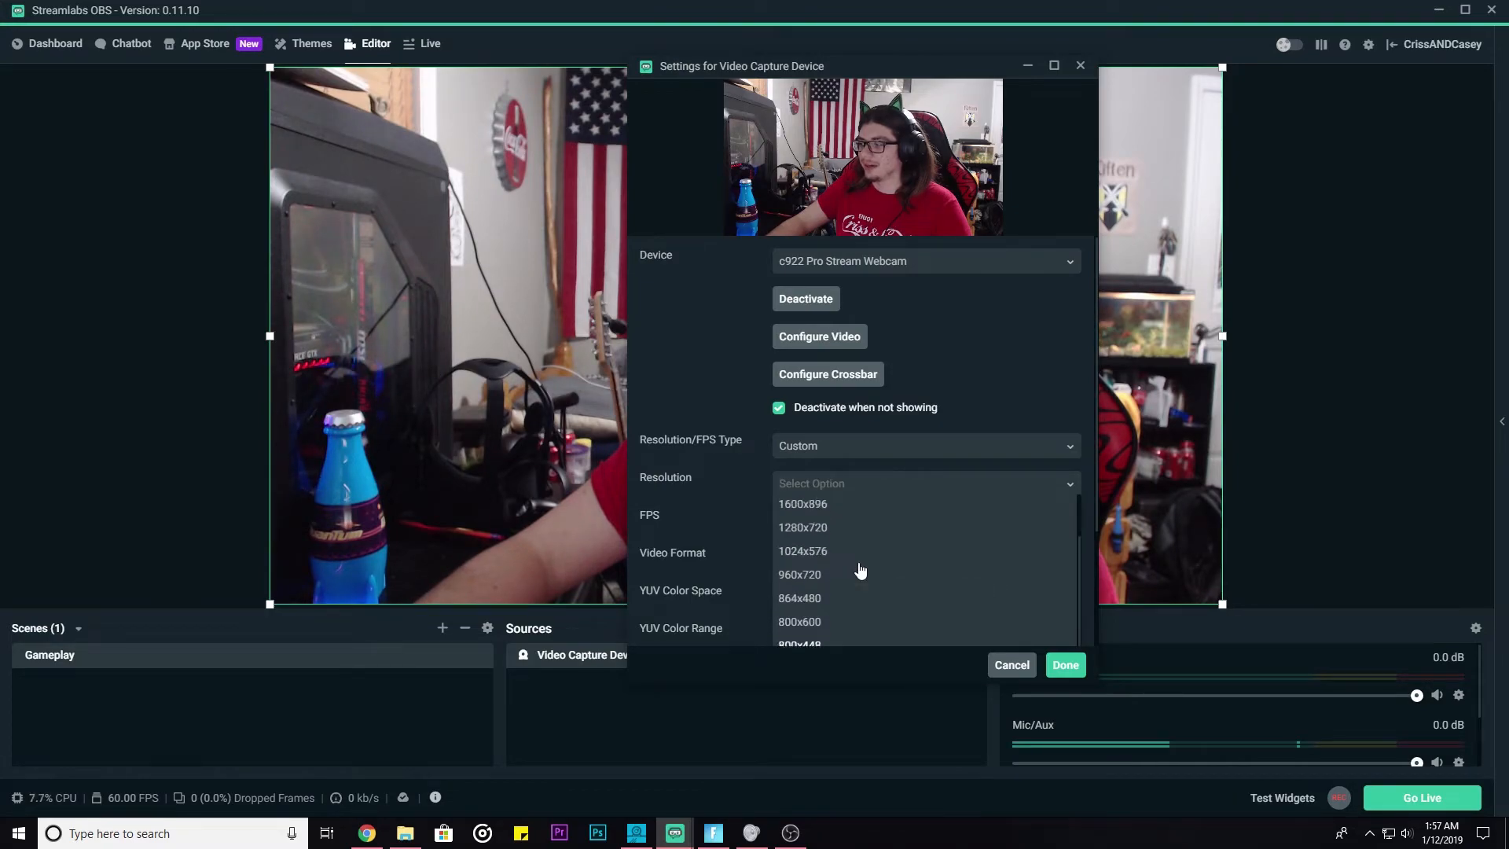
{"action": "left_click", "coordinate": [817, 577]}
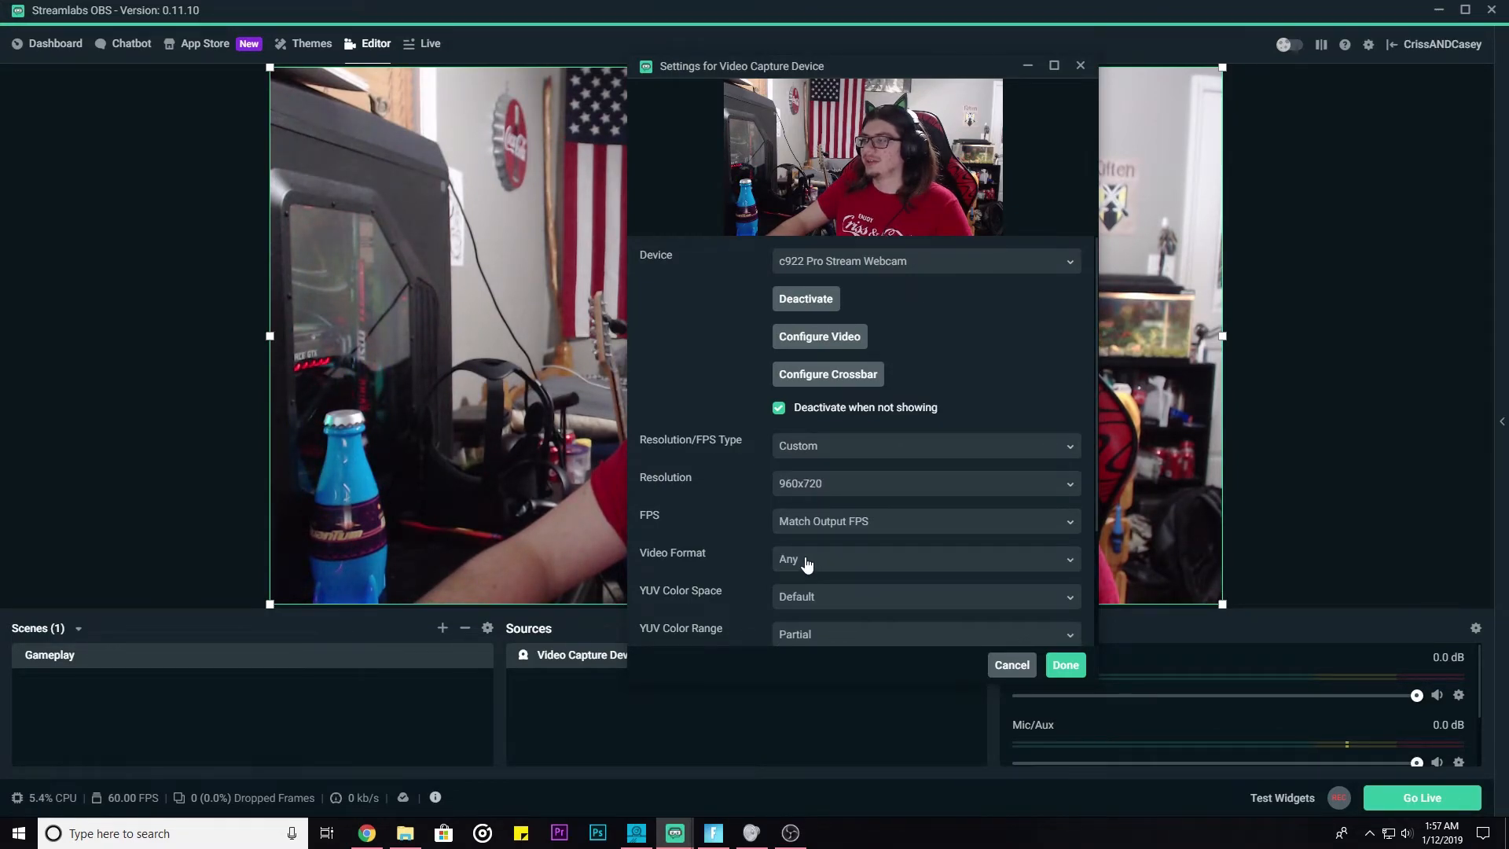
- Apply the webcam settings and shrink the webcam image on the canvas to about 381 x 286 px
{"action": "left_click_drag", "start_coordinate": [692, 64], "coordinate": [1049, 116]}
{"action": "left_click", "coordinate": [1421, 717]}
{"action": "left_click_drag", "start_coordinate": [746, 68], "coordinate": [460, 283]}
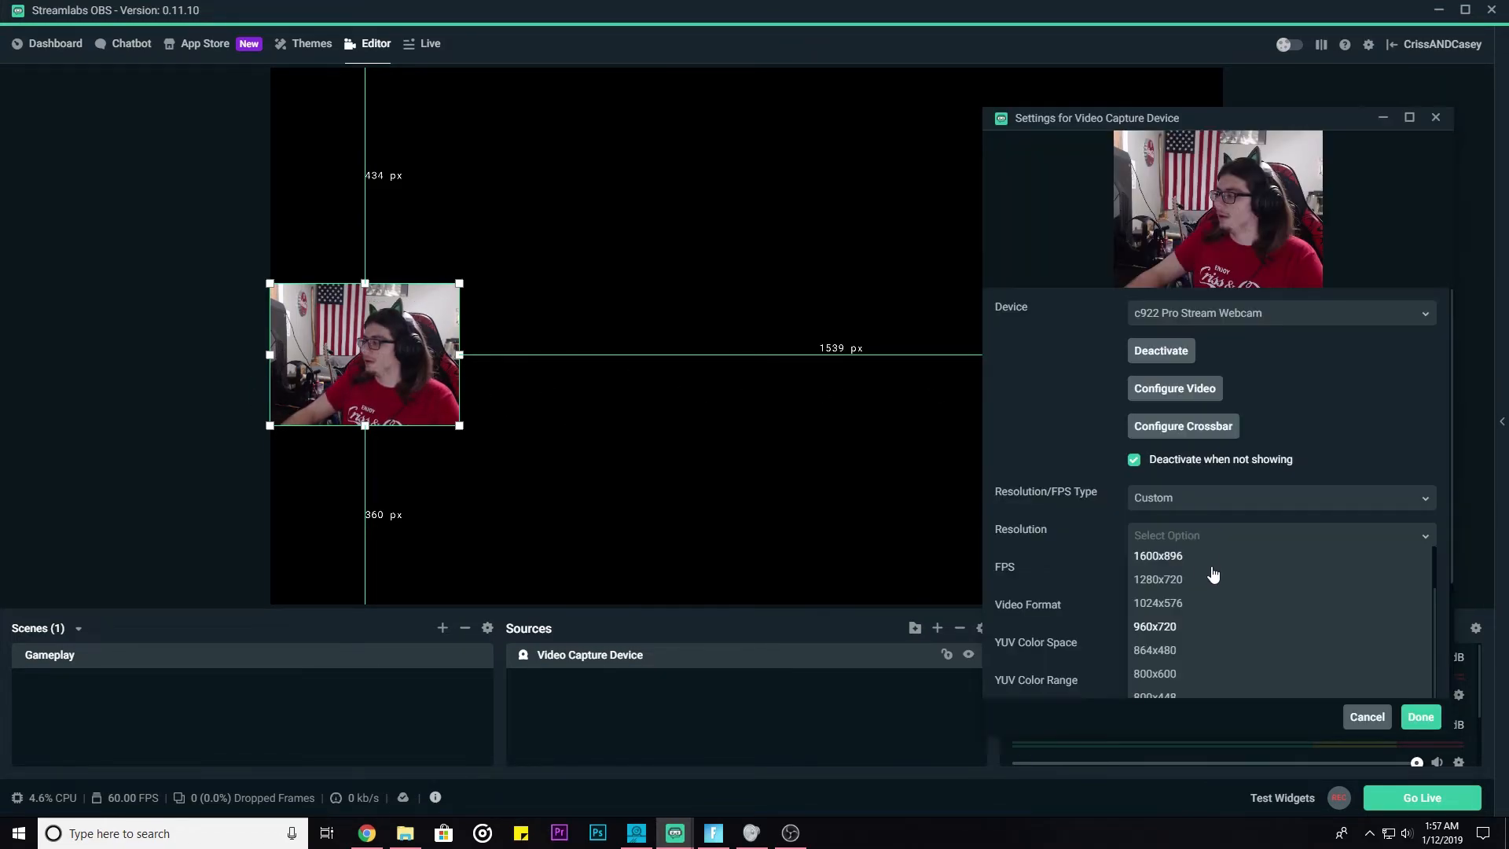
- Look through the available webcam resolutions and choose 1280x720
{"action": "scroll", "coordinate": [1206, 605], "scroll_direction": "up", "scroll_amount": 2}
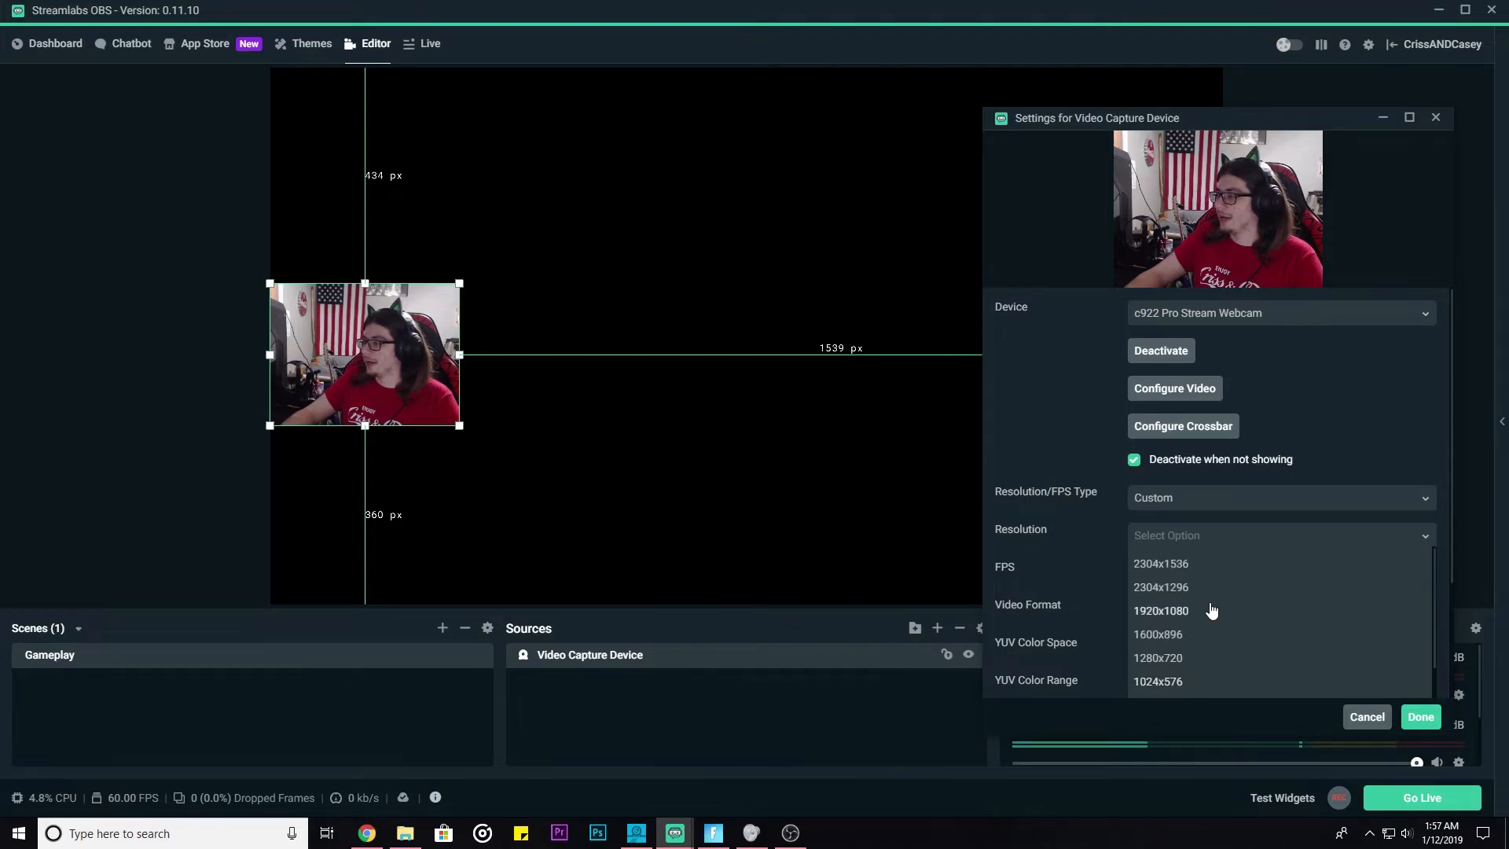
{"action": "scroll", "coordinate": [1210, 611], "scroll_direction": "down", "scroll_amount": 2}
{"action": "scroll", "coordinate": [1209, 613], "scroll_direction": "up", "scroll_amount": 2}
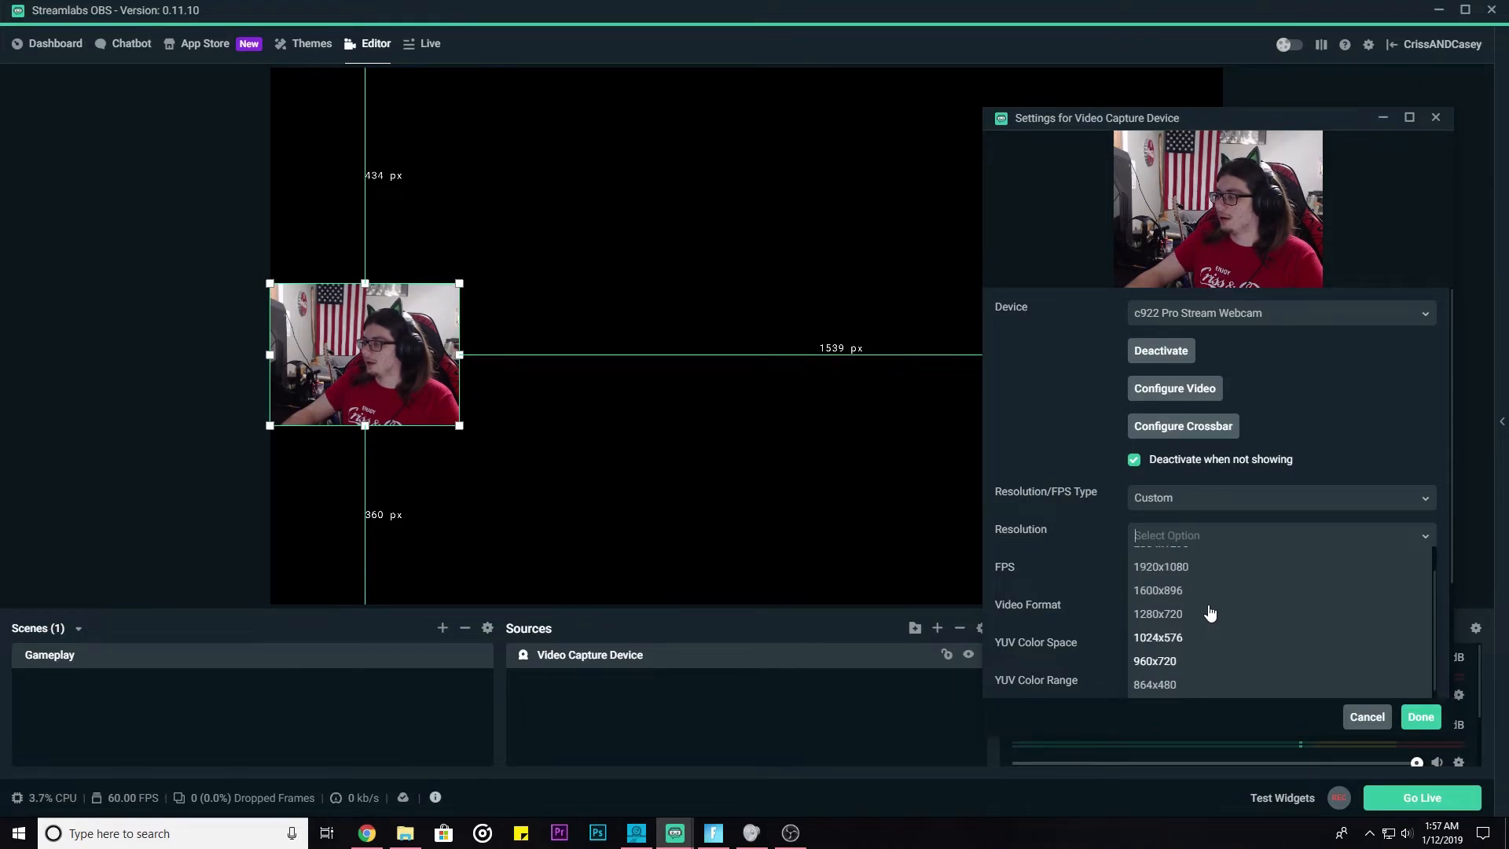
{"action": "scroll", "coordinate": [1202, 623], "scroll_direction": "down", "scroll_amount": 2}
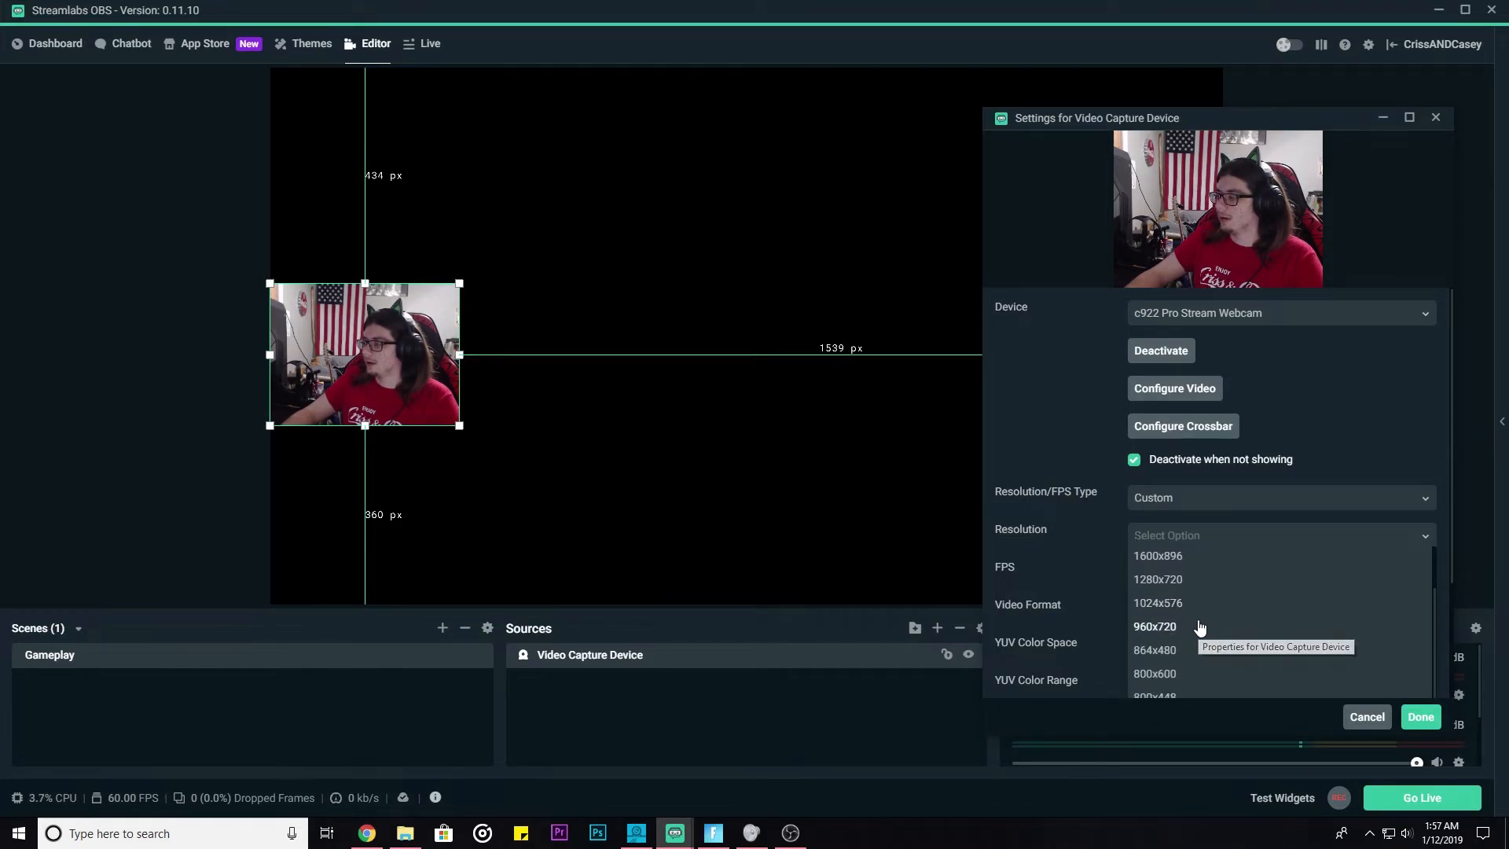
{"action": "left_click", "coordinate": [1182, 586]}
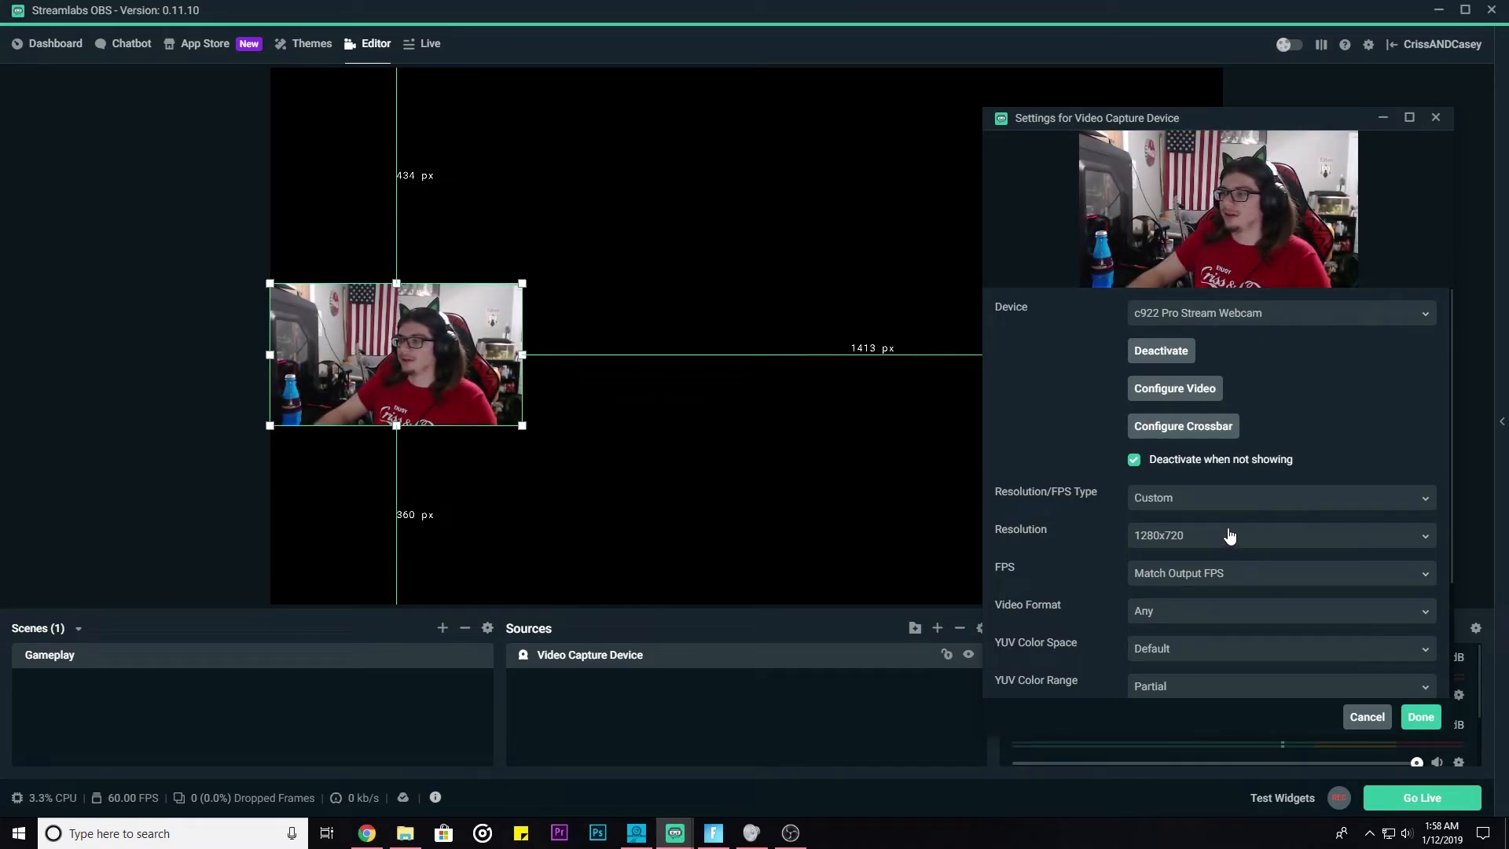
- Set the webcam source's resolution to 1920x1080 and shrink its image on the canvas to about 450 px wide
{"action": "left_click", "coordinate": [1170, 541]}
{"action": "scroll", "coordinate": [1181, 591], "scroll_direction": "up", "scroll_amount": 2}
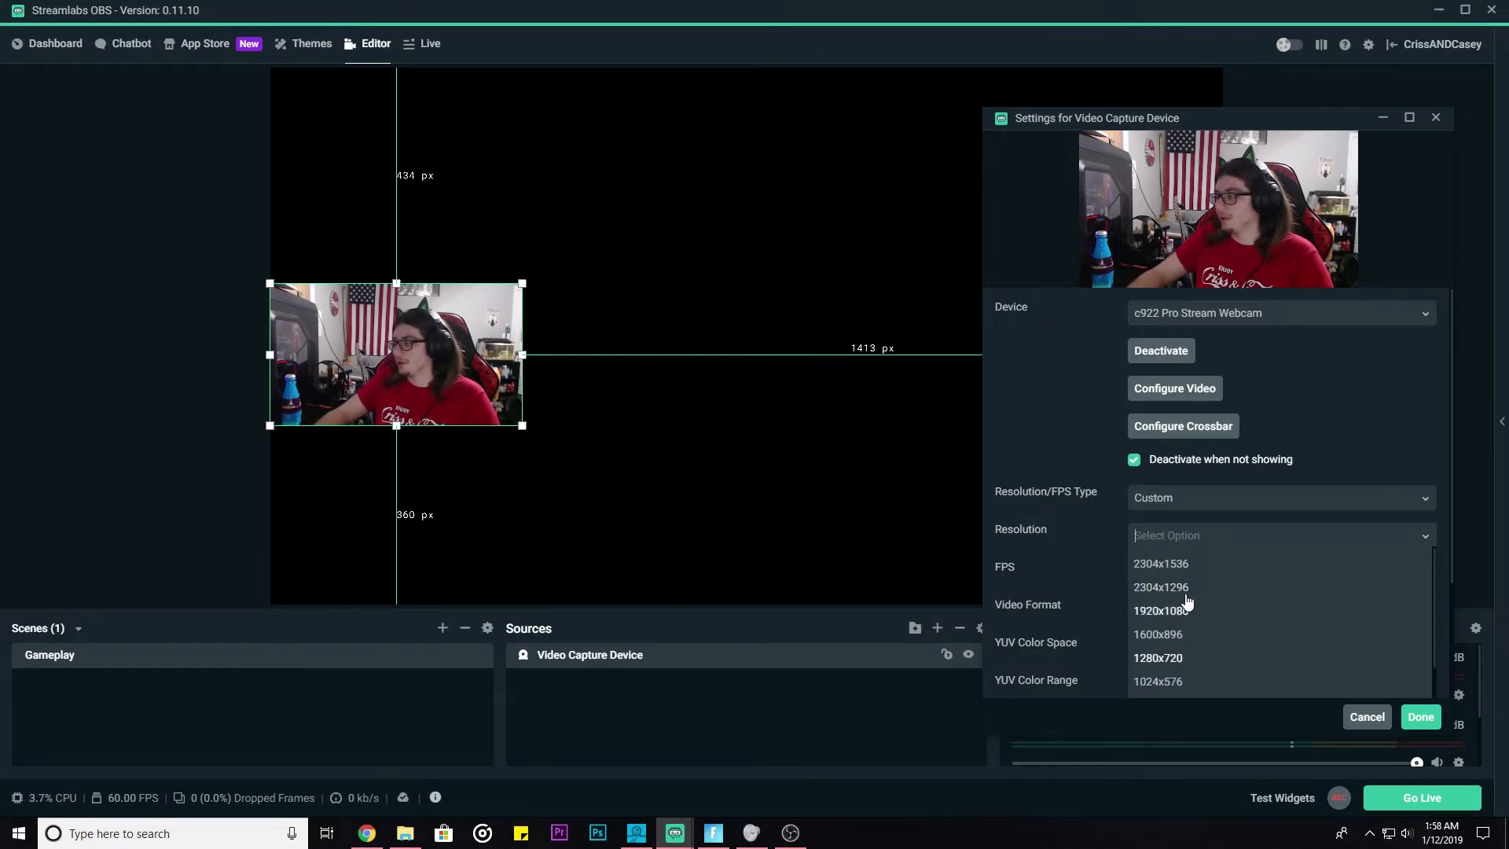
{"action": "left_click", "coordinate": [1189, 612]}
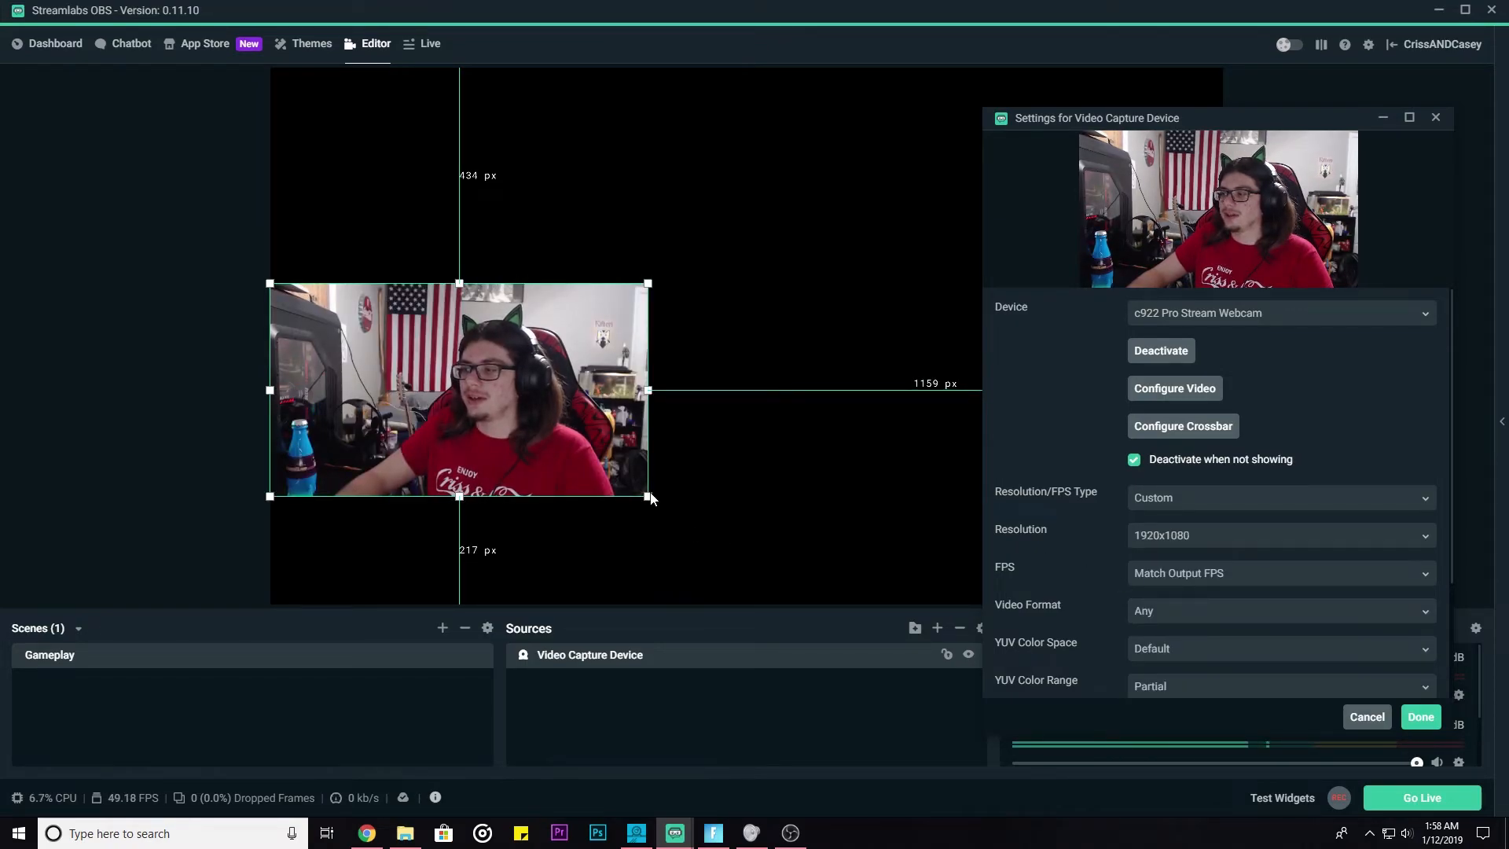
{"action": "left_click_drag", "start_coordinate": [648, 496], "coordinate": [461, 410]}
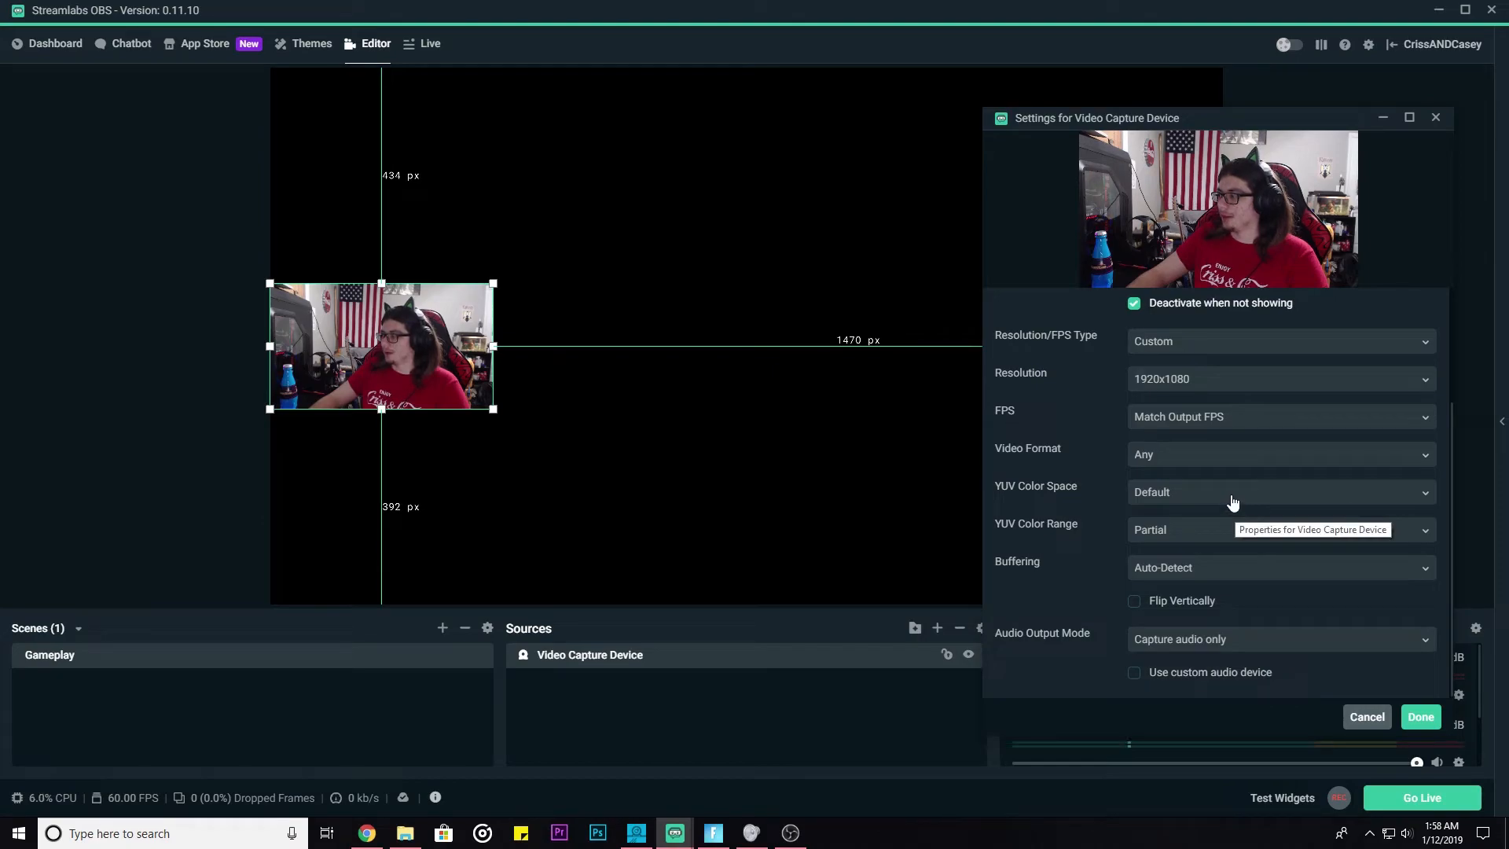
- Set the webcam source's YUV color space to 709 and its color range to Full, and apply the settings
{"action": "left_click", "coordinate": [1181, 497]}
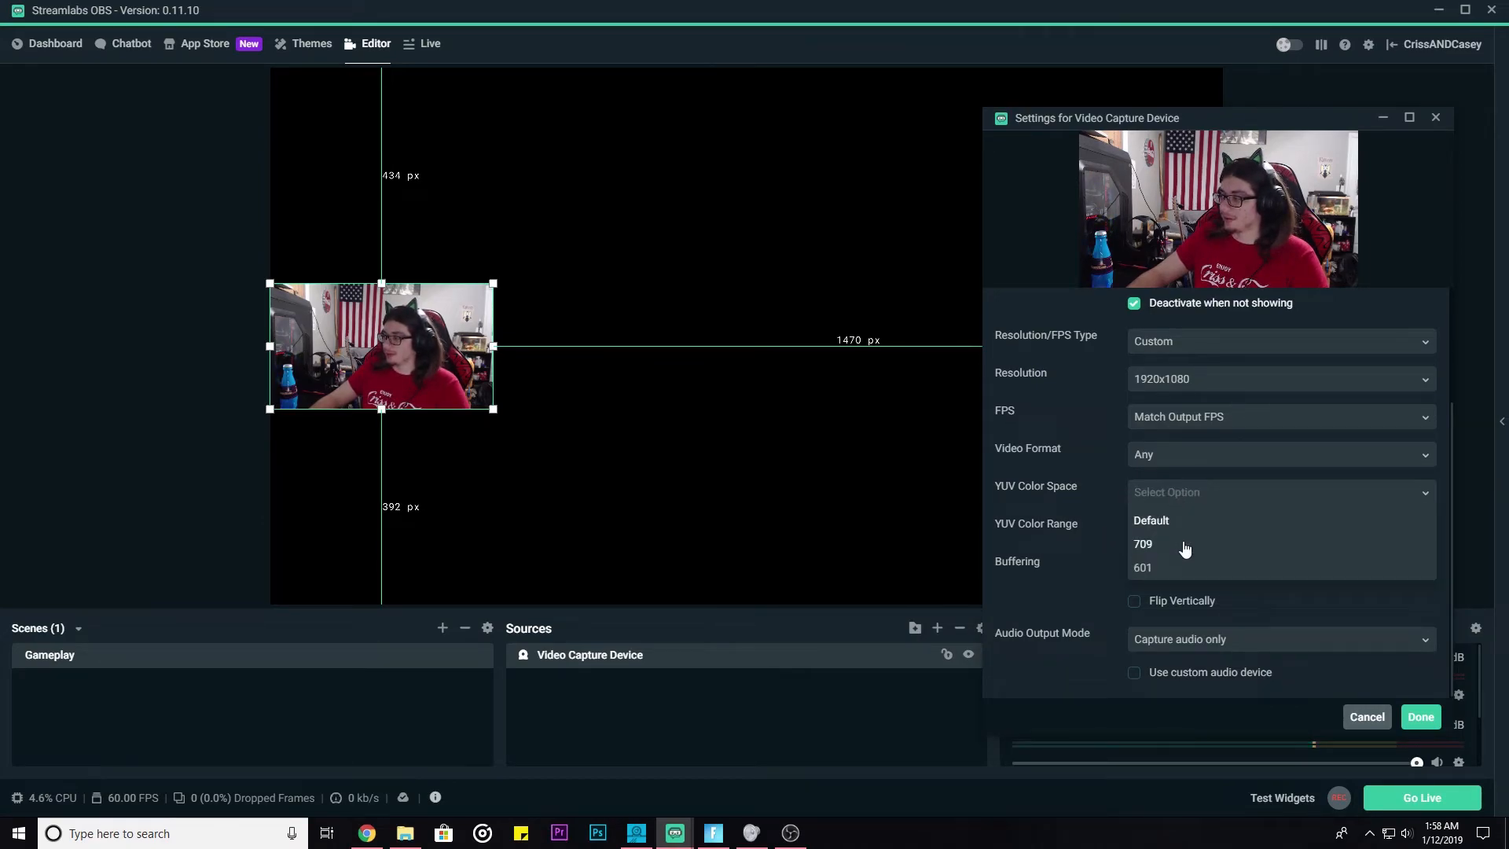
{"action": "left_click", "coordinate": [1187, 547]}
{"action": "left_click", "coordinate": [1183, 534]}
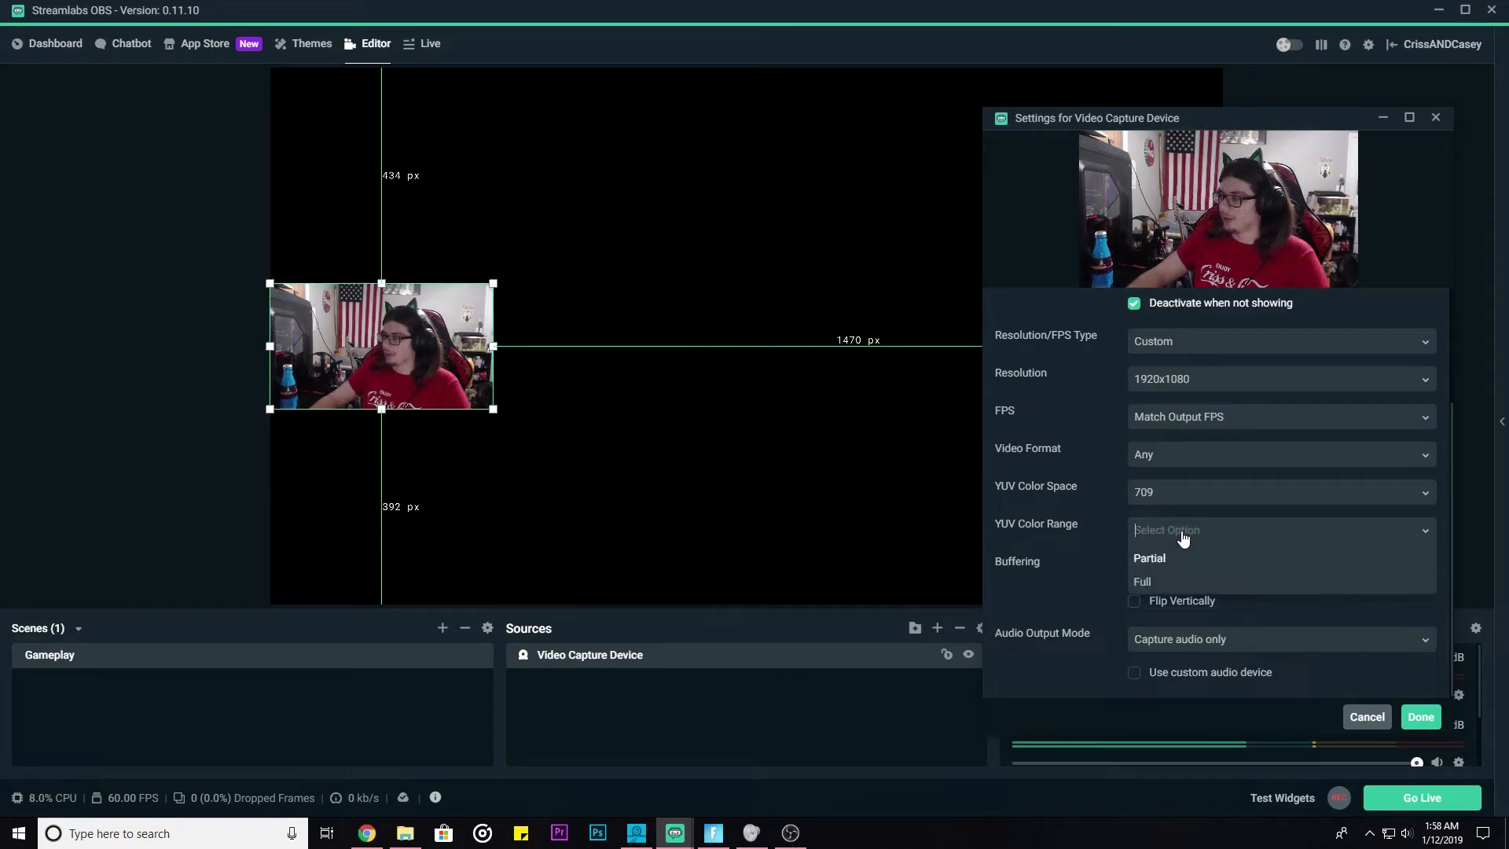
{"action": "left_click", "coordinate": [1157, 586]}
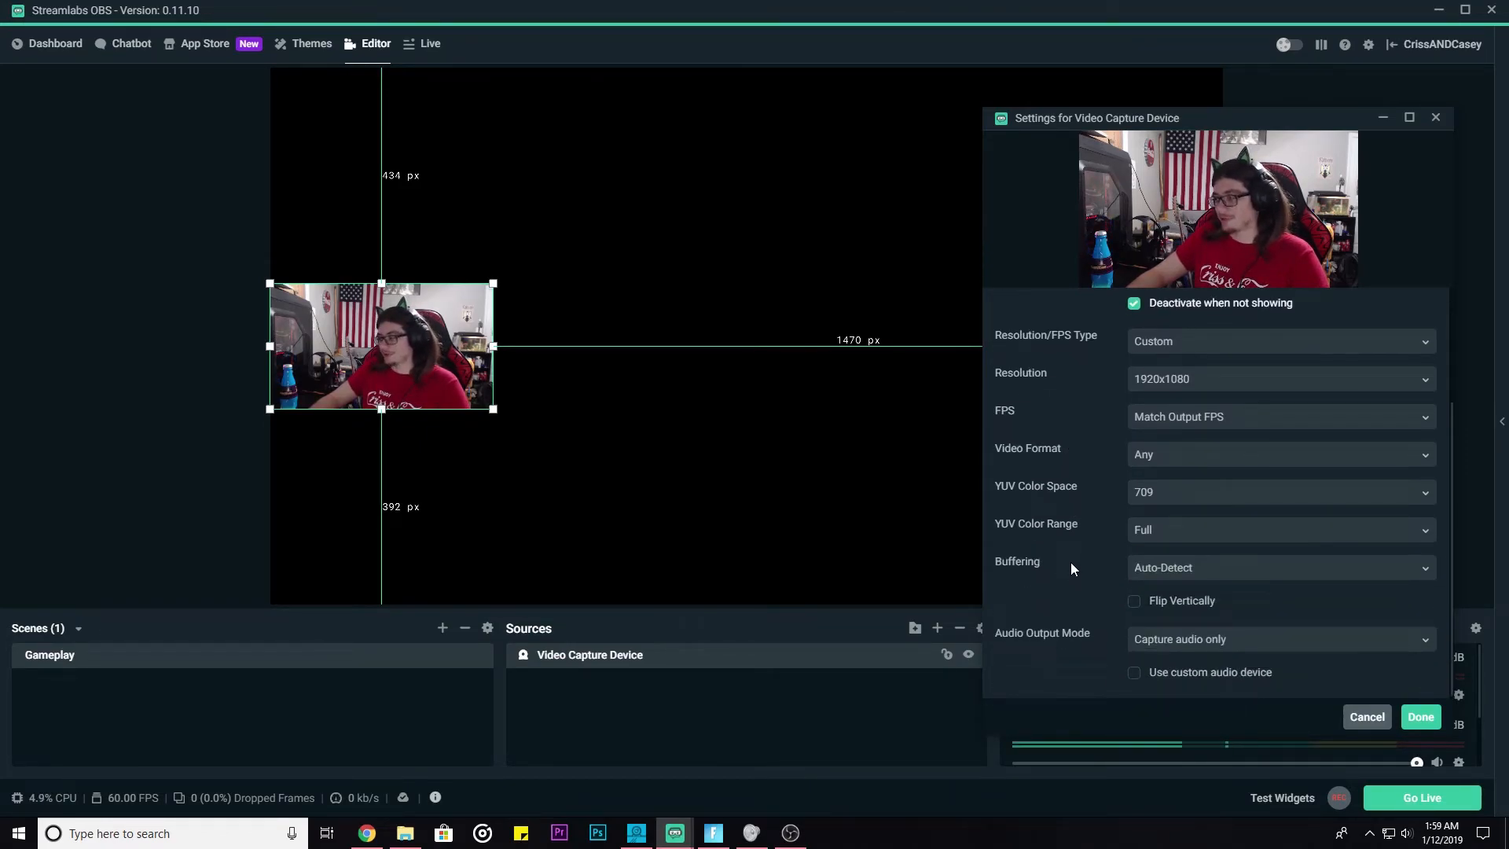
{"action": "left_click", "coordinate": [1414, 717]}
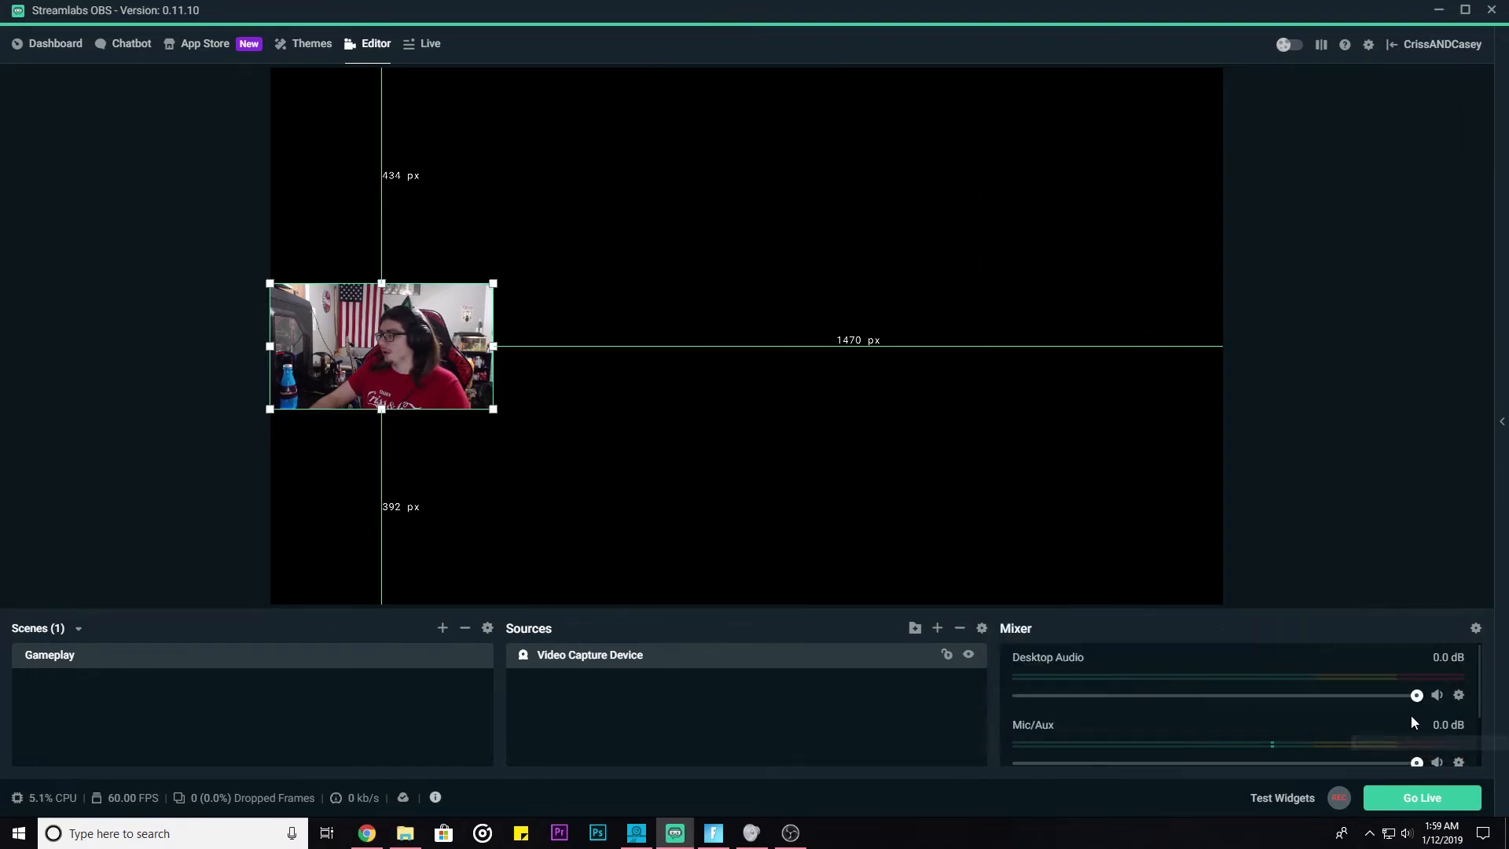
- Transform the Video Capture Device source with Fit to Screen
{"action": "right_click", "coordinate": [603, 662]}
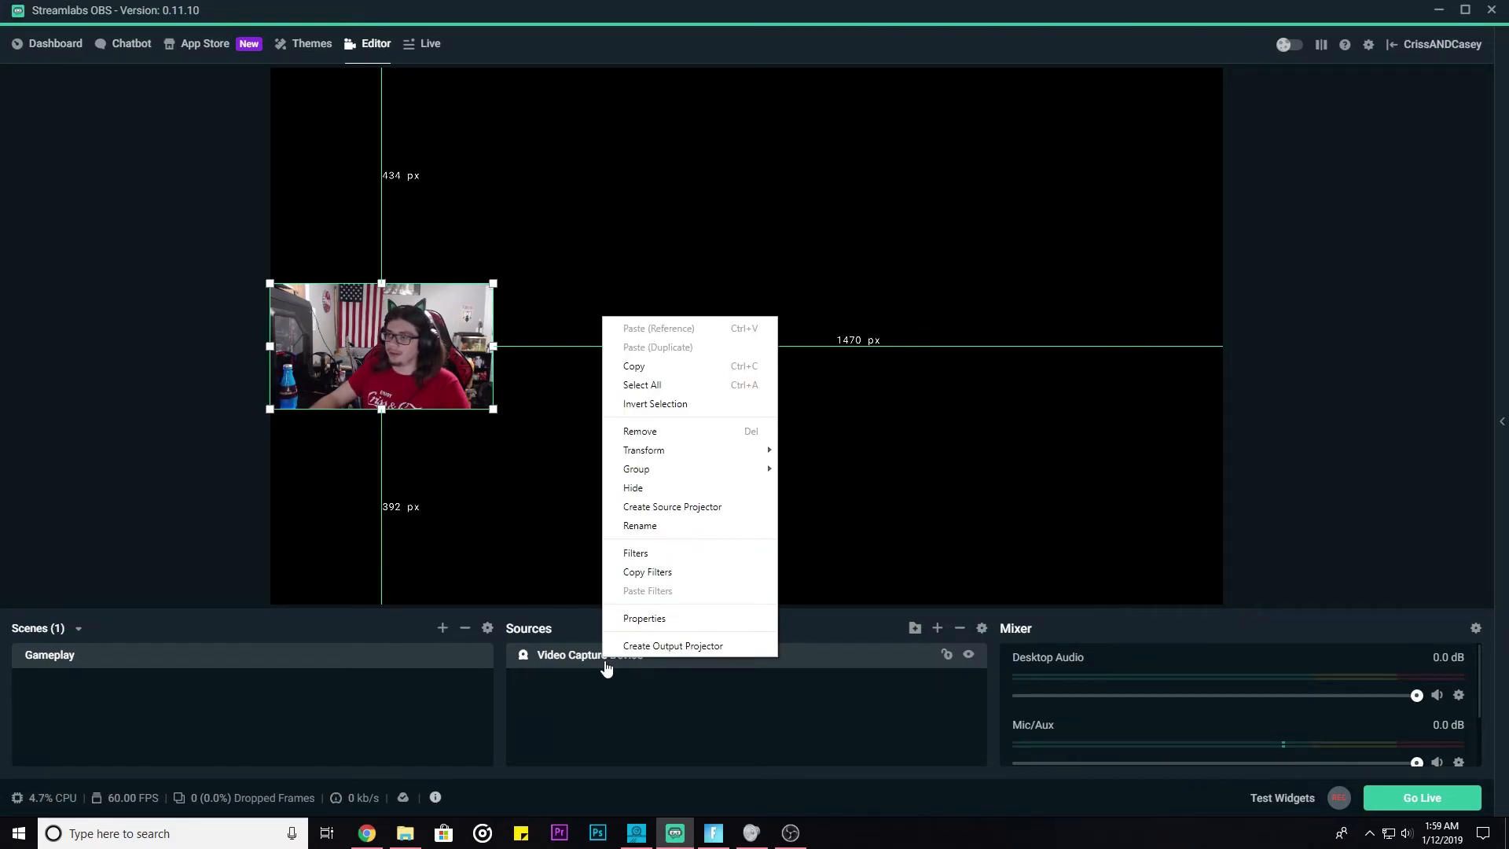
{"action": "mouse_move", "coordinate": [662, 447]}
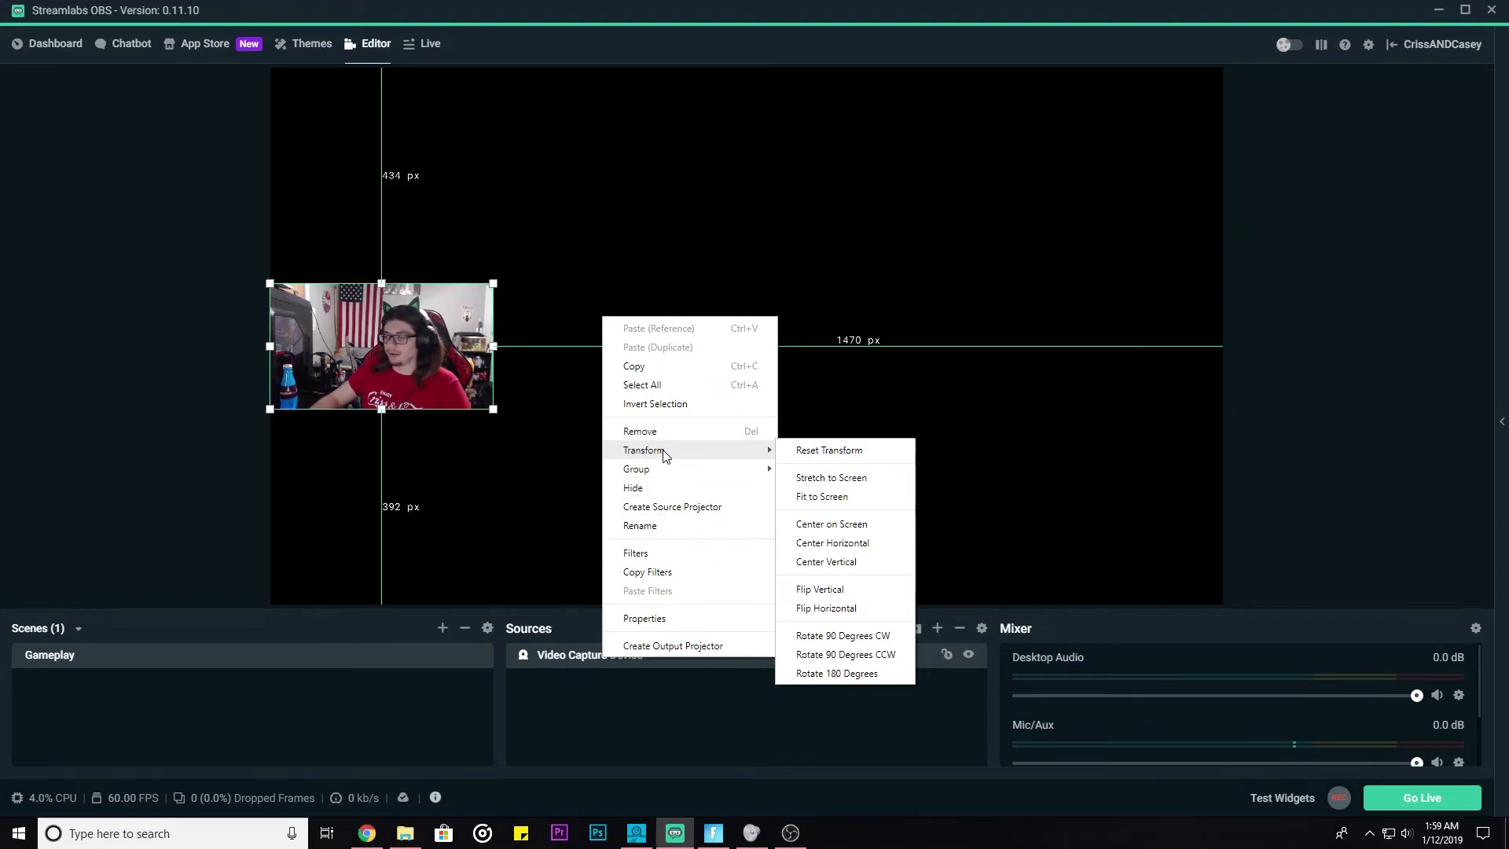
{"action": "left_click", "coordinate": [826, 496]}
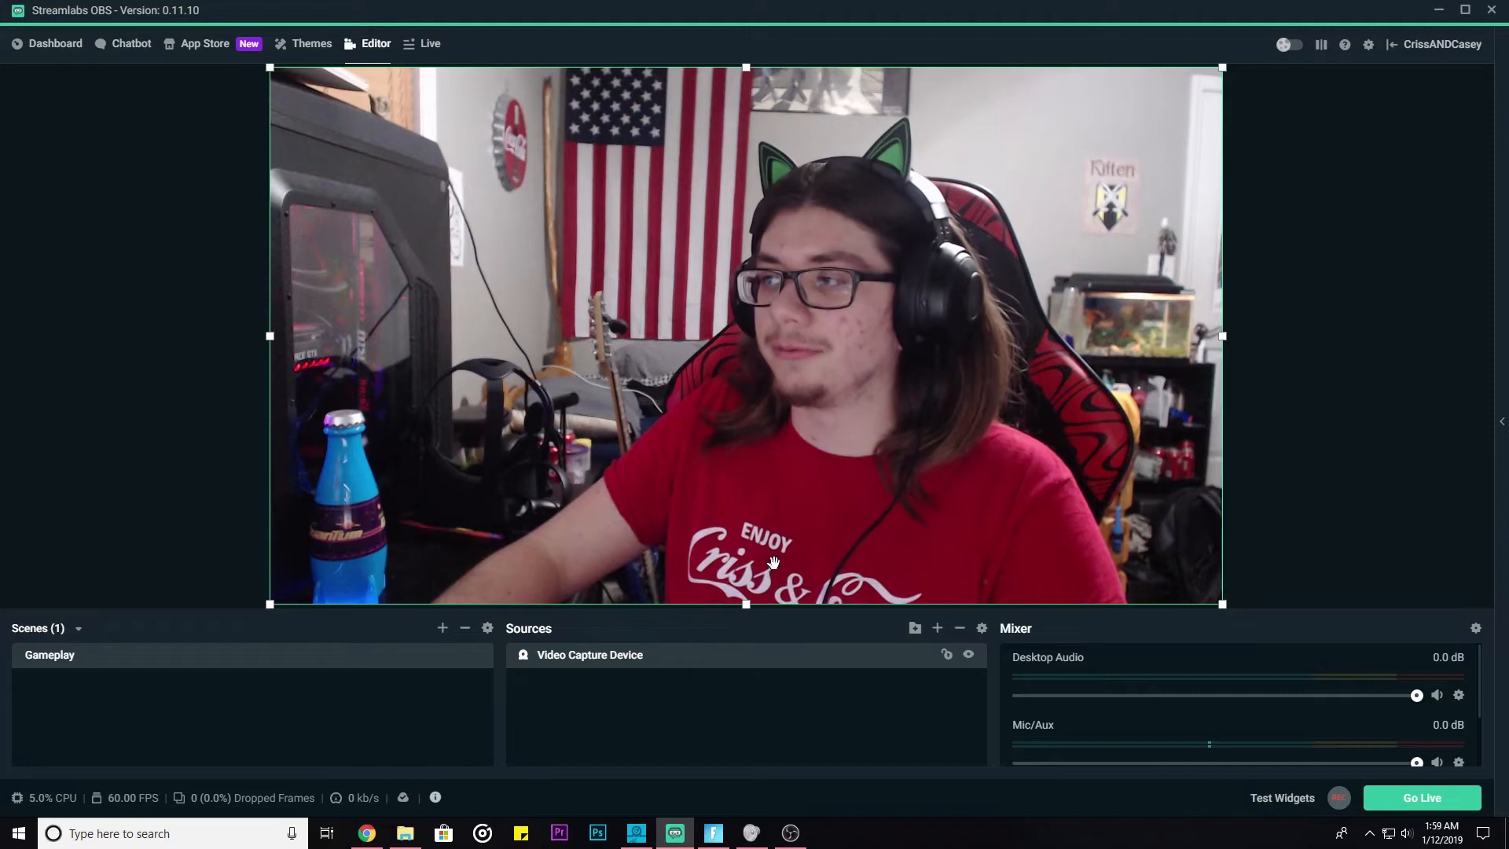
- Center the full-canvas Video Capture Device source vertically
{"action": "right_click", "coordinate": [627, 655]}
{"action": "mouse_move", "coordinate": [727, 447]}
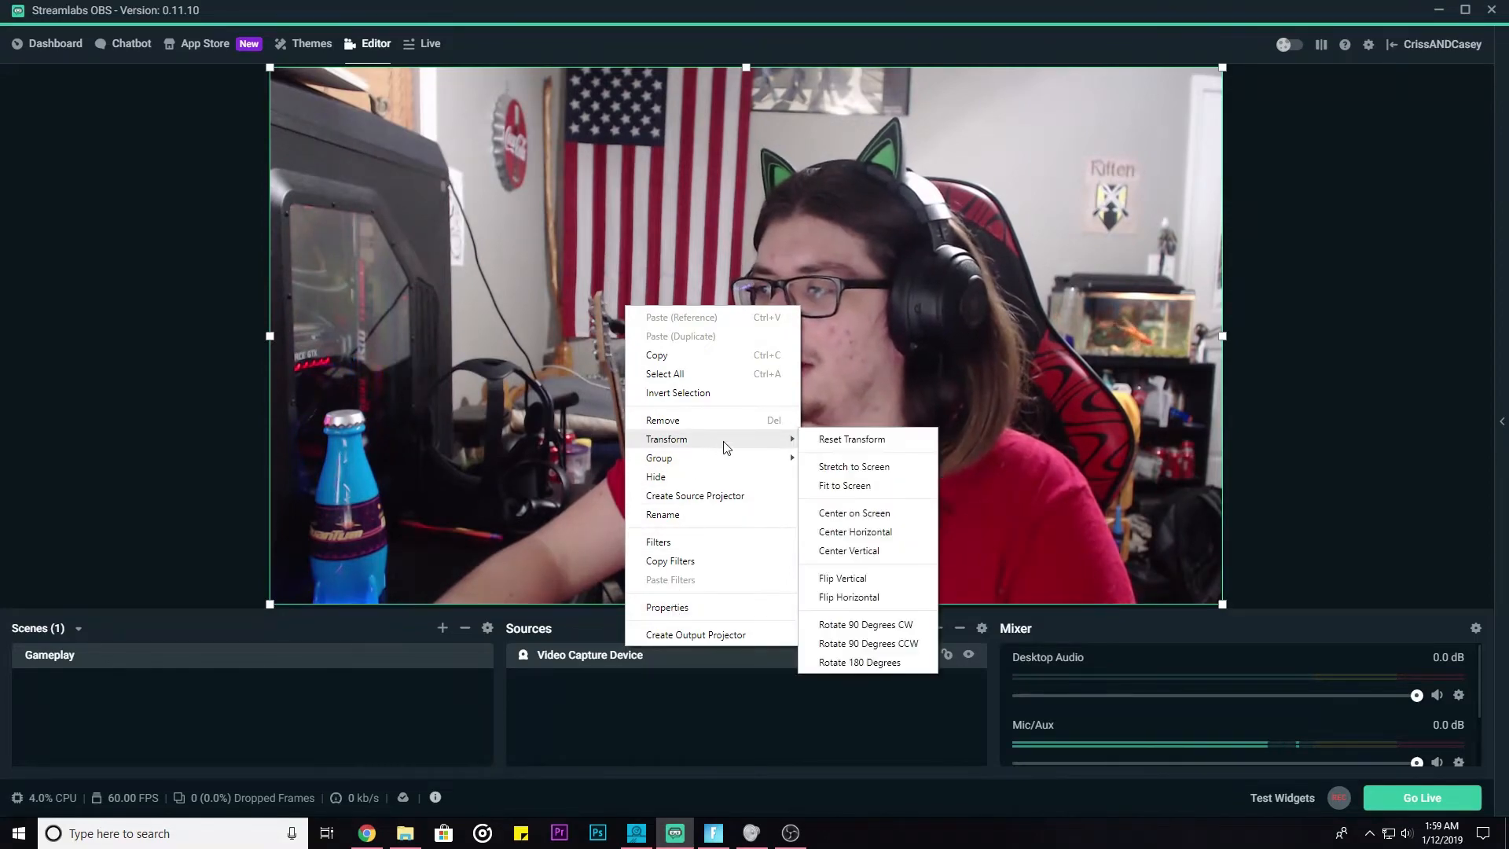
{"action": "left_click", "coordinate": [857, 550]}
- Shrink the webcam image to about 431 px wide and place it against the canvas's left edge, about 148 px above the bottom
{"action": "left_click_drag", "start_coordinate": [1156, 565], "coordinate": [485, 186]}
{"action": "left_click_drag", "start_coordinate": [417, 149], "coordinate": [401, 460]}
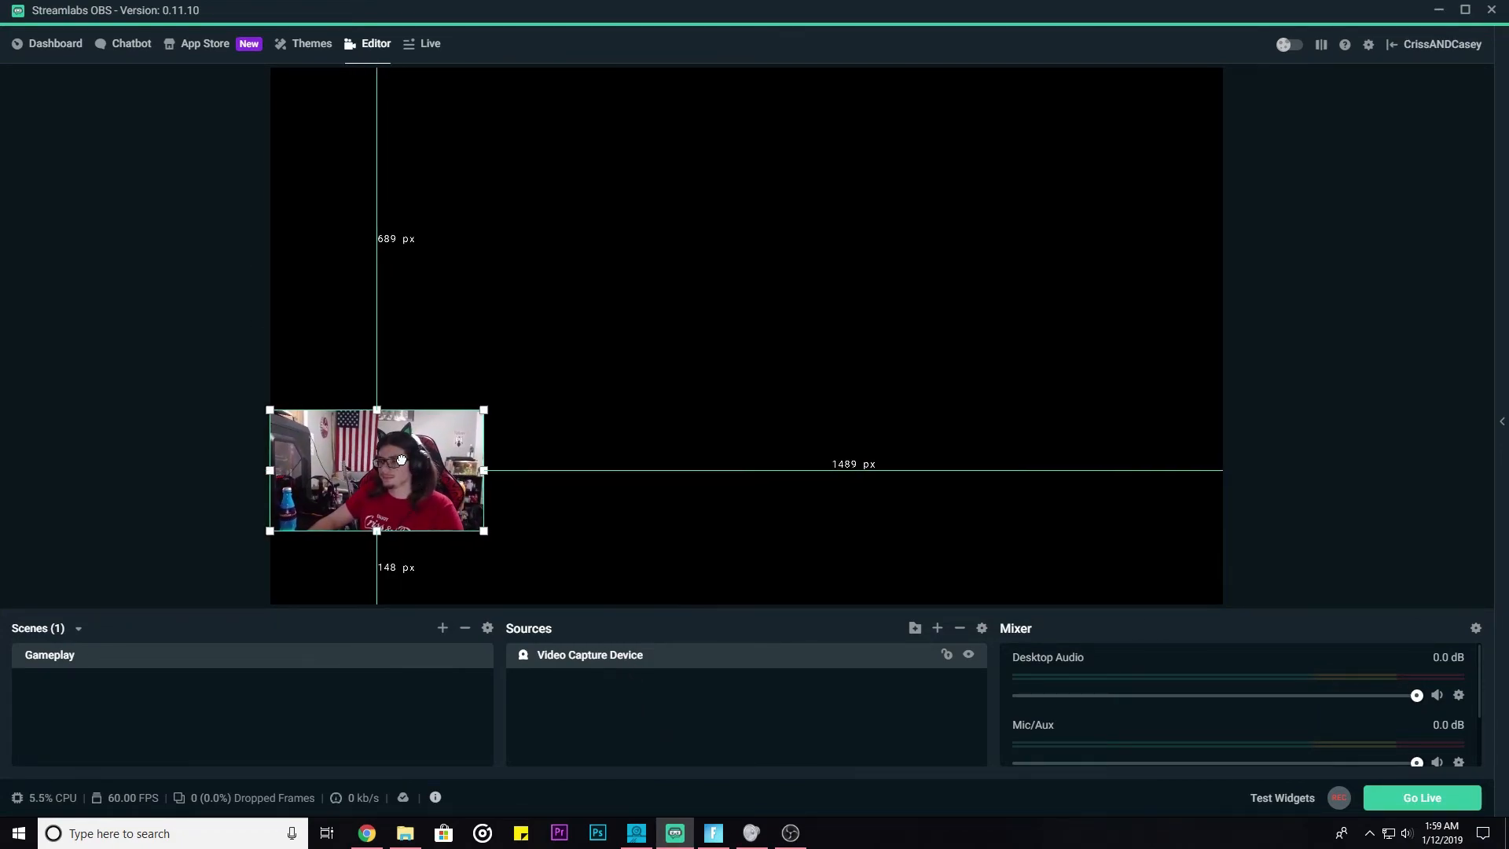
{"action": "right_click", "coordinate": [618, 649]}
{"action": "left_click", "coordinate": [665, 611]}
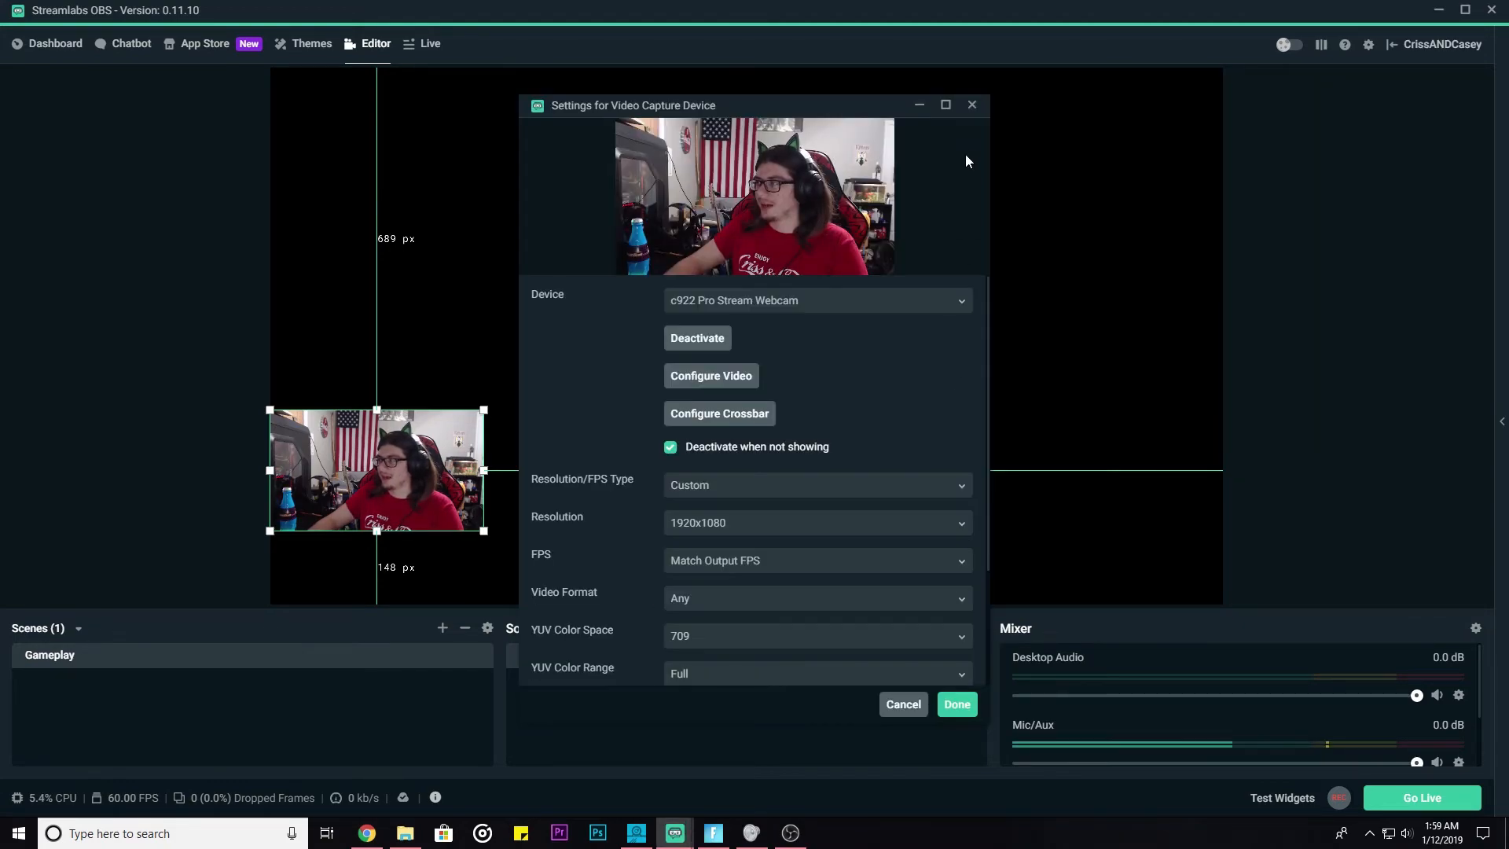
{"action": "left_click", "coordinate": [972, 105]}
- Transform the shrunken webcam source with Center Vertical, keeping it at the canvas's left edge
{"action": "right_click", "coordinate": [596, 657]}
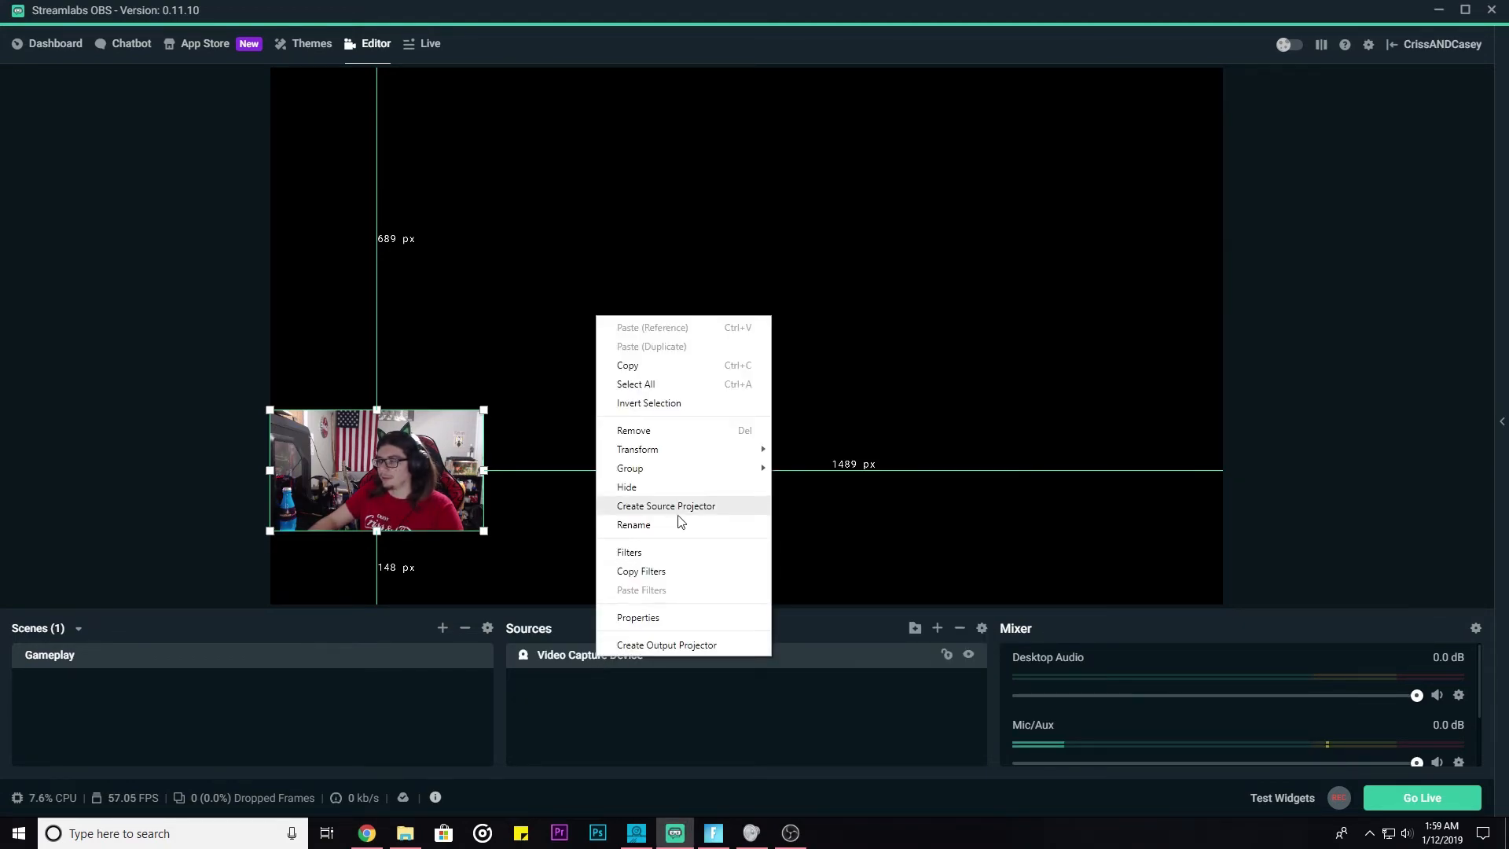
{"action": "mouse_move", "coordinate": [728, 447]}
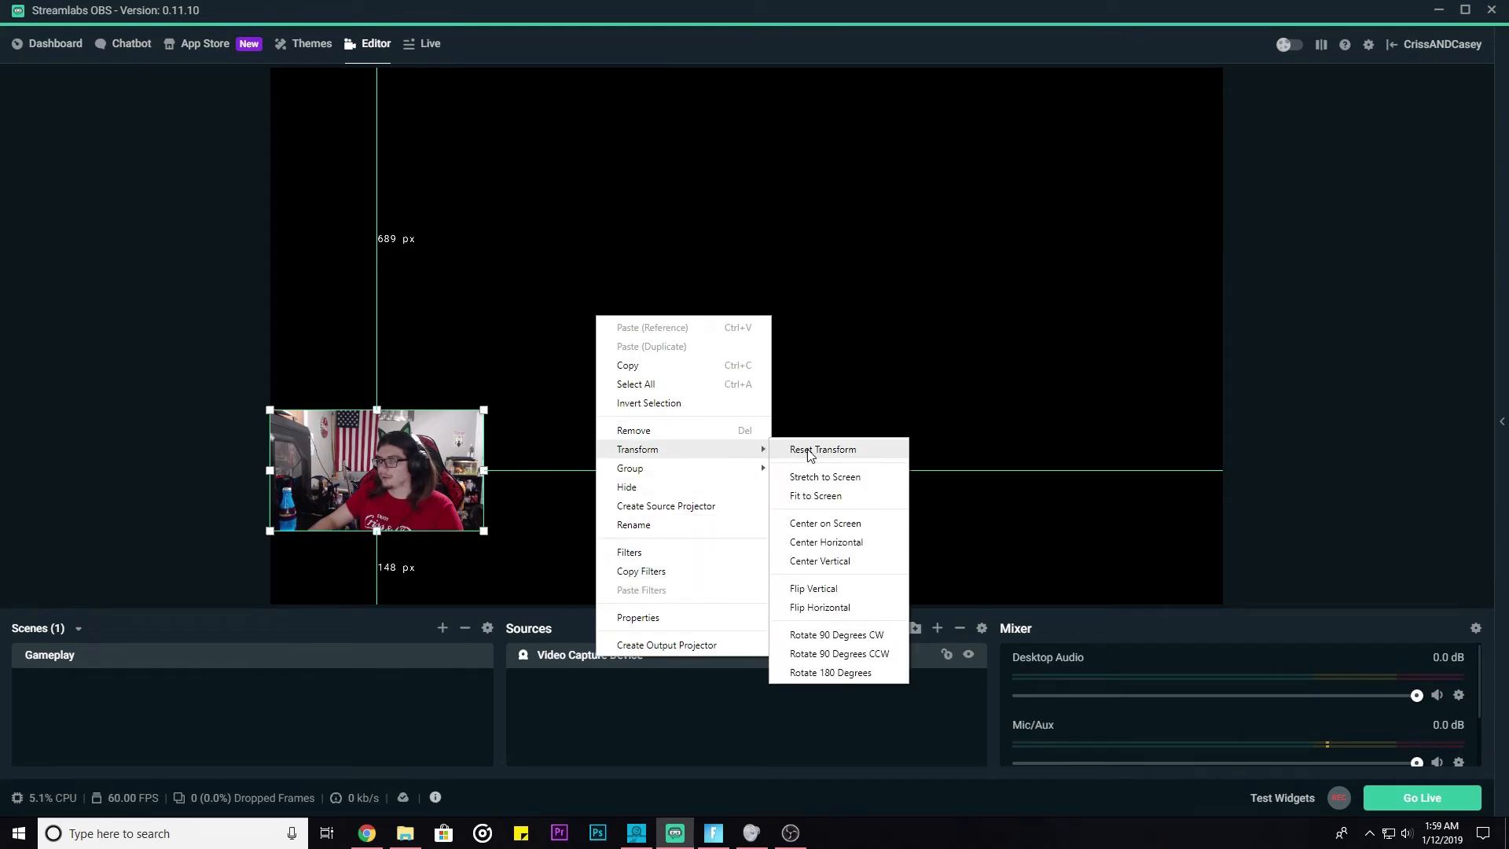
{"action": "left_click", "coordinate": [867, 566]}
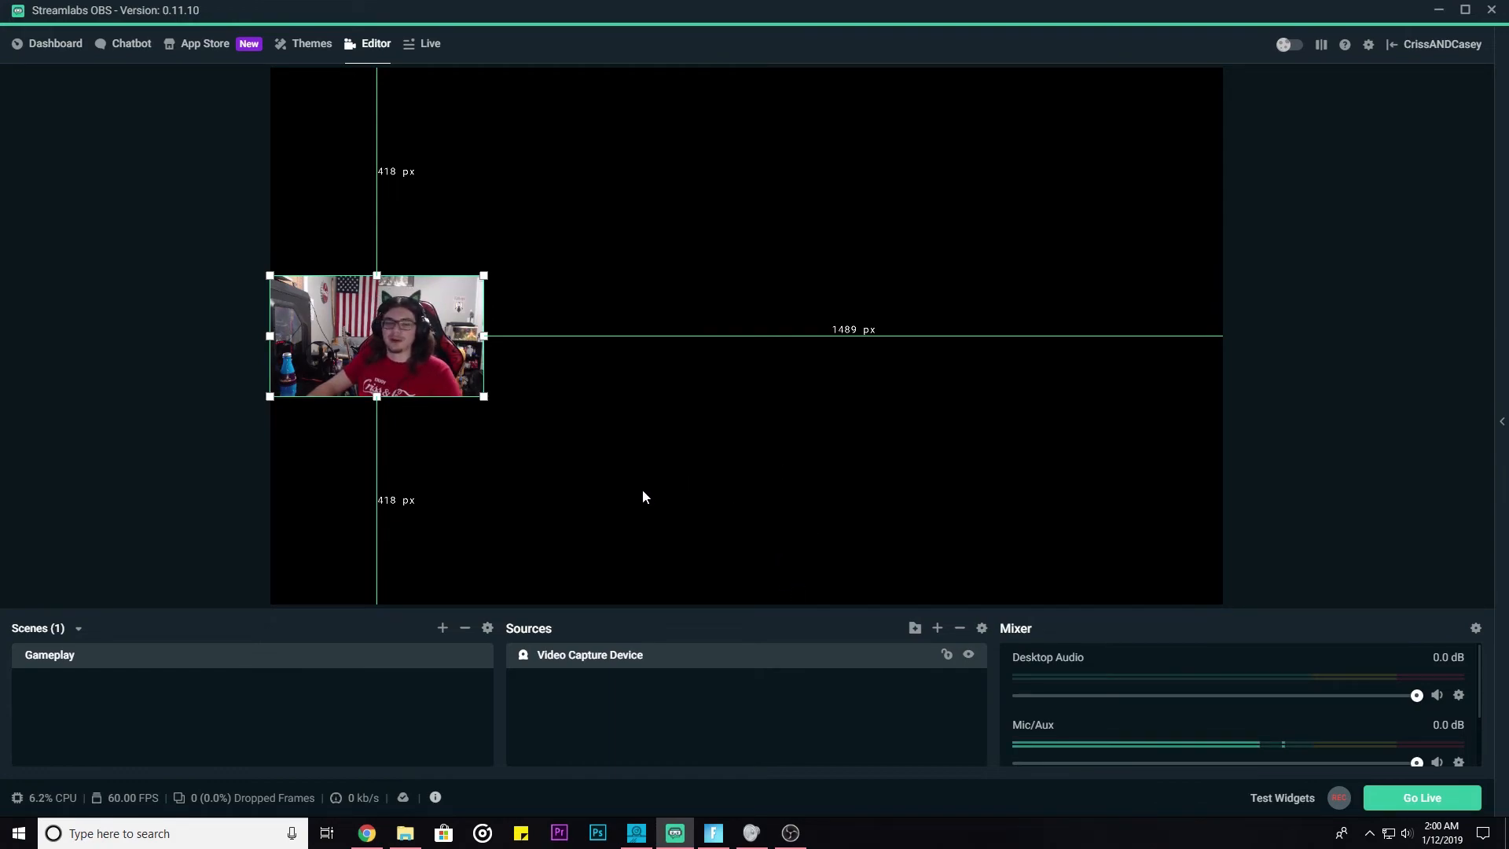
- Try Flip Vertical on the webcam source, and flip it back upright
{"action": "right_click", "coordinate": [608, 669]}
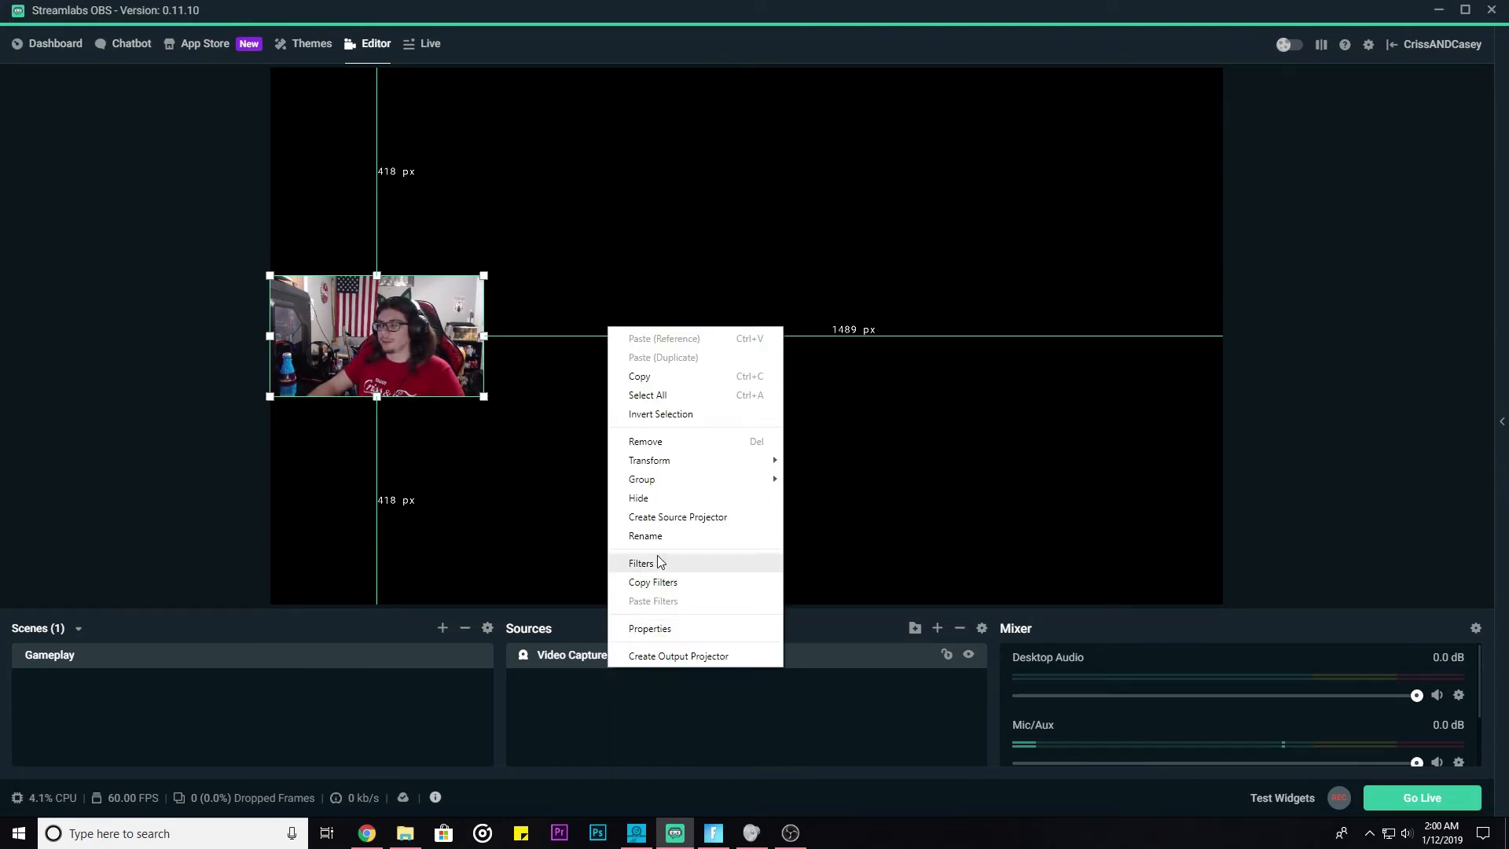
{"action": "mouse_move", "coordinate": [684, 464]}
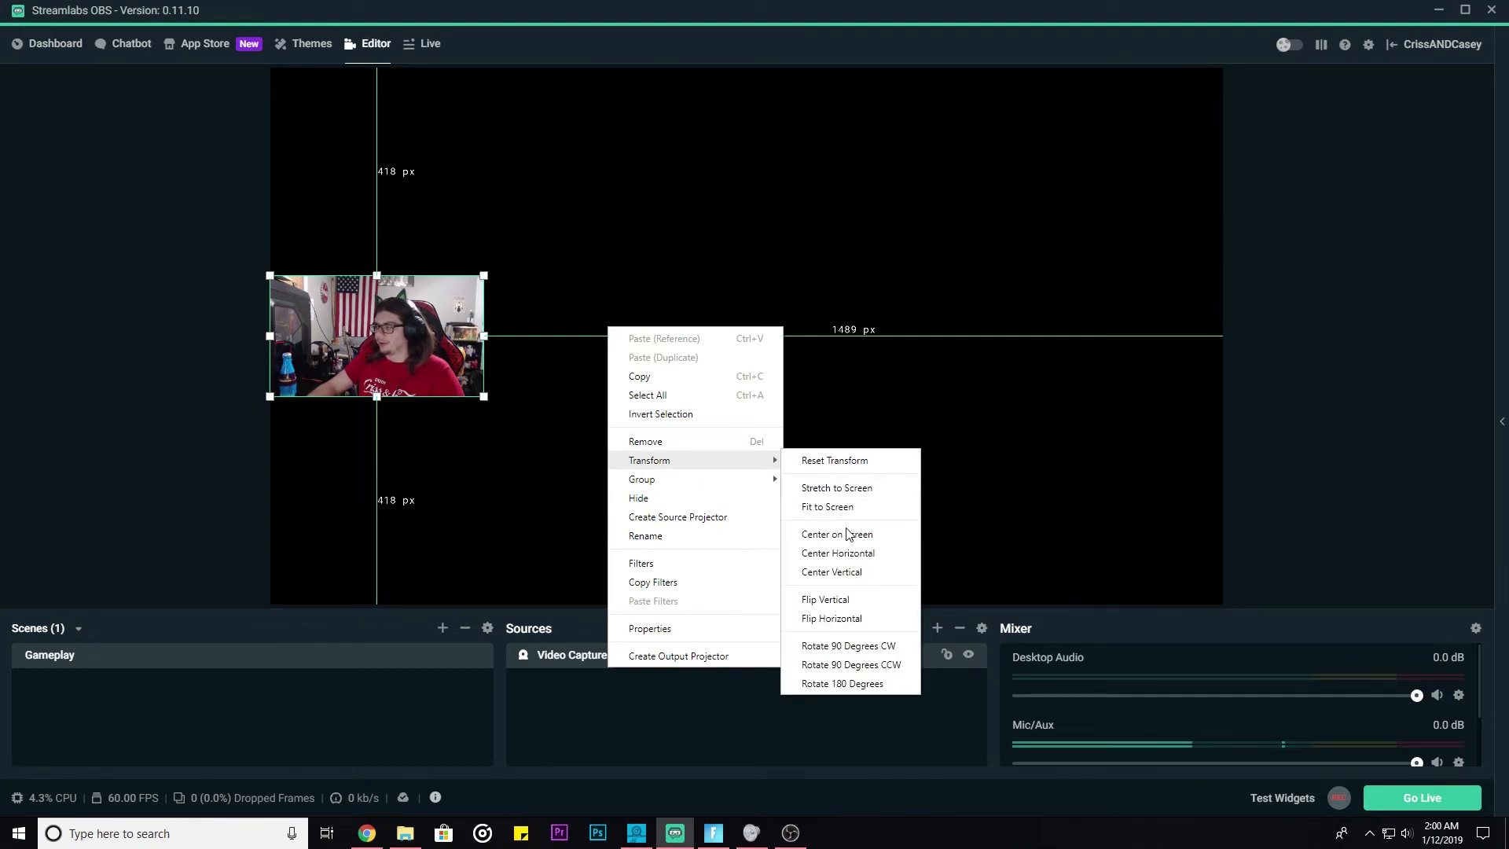
{"action": "left_click", "coordinate": [860, 602]}
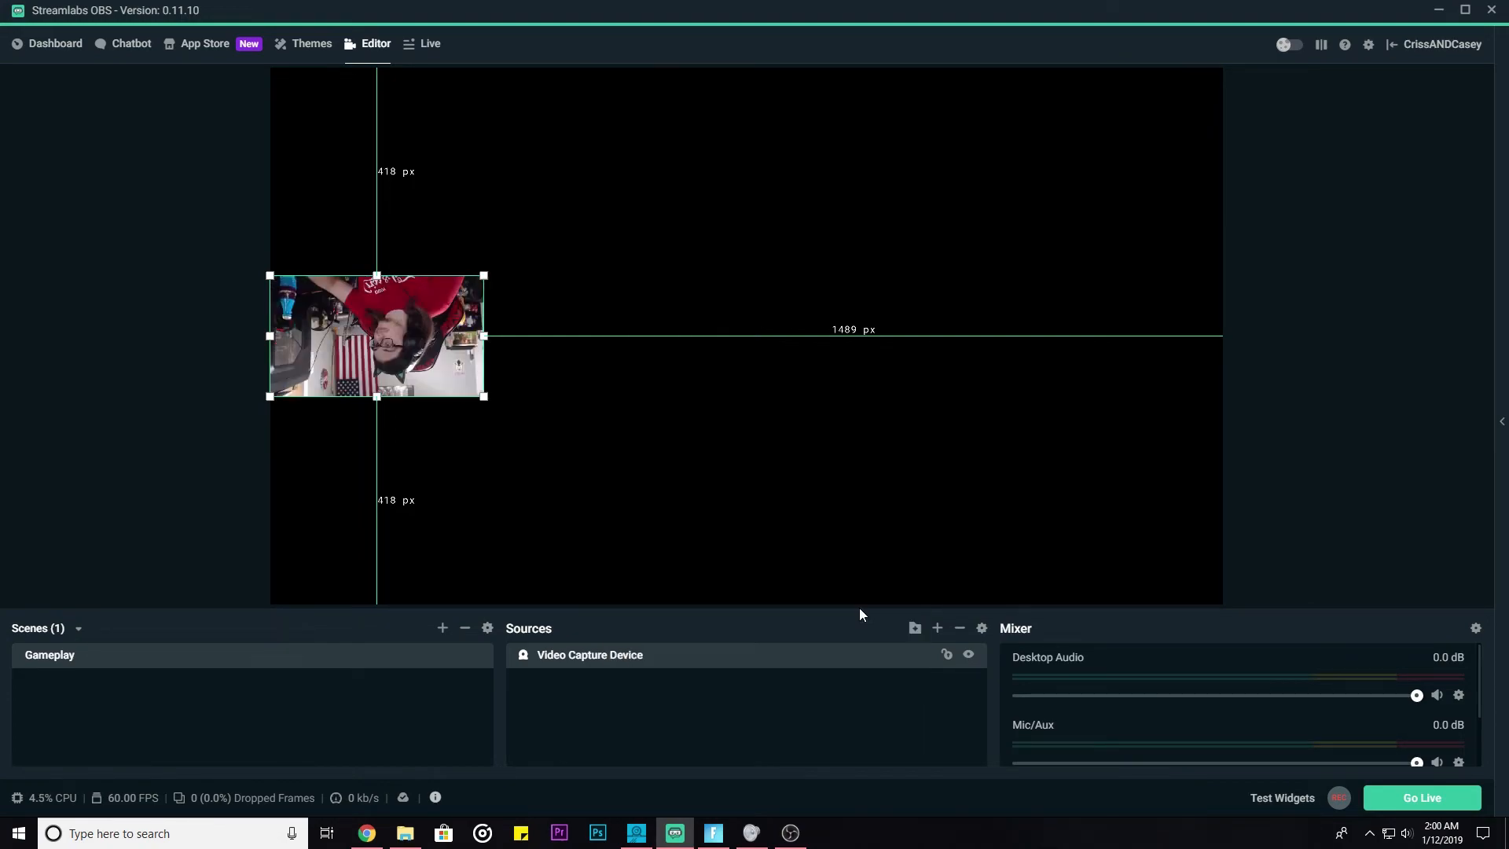
{"action": "right_click", "coordinate": [571, 669]}
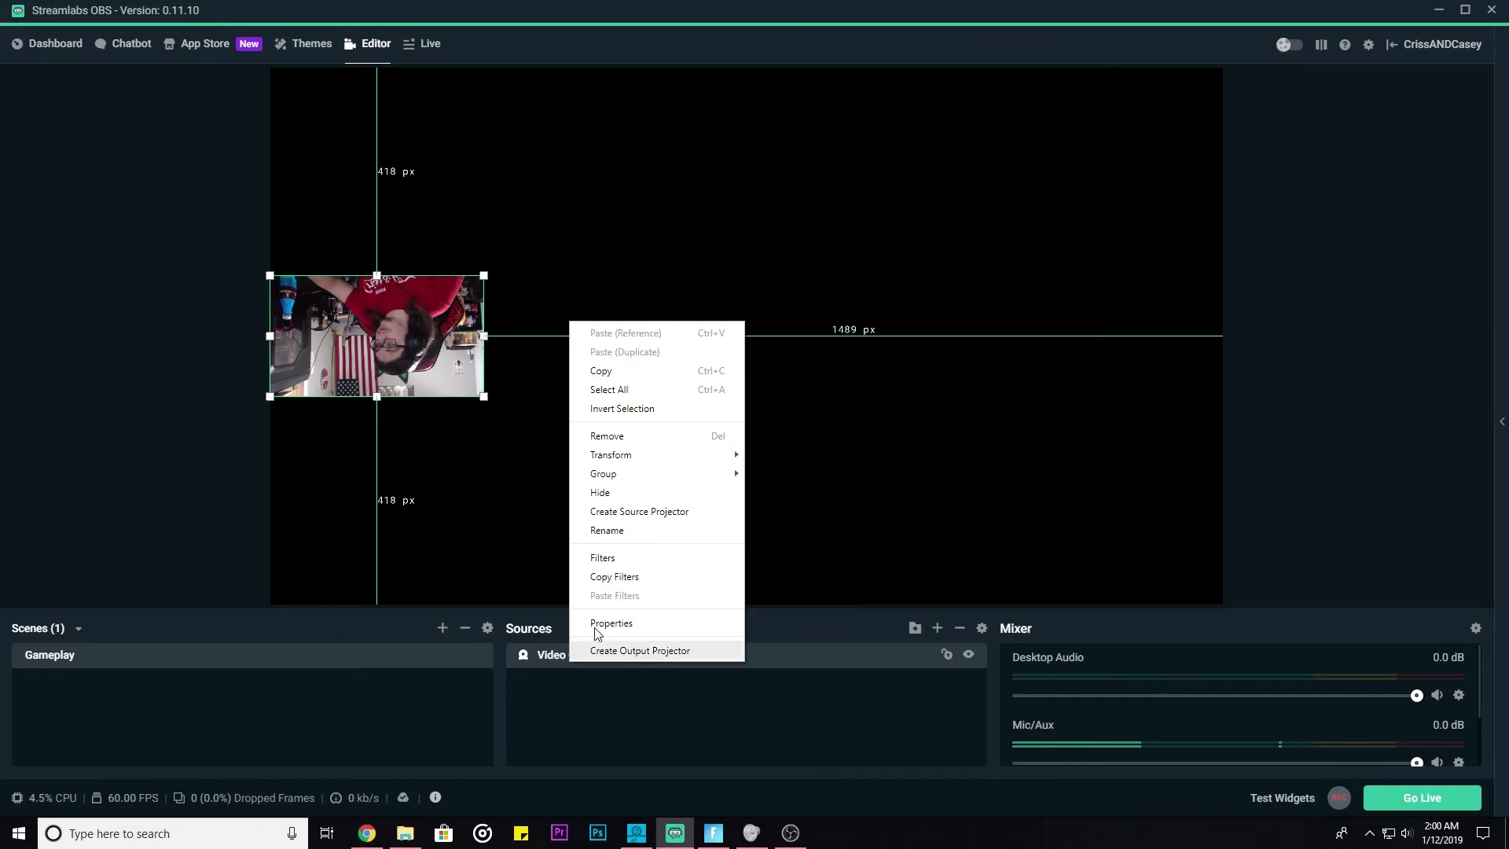
{"action": "mouse_move", "coordinate": [697, 455]}
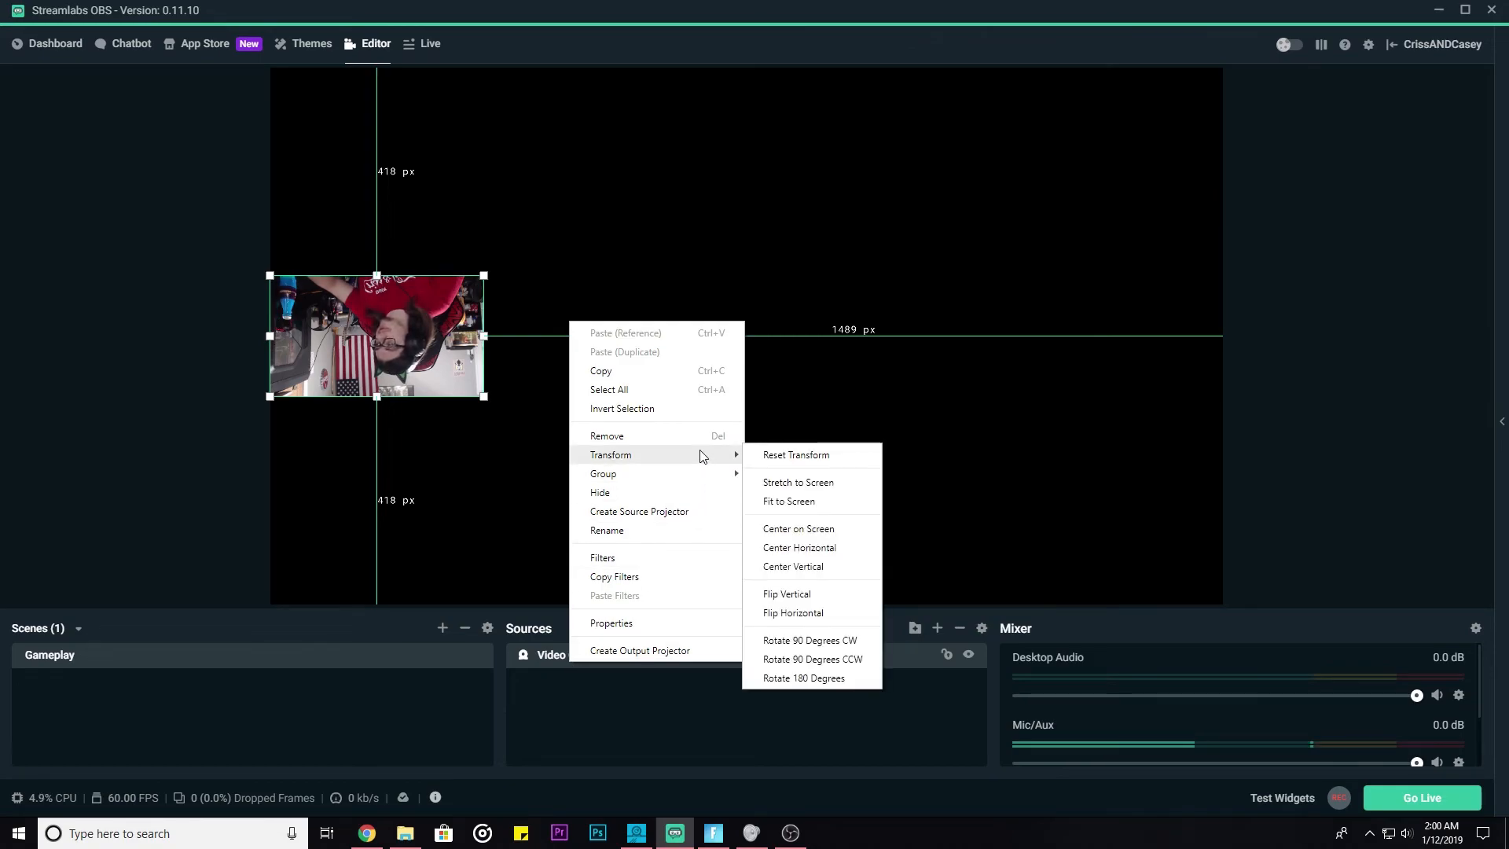
{"action": "left_click", "coordinate": [818, 597]}
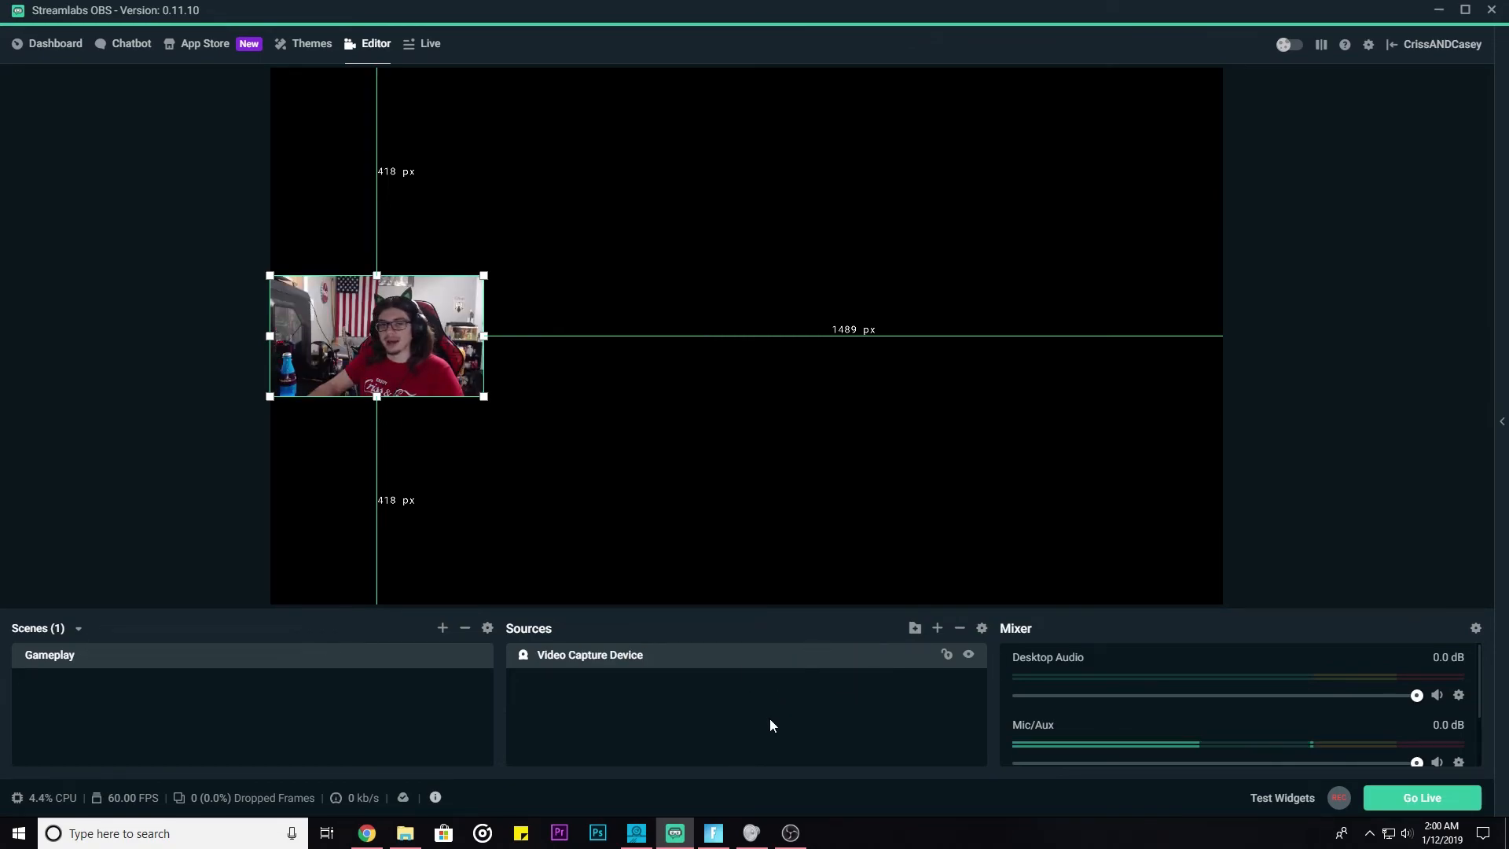
- Add a new Game Capture source named Game Capture to the Gameplay scene
{"action": "left_click", "coordinate": [938, 629]}
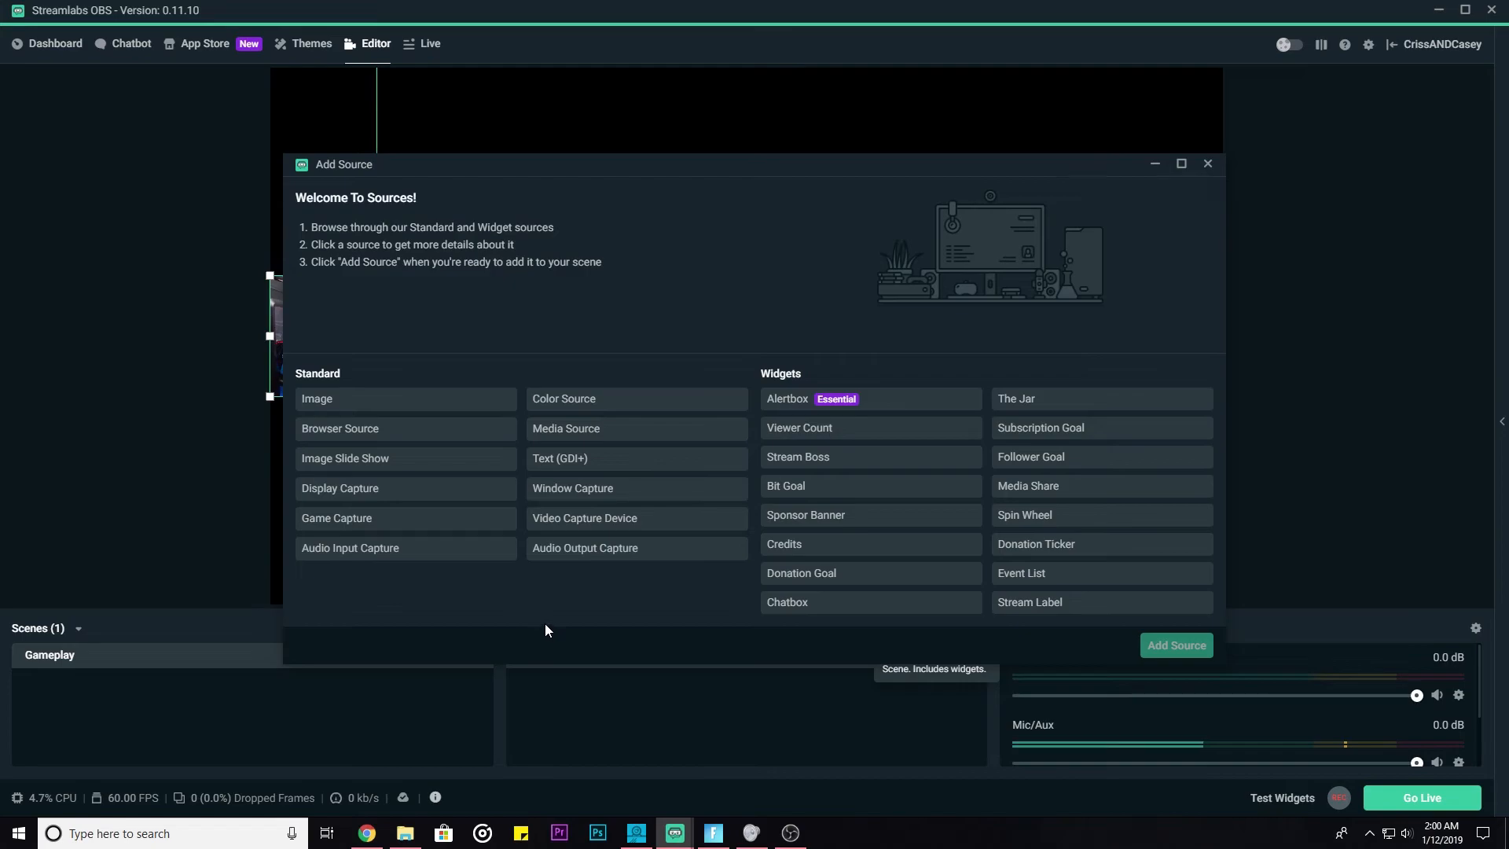
{"action": "left_click", "coordinate": [455, 520]}
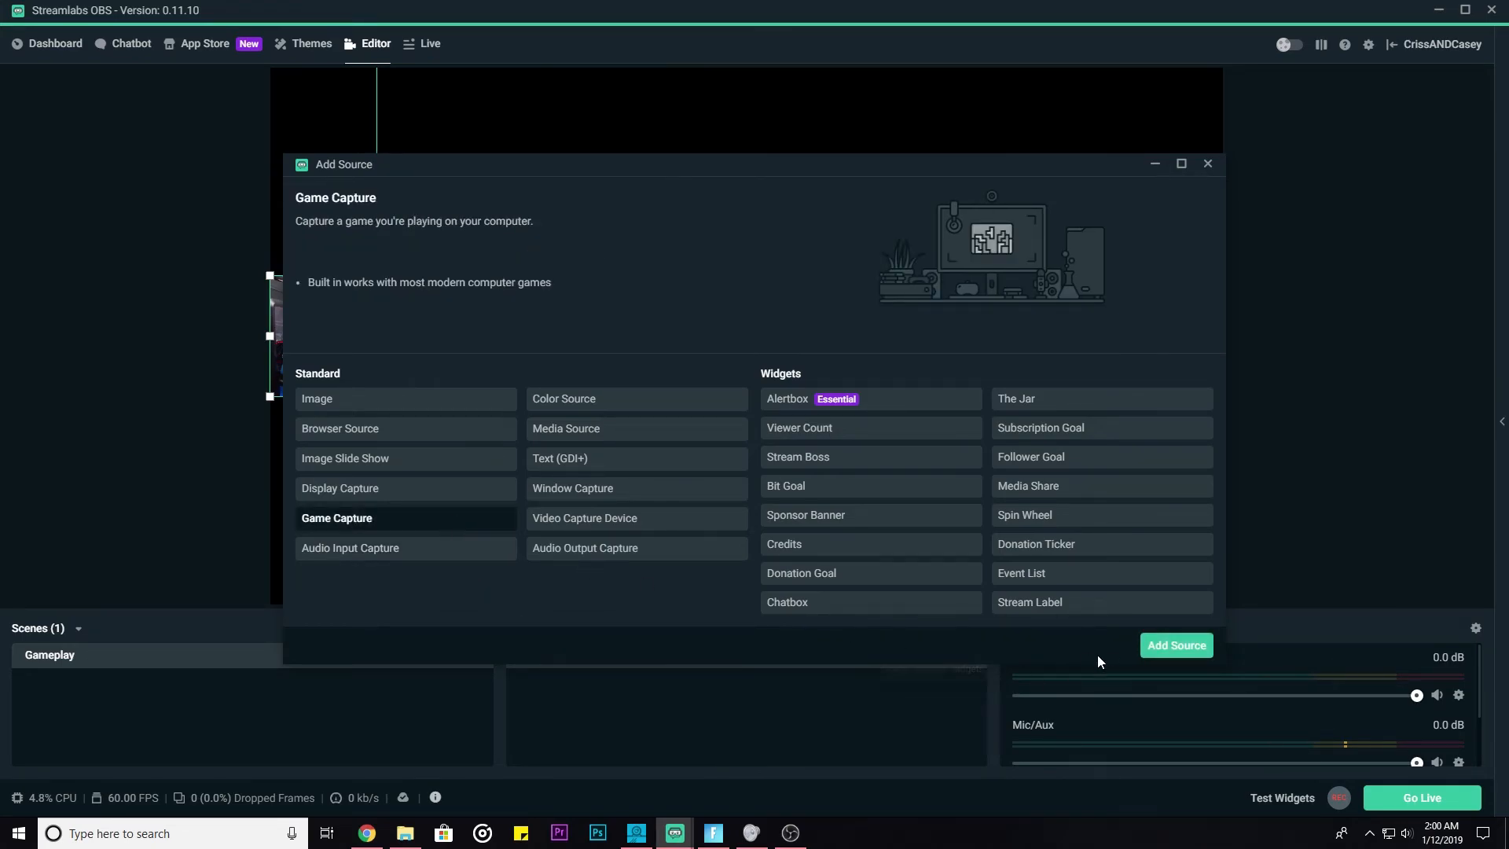
{"action": "left_click", "coordinate": [1171, 647]}
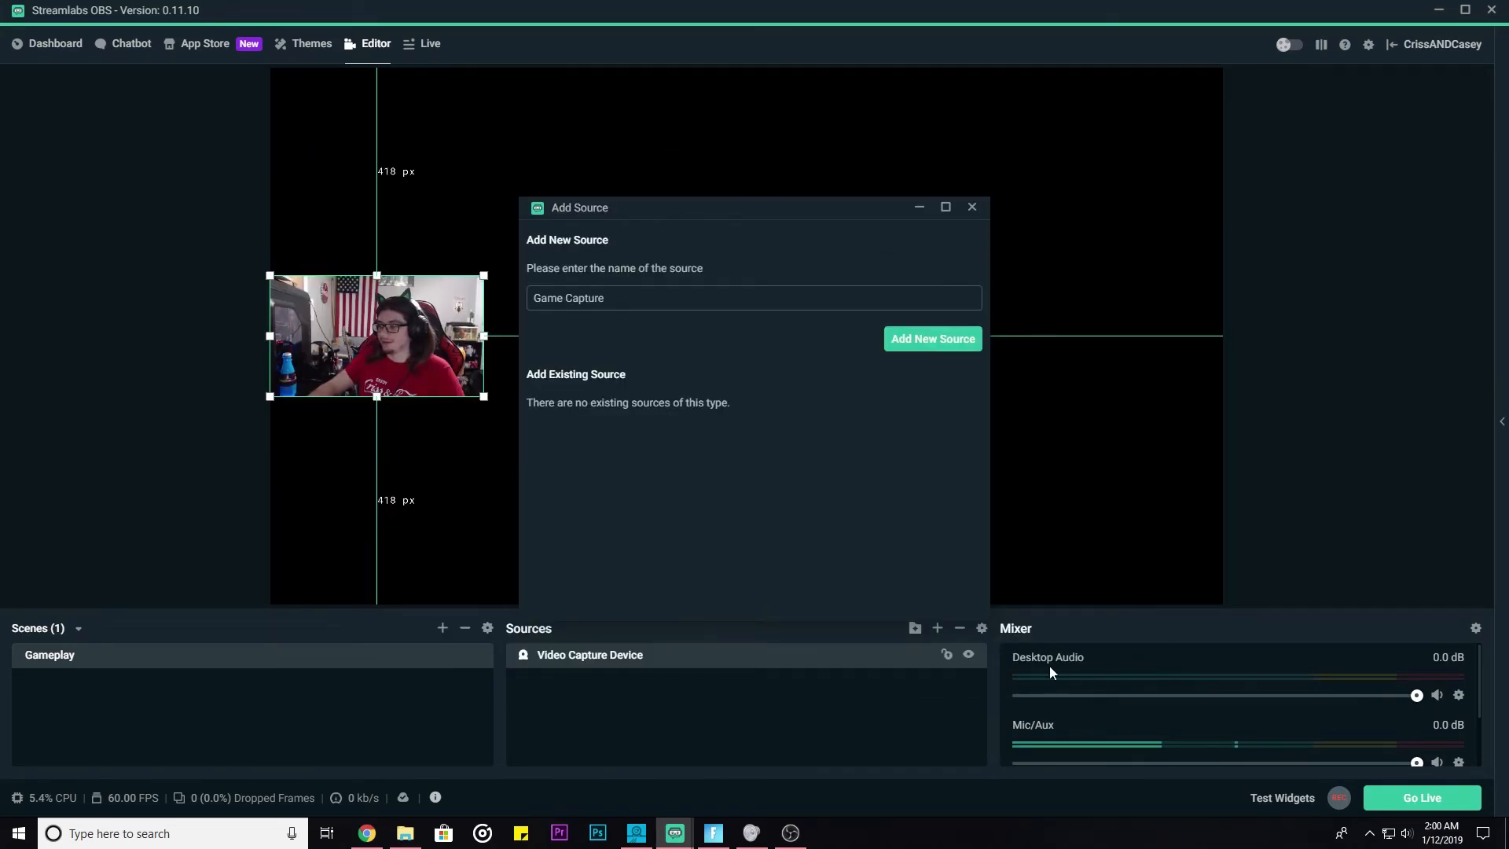
{"action": "left_click", "coordinate": [916, 340]}
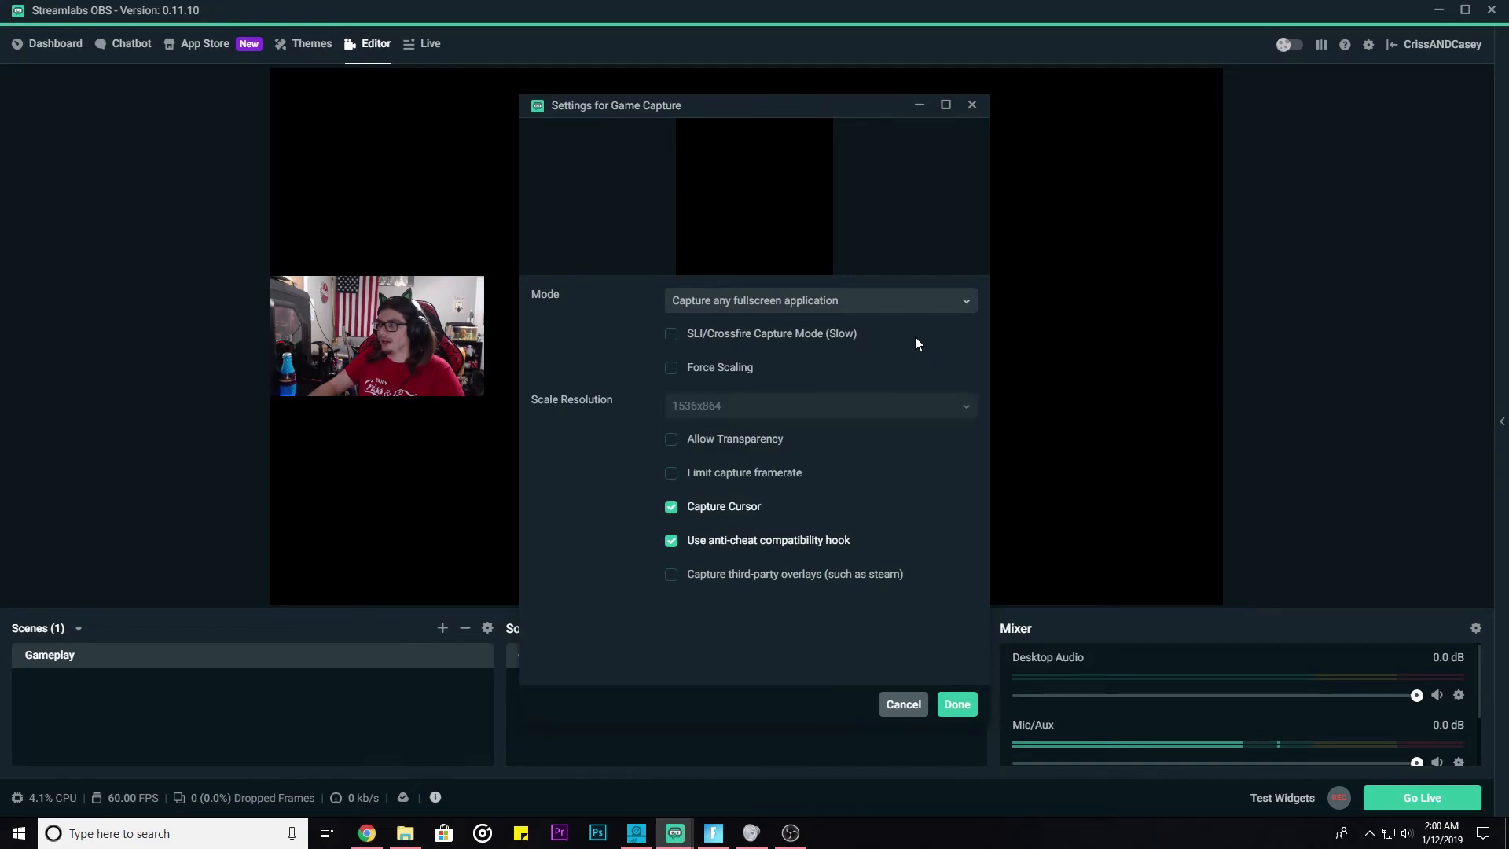
- Set Game Capture to capture the specific window [FortniteClient-Win64-Shipping.exe]: Fortnite, and order the Video Capture Device source above it
{"action": "left_click", "coordinate": [796, 311]}
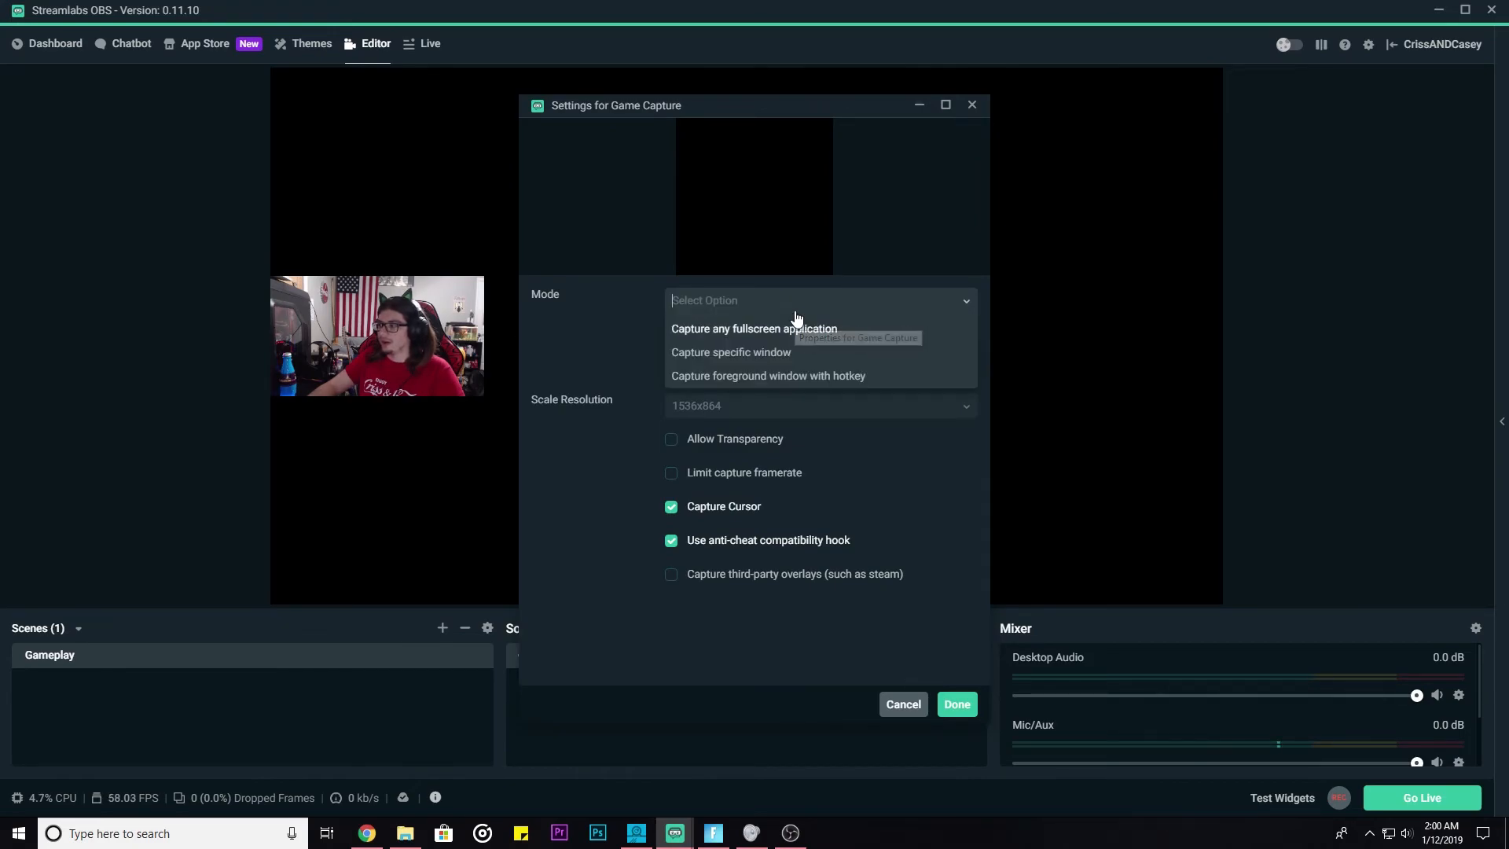
{"action": "left_click", "coordinate": [788, 356]}
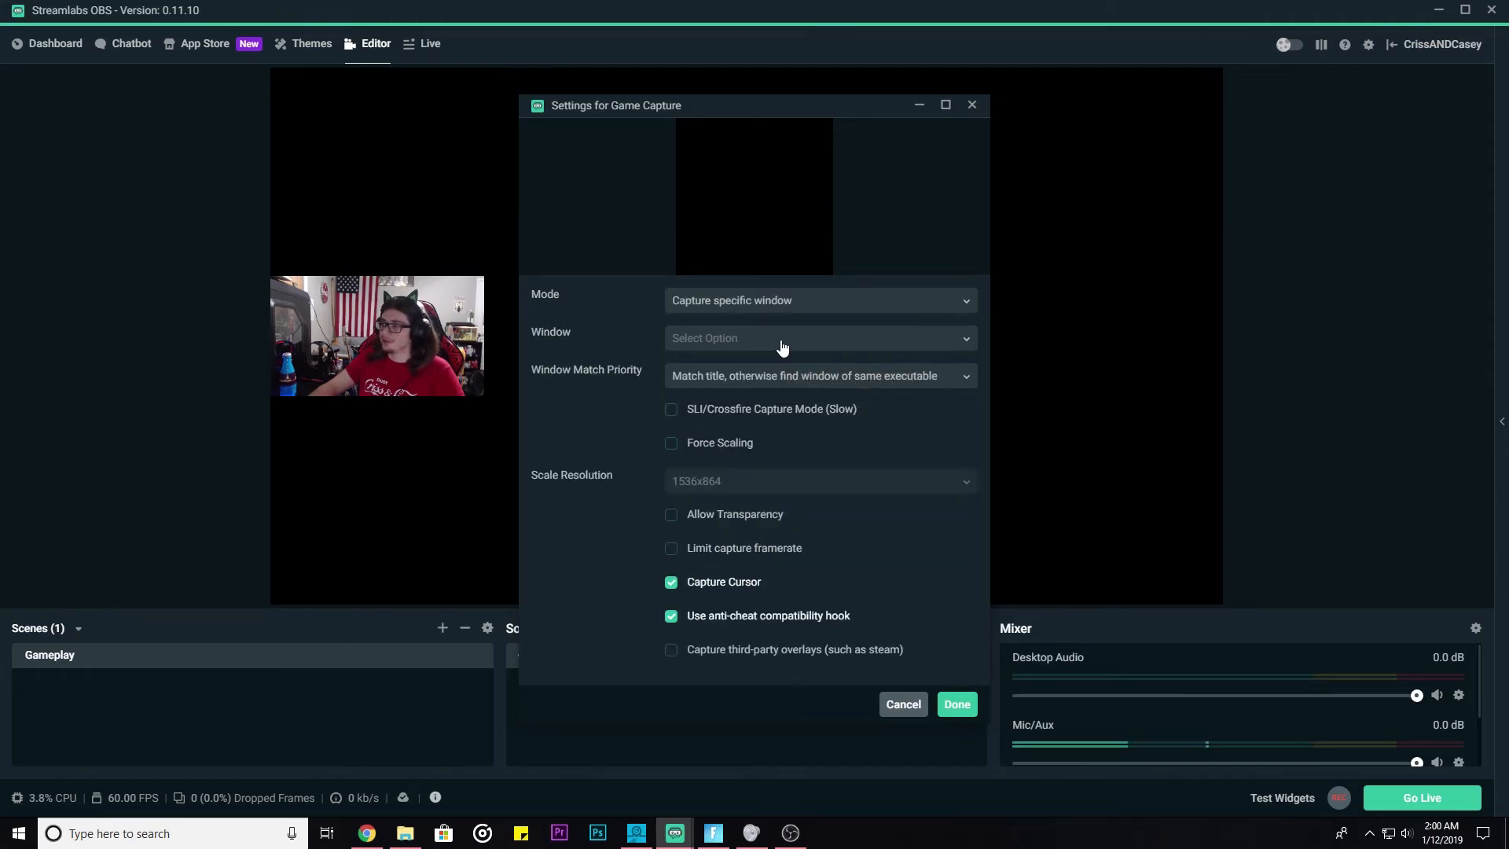
{"action": "left_click", "coordinate": [785, 344]}
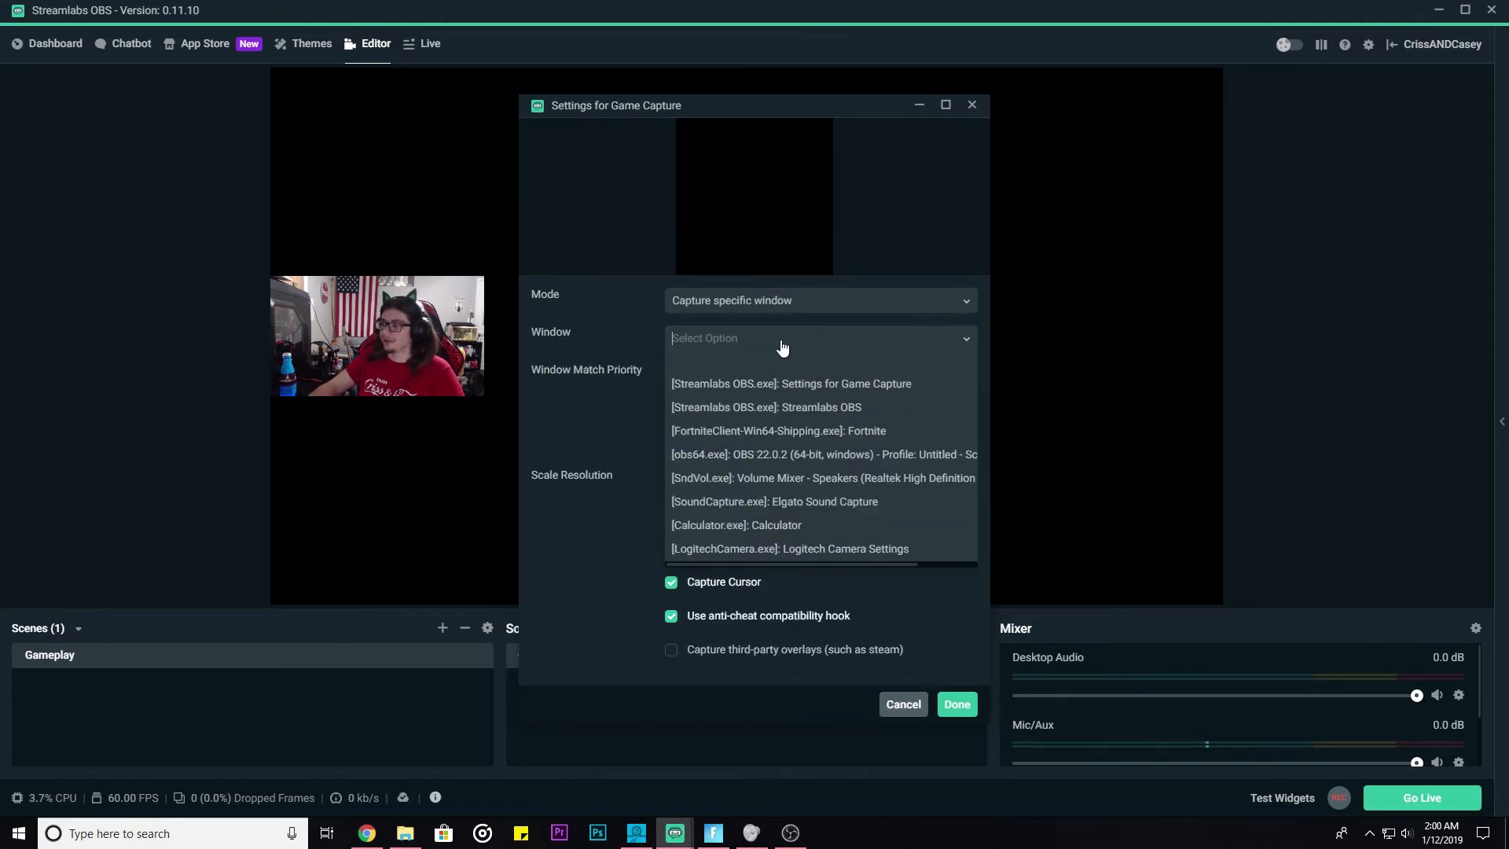
{"action": "left_click", "coordinate": [774, 441]}
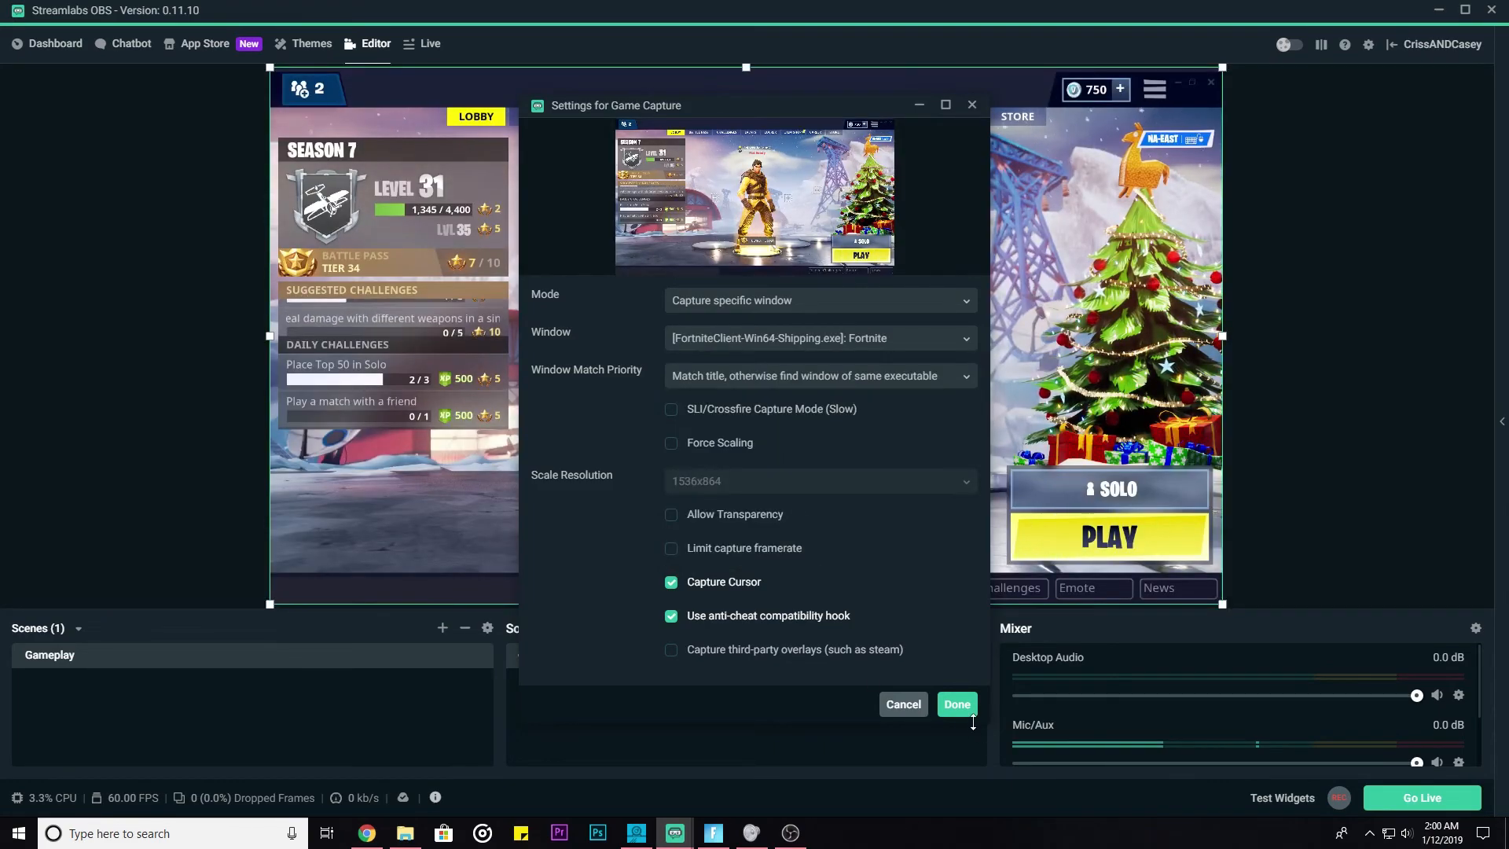
{"action": "left_click", "coordinate": [957, 705]}
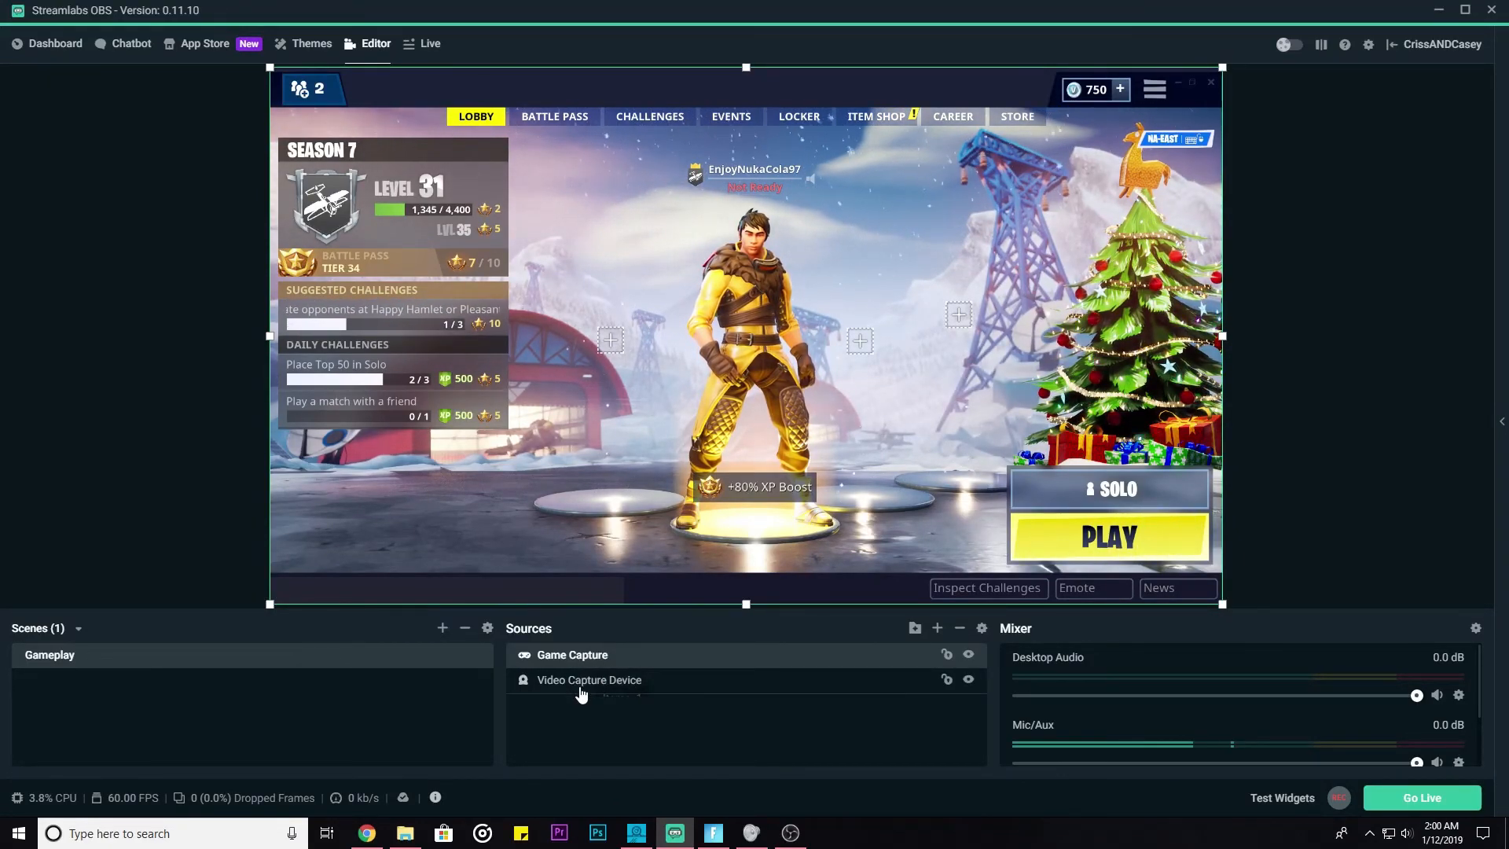
{"action": "left_click_drag", "start_coordinate": [581, 693], "coordinate": [579, 694]}
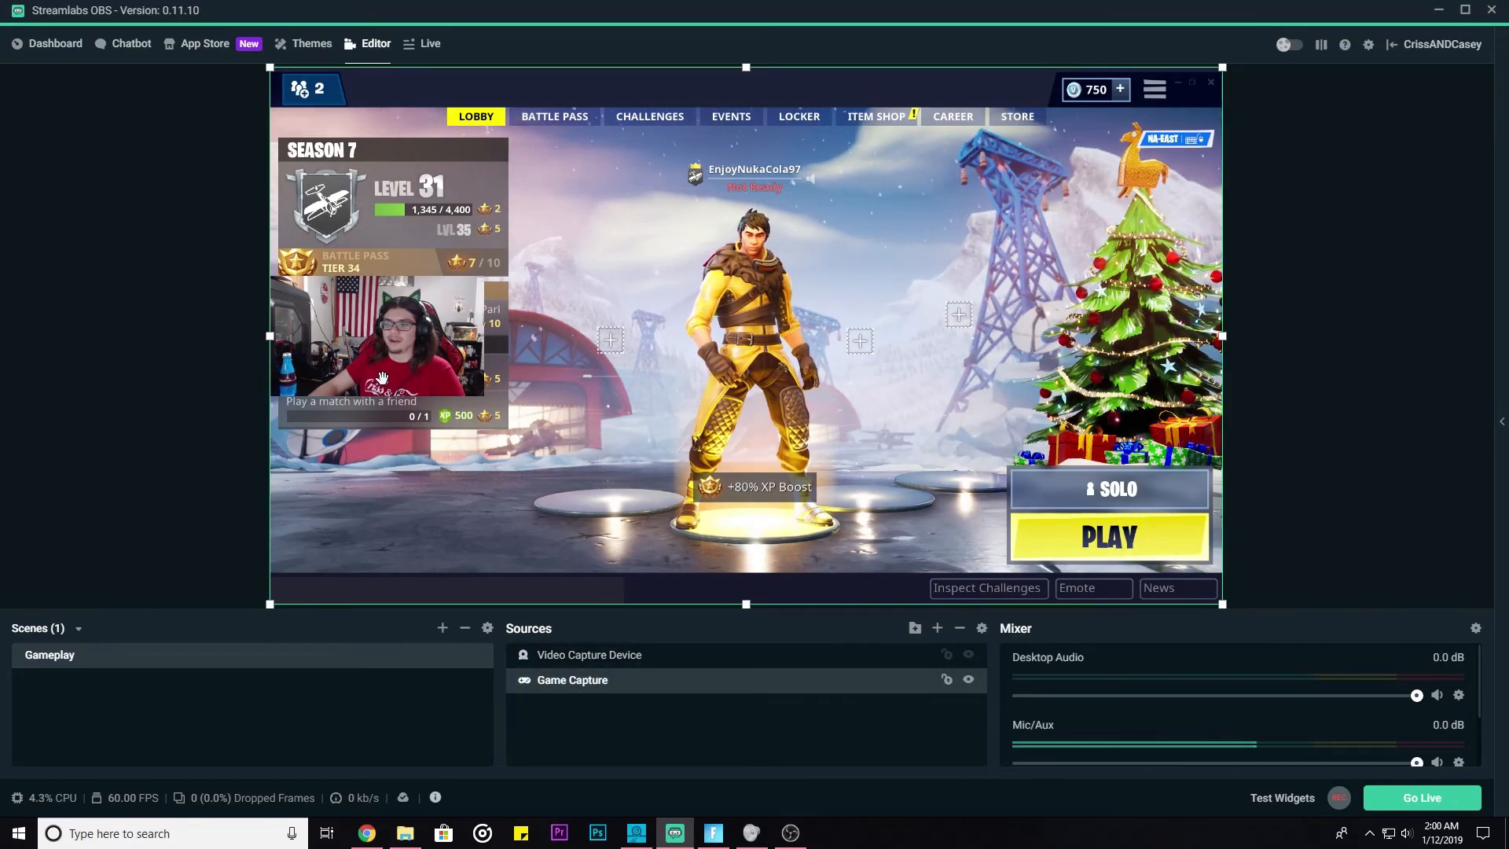